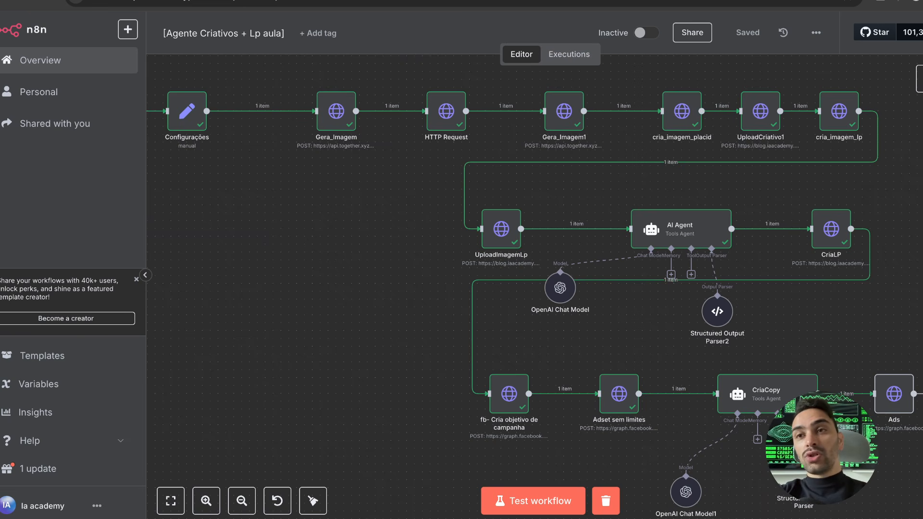
Switch to the Conteúdo 21.05 board and review the flowchart from Cria imagens through Faz Criativo and Sobe LP to Cria Anúncio
left_click(500, 0)
left_click(428, 102)
scroll(428, 102, "up", 1)
scroll(428, 102, "left", 1)
left_click(616, 155)
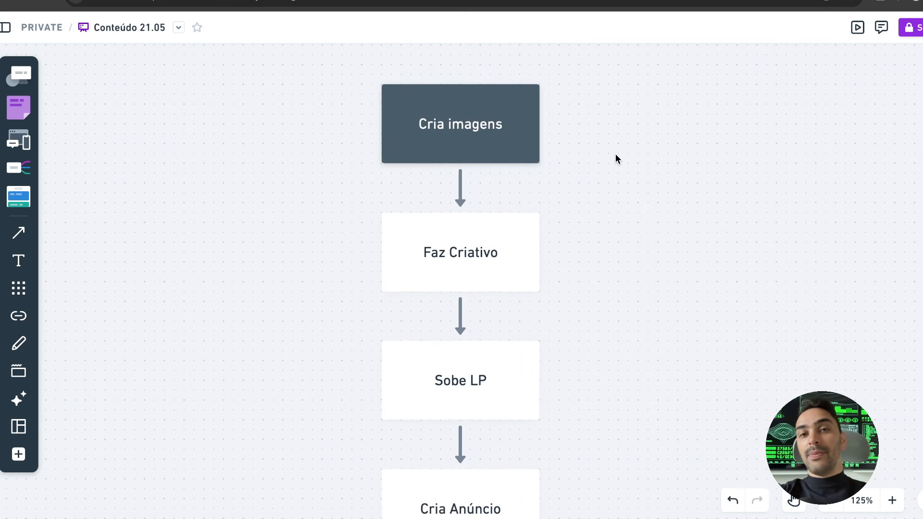
left_click(465, 151)
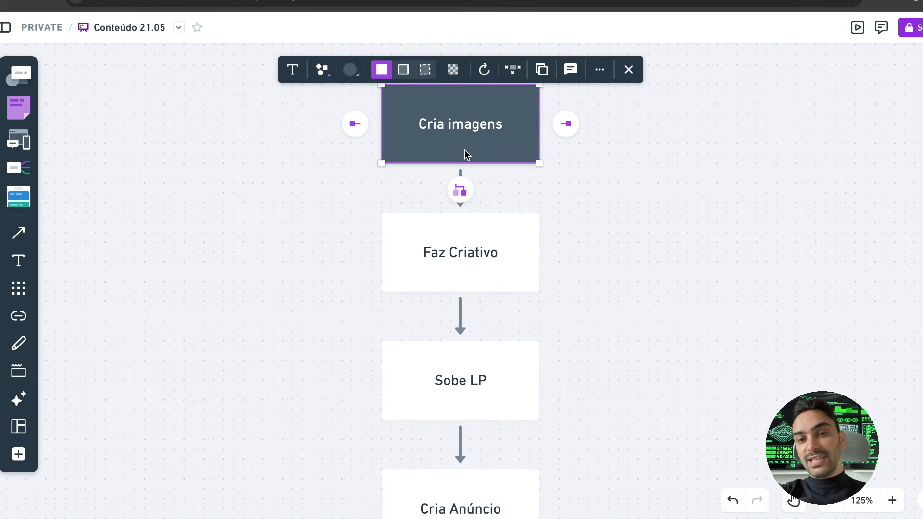
left_click(453, 264)
left_click(452, 366)
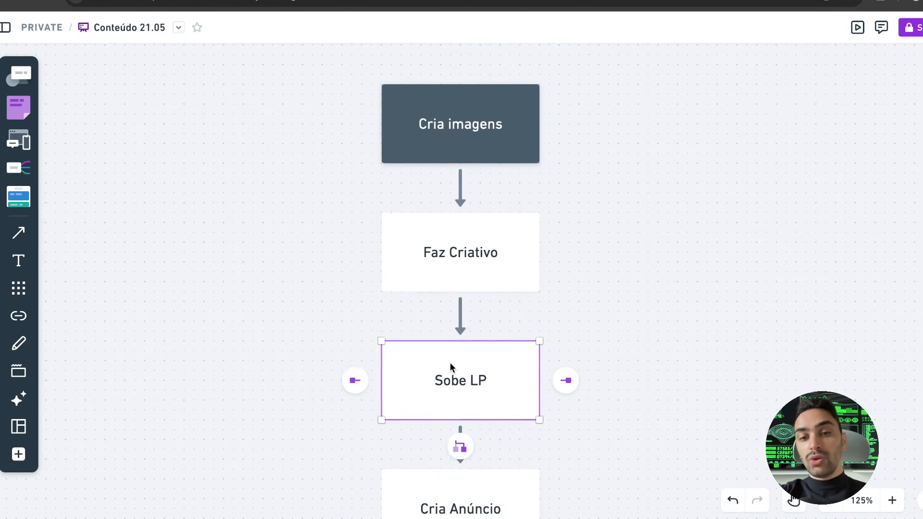
scroll(449, 362, "down", 2)
left_click(454, 416)
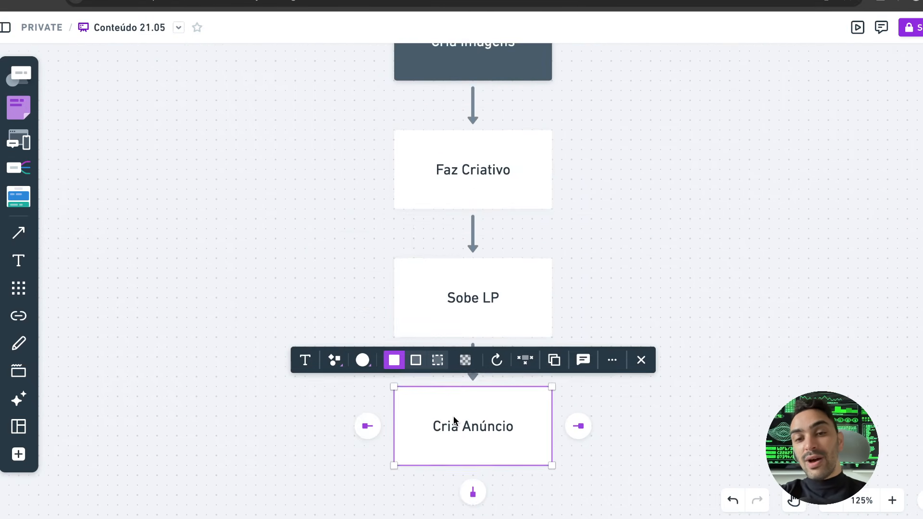
scroll(456, 417, "down", 1)
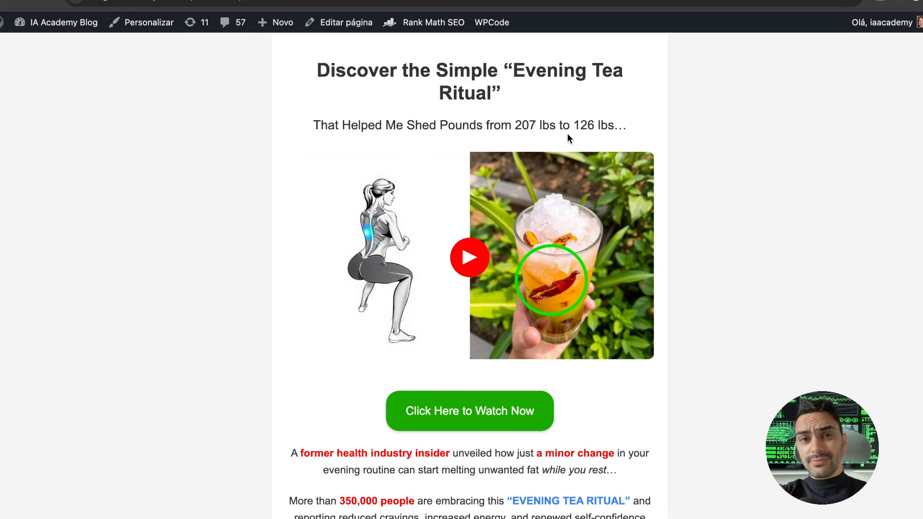
Review the landing page's "Evening Tea Ritual" headline and weight-loss subheadline, highlighting each text in turn
scroll(567, 139, "up", 1)
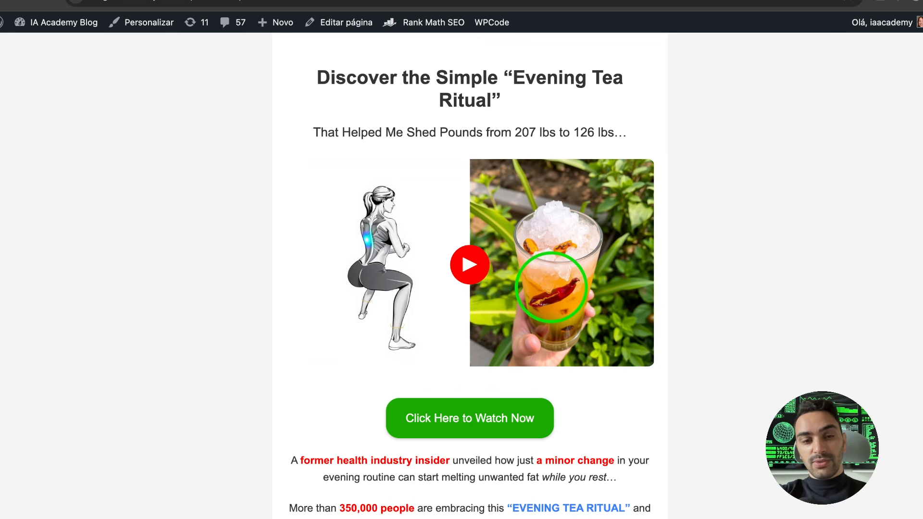
left_click_drag(349, 67, 529, 97)
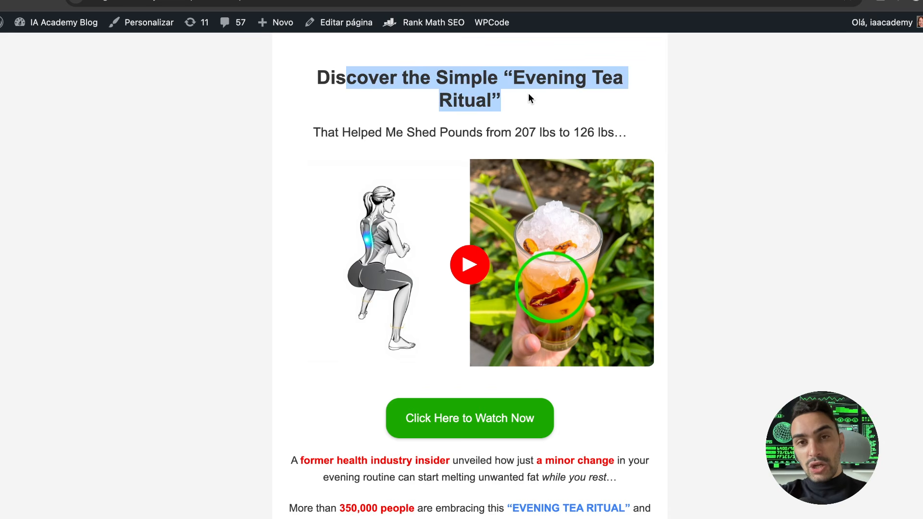
left_click(326, 129)
left_click_drag(326, 129, 632, 131)
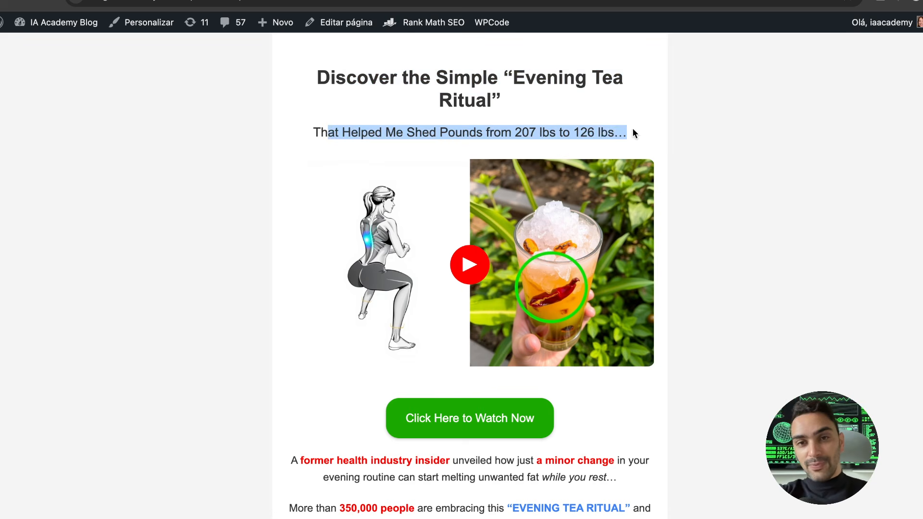
left_click(706, 173)
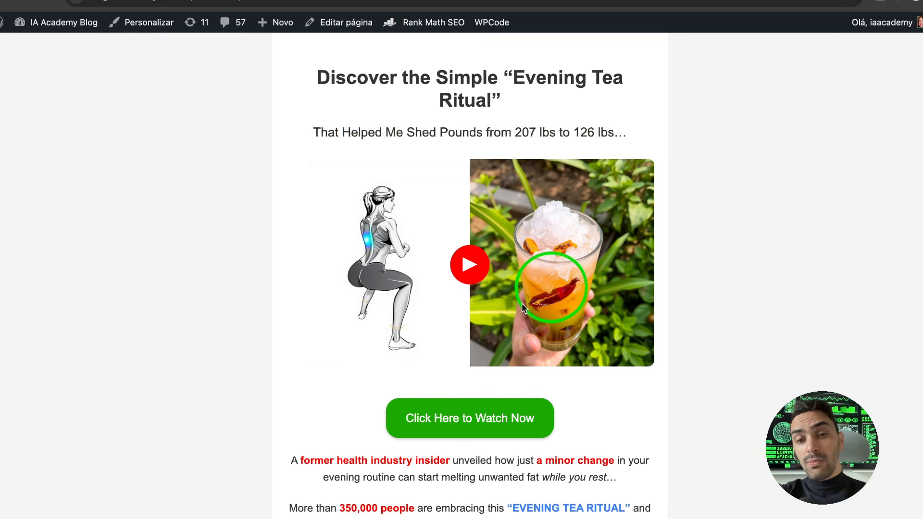
Inspect the lead capture form behind the landing page's "Click Here to Watch Now" call to action, then close it
left_click(453, 415)
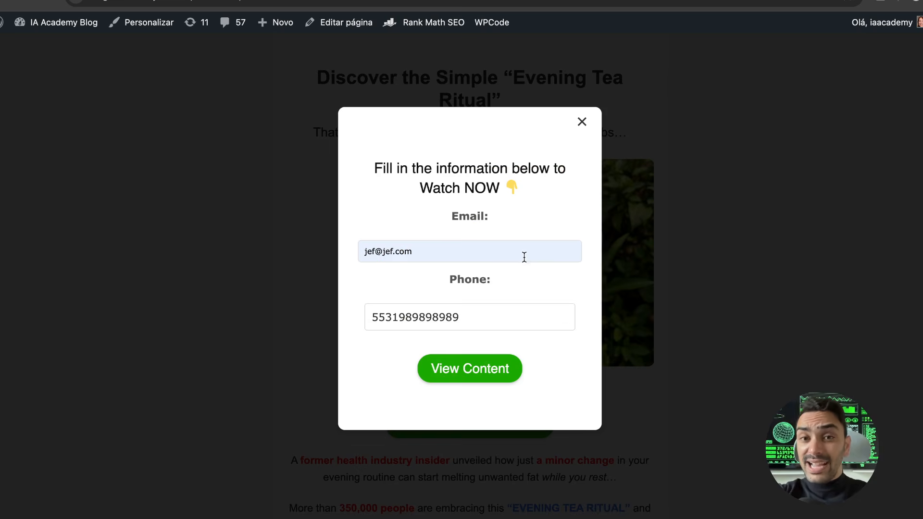
left_click(581, 122)
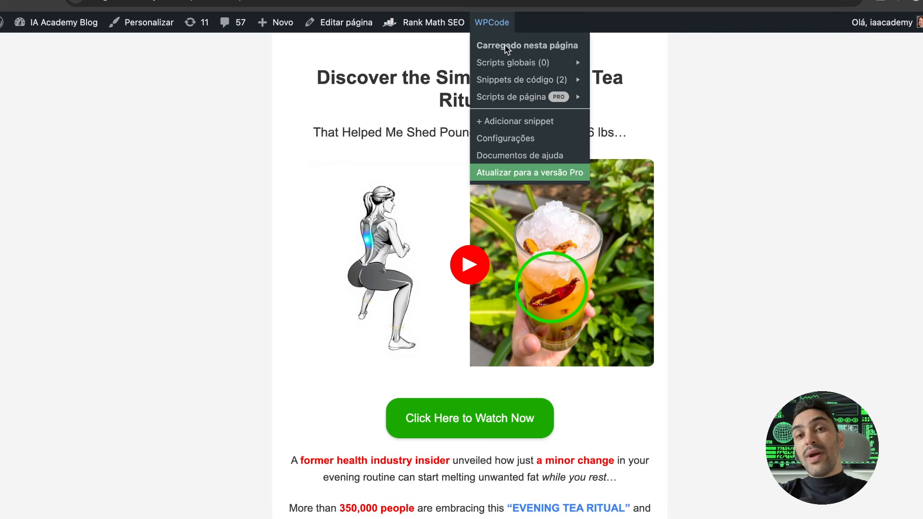
scroll(471, 141, "down", 2)
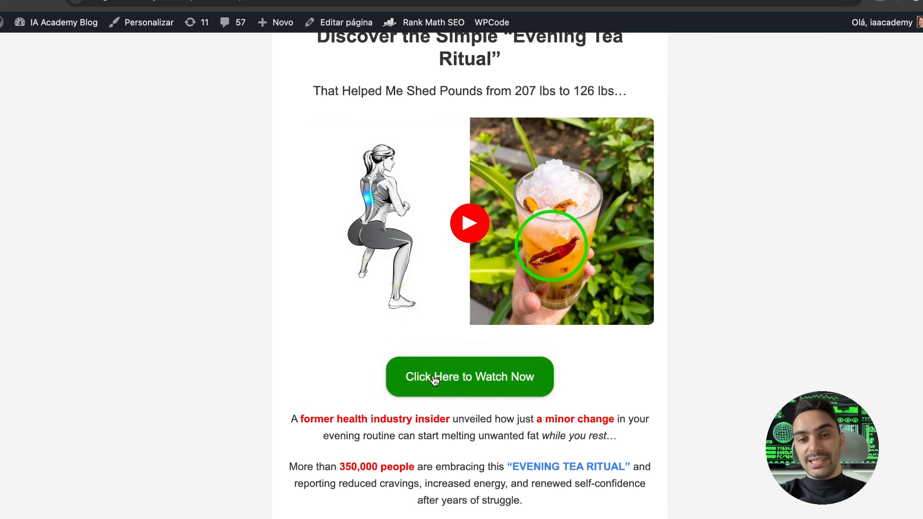
left_click(490, 383)
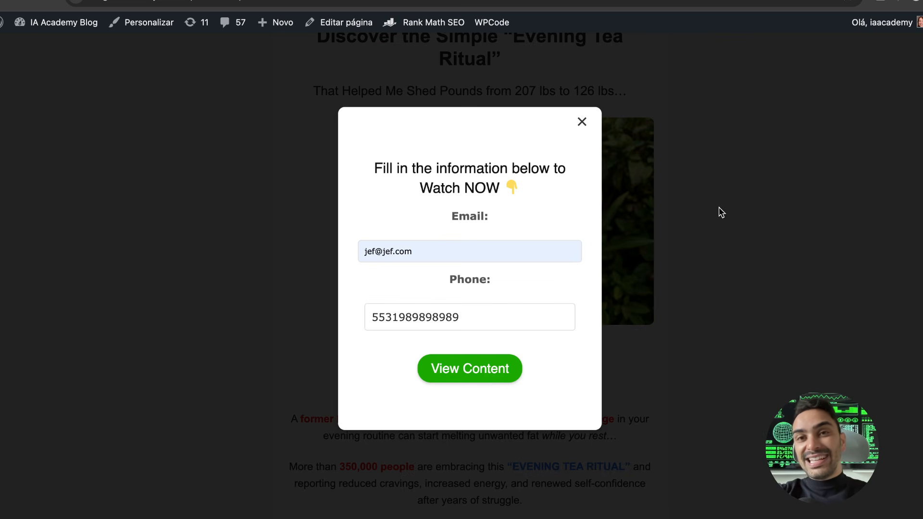
left_click(581, 121)
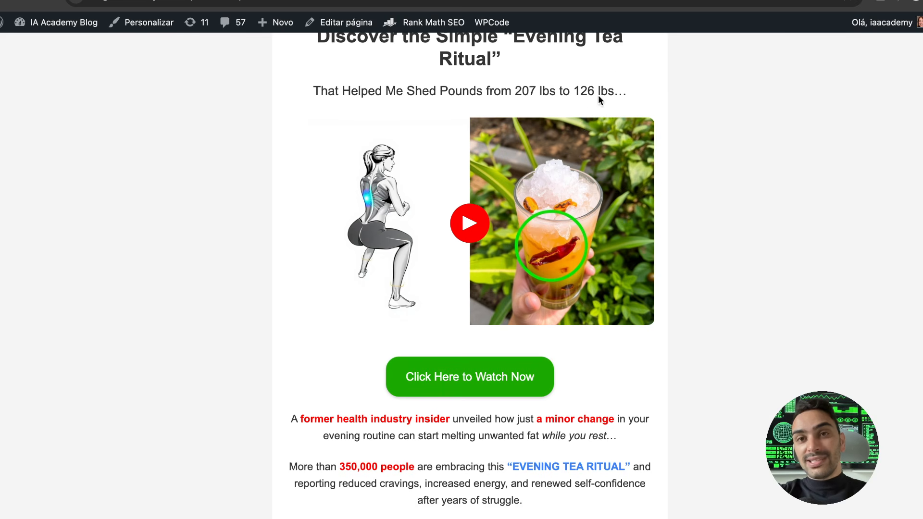
On the Conteúdo 21.05 board's recovery scenario, underline Cadastro na página, Link reforço VSL and Convida pro Telegram in red
left_click(821, 1)
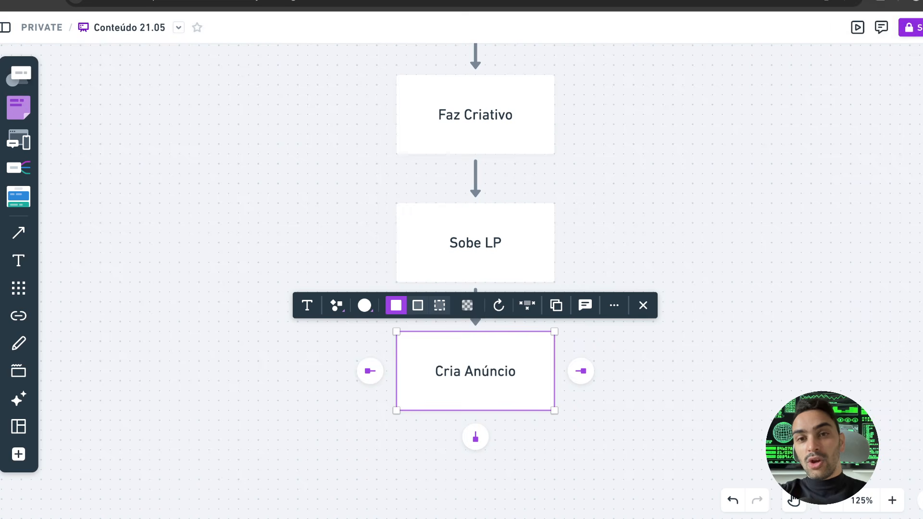
scroll(652, 222, "down", 4)
scroll(652, 222, "down", 5)
scroll(652, 222, "left", 3)
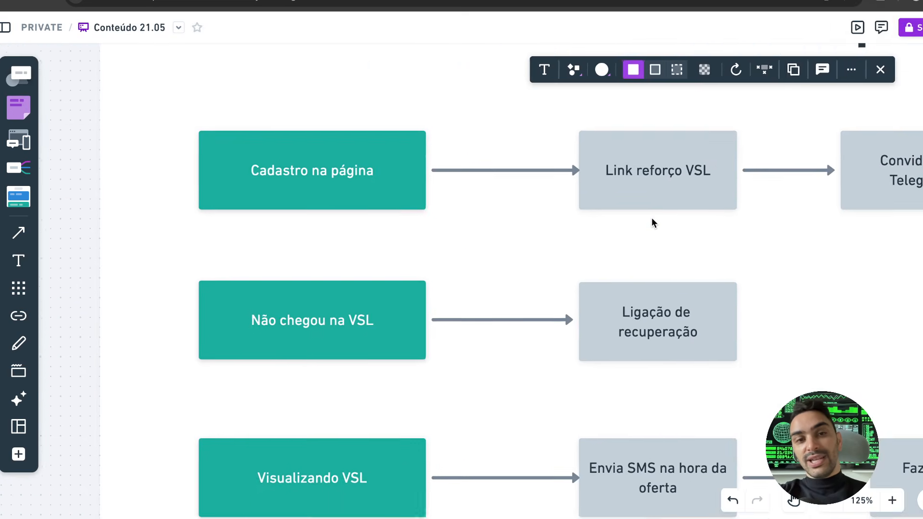
left_click(19, 343)
left_click_drag(219, 187, 406, 187)
left_click_drag(581, 193, 721, 188)
scroll(722, 188, "right", 3)
scroll(721, 188, "up", 1)
left_click_drag(703, 220, 836, 218)
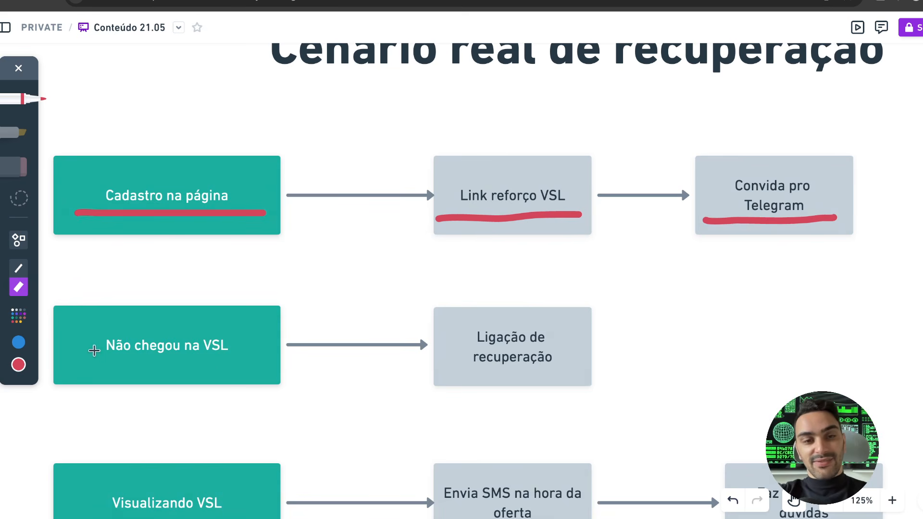
Underline the Não chegou na VSL and Visualizando VSL rows in red and draw a red outline around Faz ligação de dúvidas
left_click_drag(78, 358, 200, 358)
left_click_drag(442, 371, 588, 371)
scroll(584, 371, "down", 5)
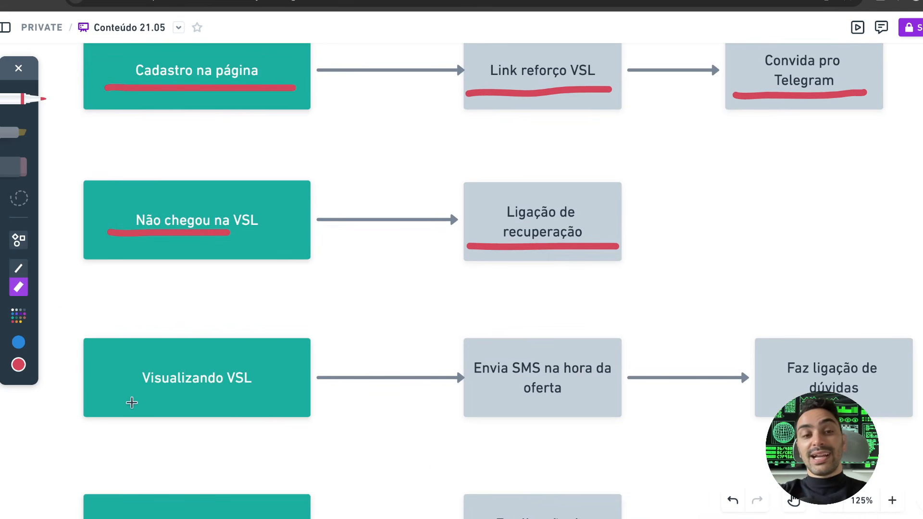
left_click_drag(123, 394, 278, 394)
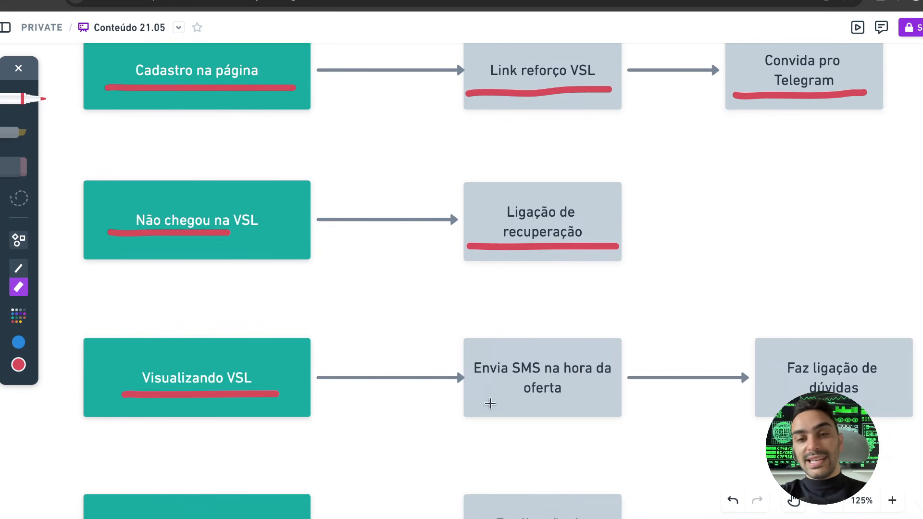
left_click_drag(473, 406, 614, 403)
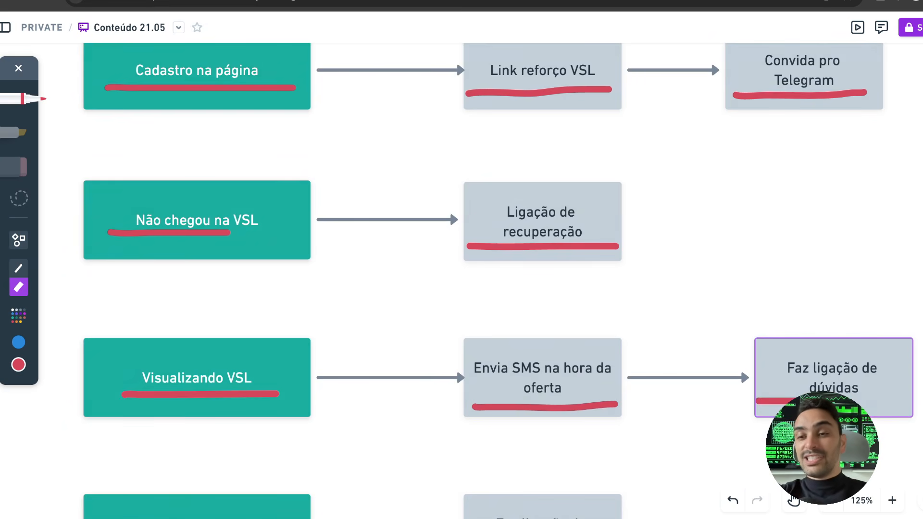
mouse_move(899, 401)
left_mouse_down()
mouse_move(907, 342)
mouse_move(743, 332)
mouse_move(753, 400)
left_mouse_up()
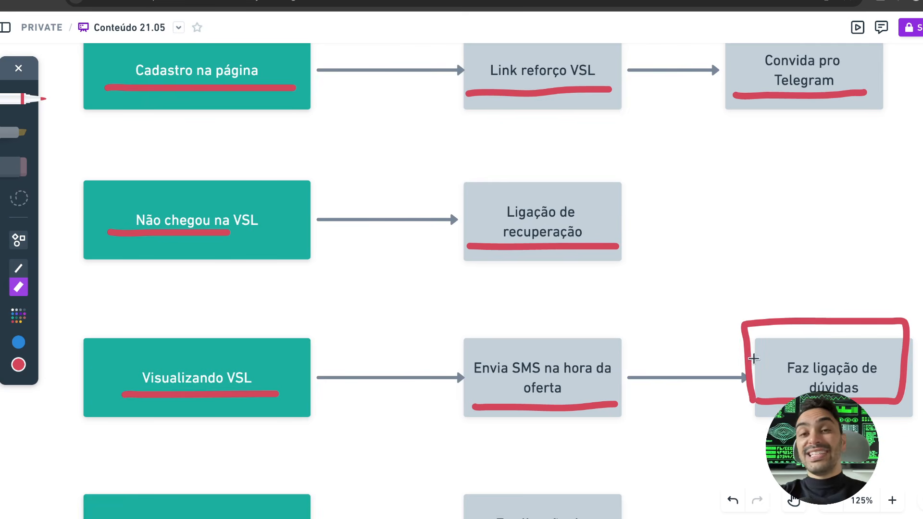
scroll(754, 317, "up", 3)
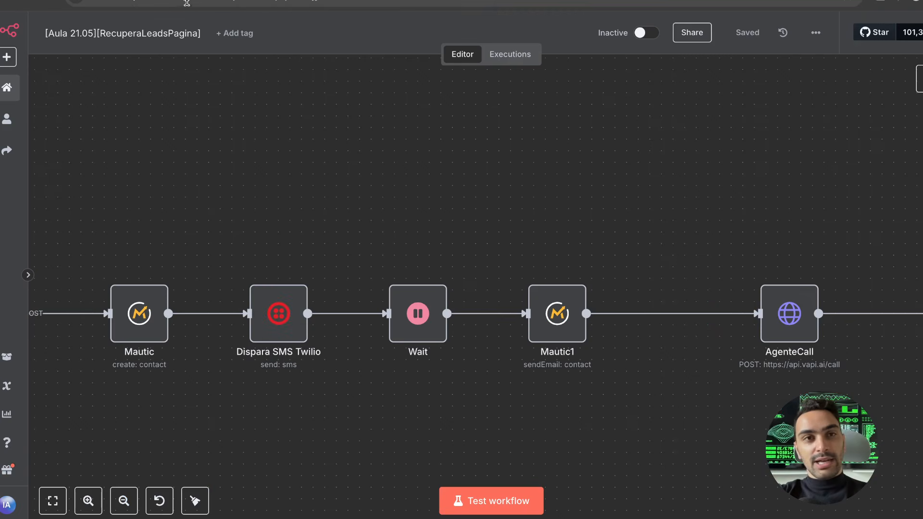
Examine the beginning of the [Aula 21.05][RecuperaLeadsPagina] workflow, starting at its Webhook node
scroll(374, 139, "left", 3)
scroll(374, 139, "left", 3)
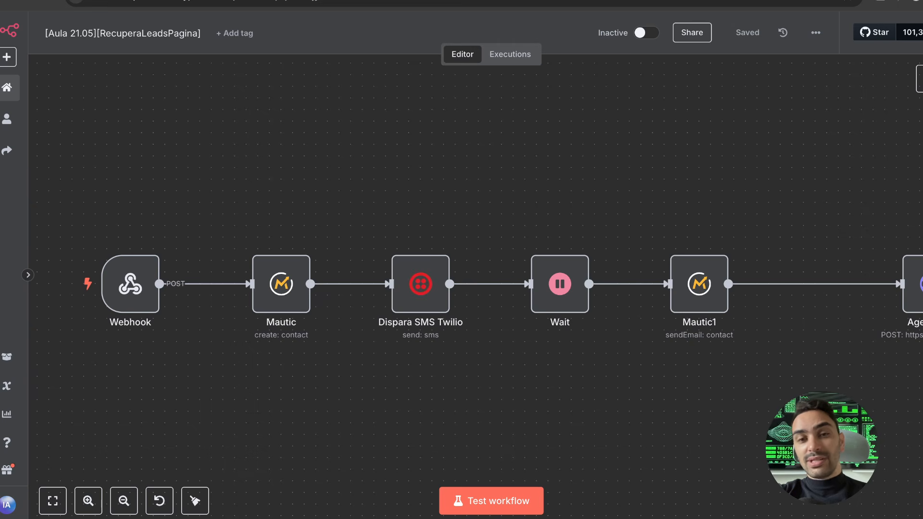
mouse_move(103, 297)
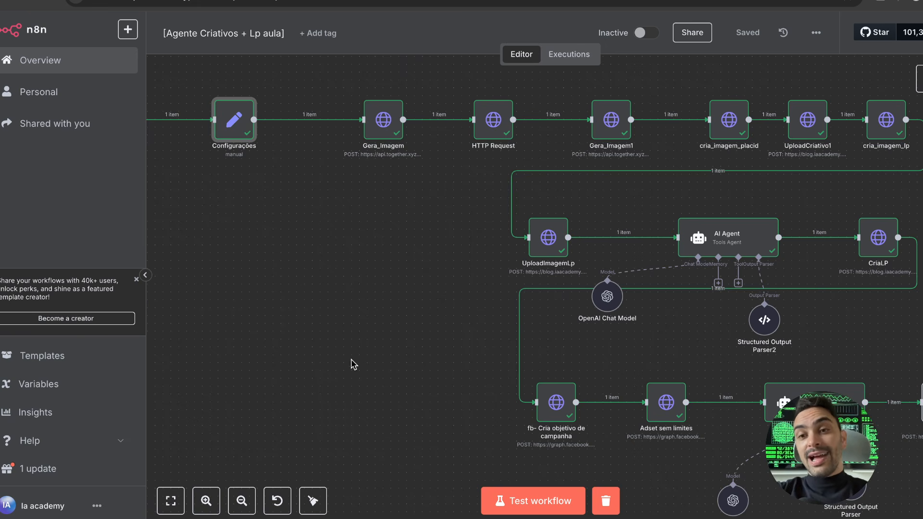
In the [Agente Criativos + Lp aula] workflow, inspect the Configurações node's UrlVsl field and return to the canvas
scroll(415, 393, "right", 2)
scroll(415, 393, "left", 1)
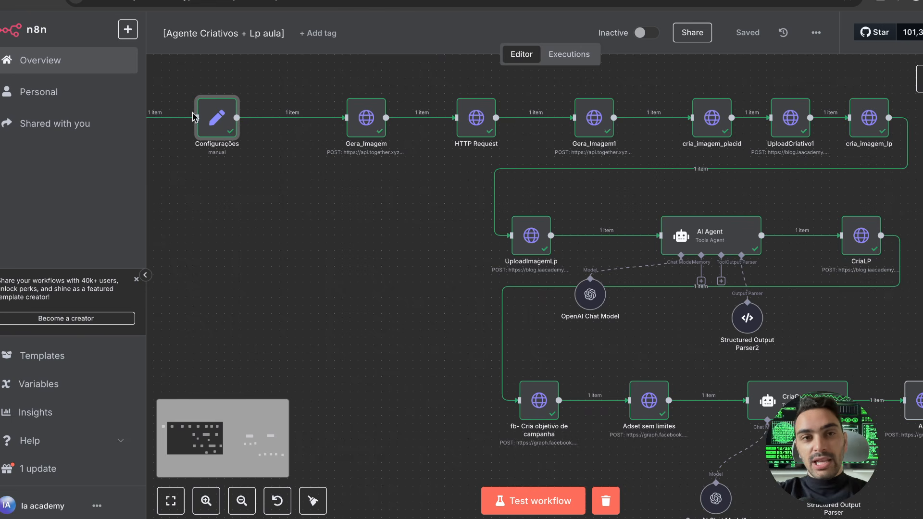
mouse_move(216, 120)
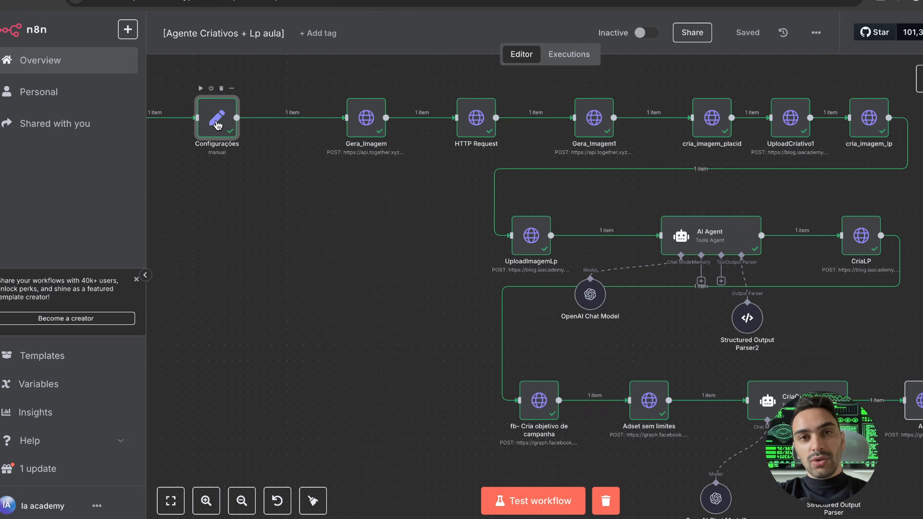
double_click(217, 123)
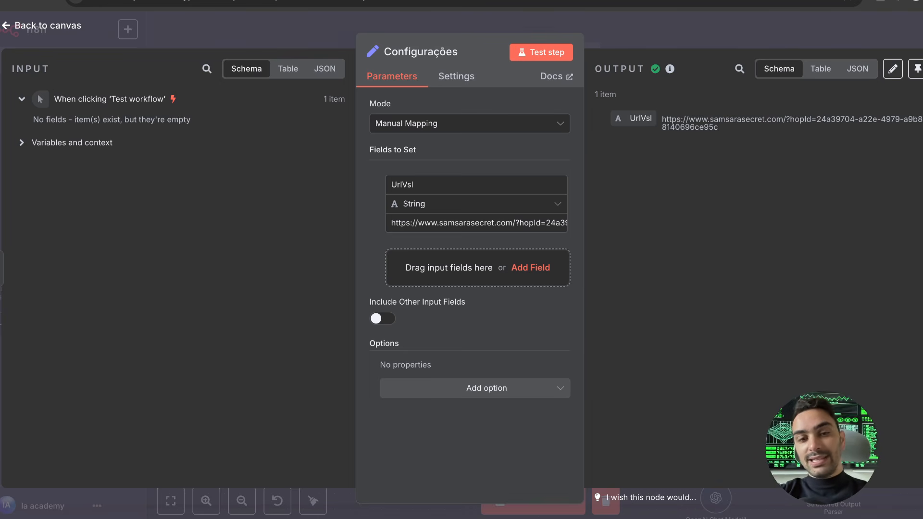
key("Escape")
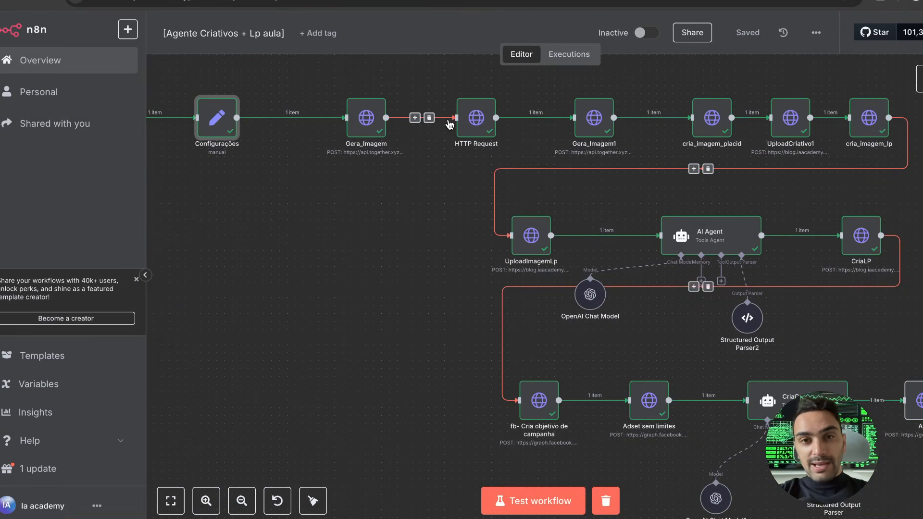
Open the Gera_Imagem node and inspect its together.xyz request URL and the FLUX.1-schnell-Free model in the JSON body
scroll(370, 122, "up", 5)
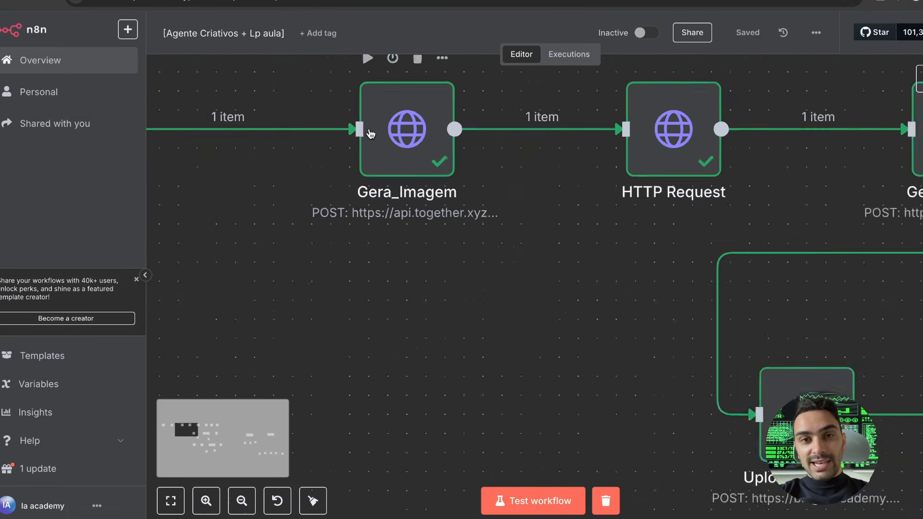
scroll(433, 178, "down", 5)
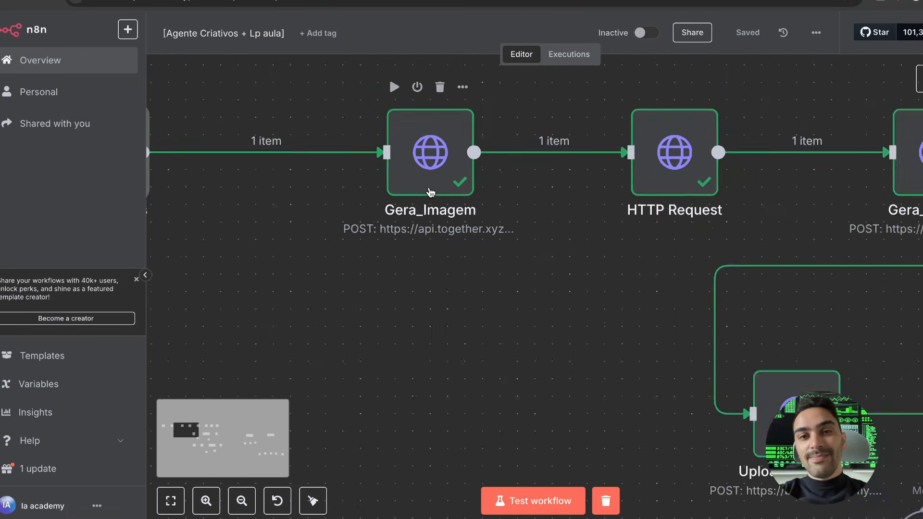
double_click(432, 163)
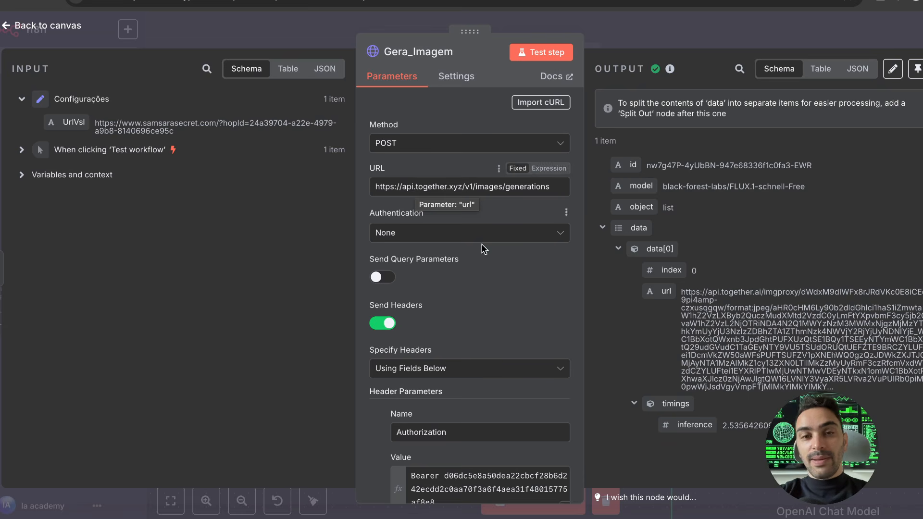
double_click(434, 189)
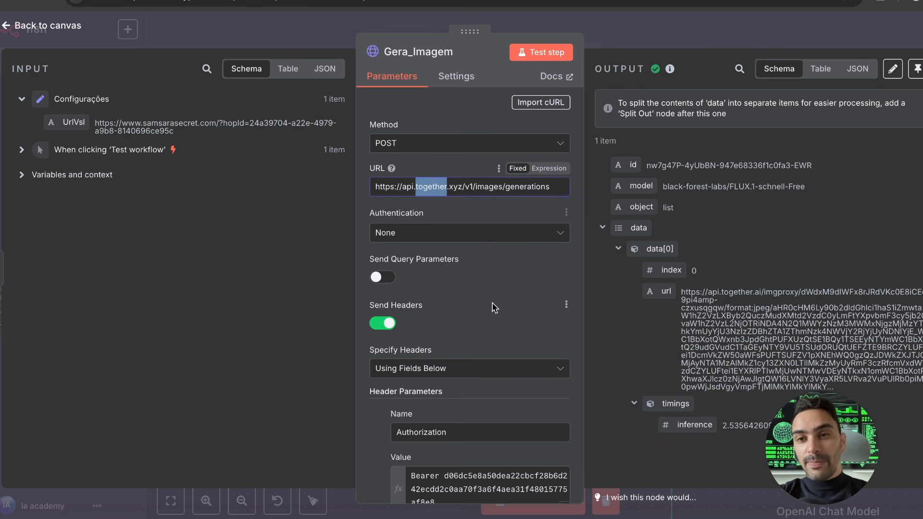
scroll(494, 307, "down", 10)
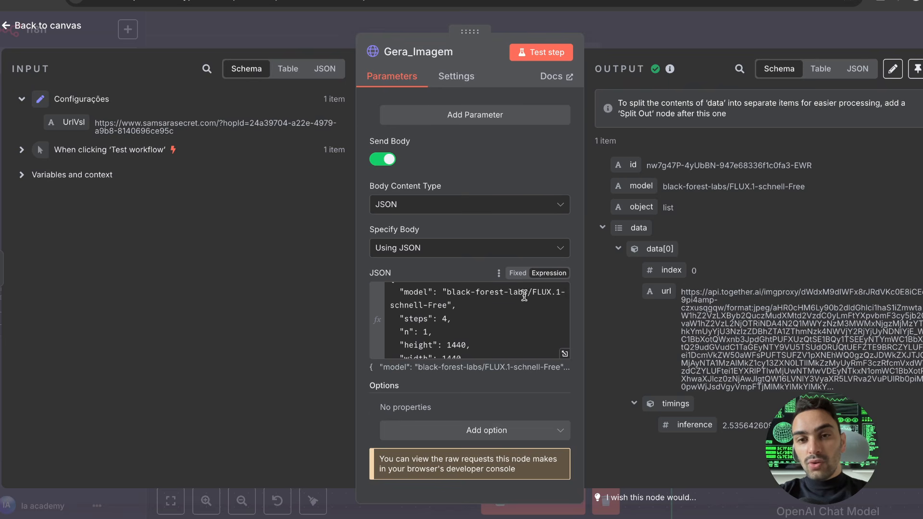
left_click_drag(531, 291, 466, 302)
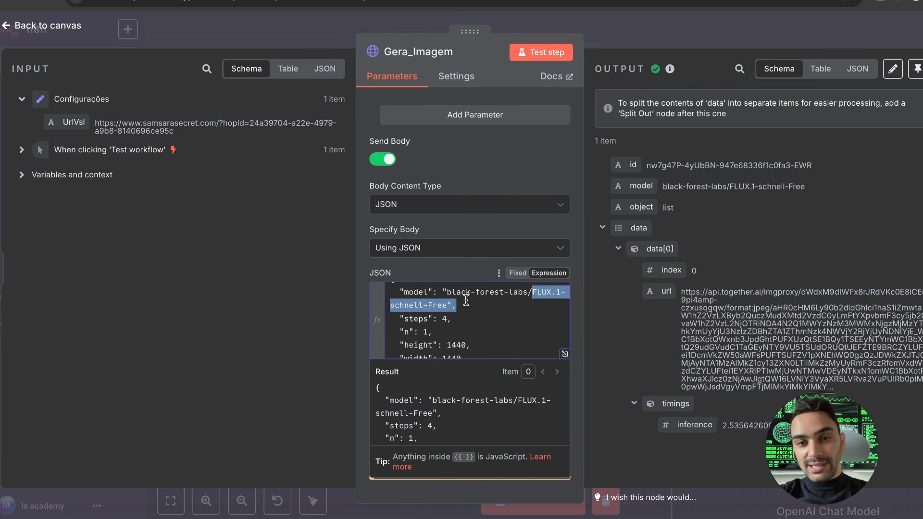
left_click(470, 280)
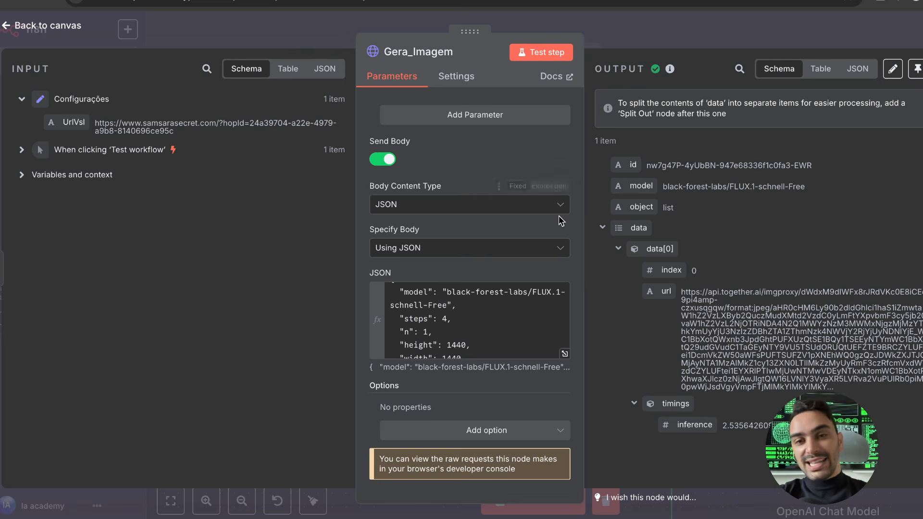
Read the image prompt in the Gera_Imagem node's JSON body and check its Authorization header parameter
scroll(529, 349, "down", 3)
scroll(529, 350, "down", 2)
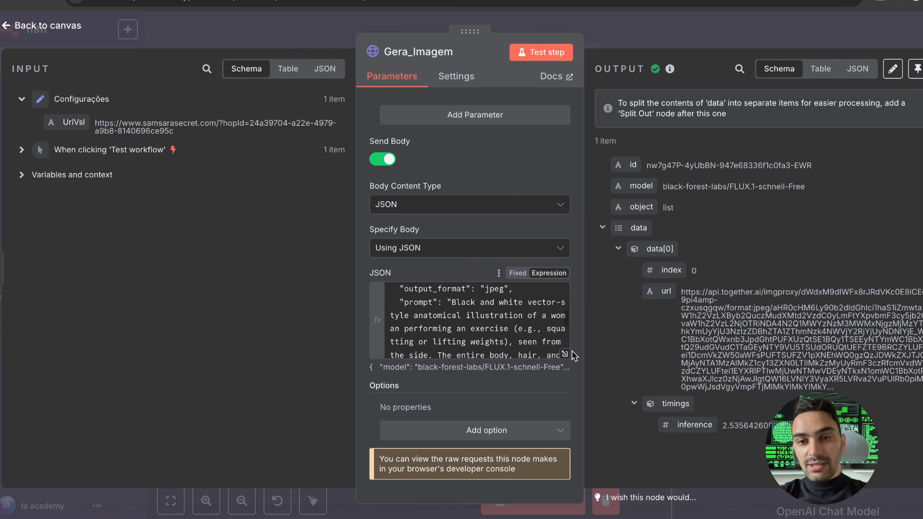
scroll(505, 339, "down", 1)
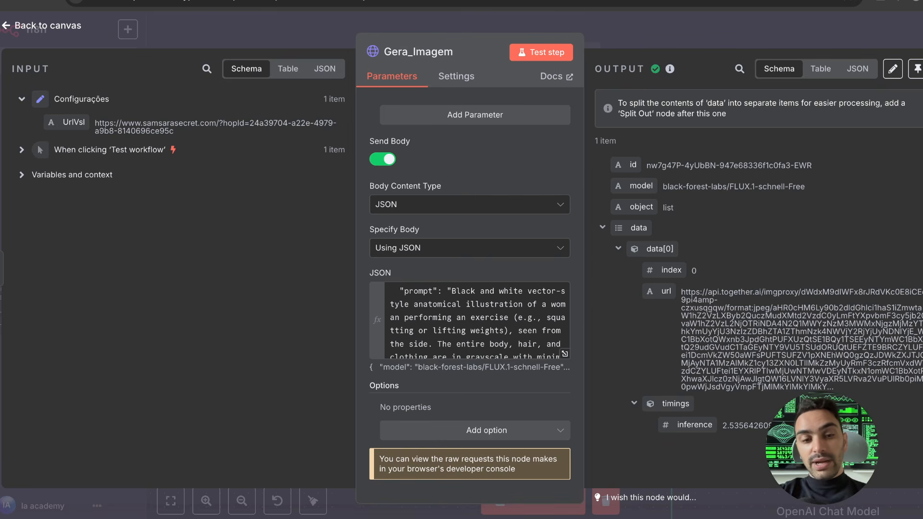
scroll(455, 235, "up", 4)
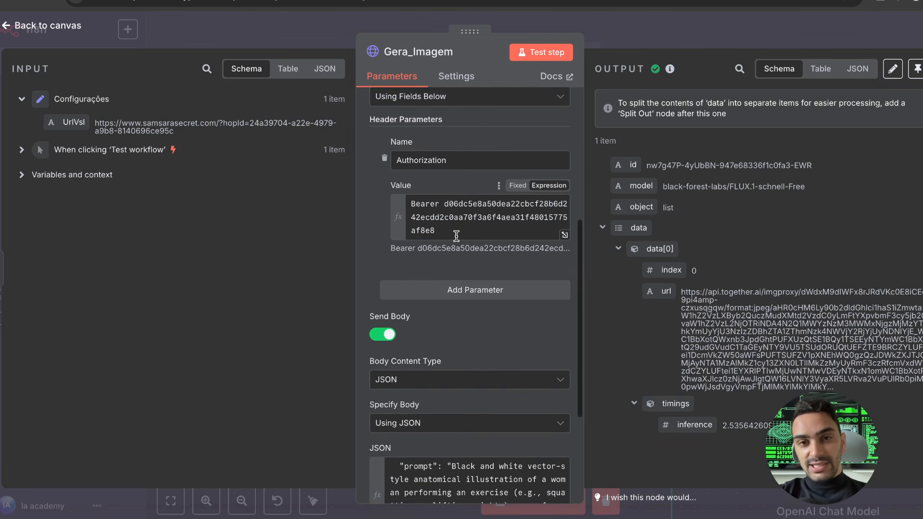
scroll(435, 203, "down", 2)
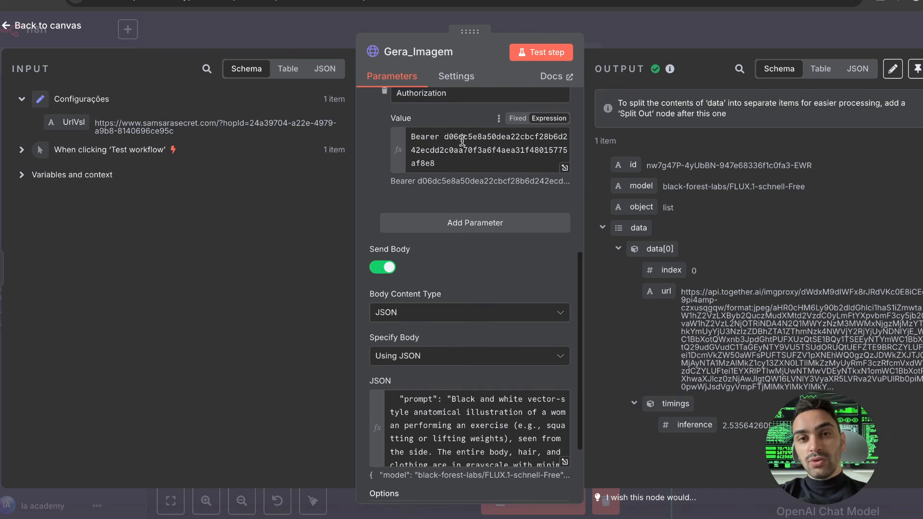
scroll(481, 428, "down", 4)
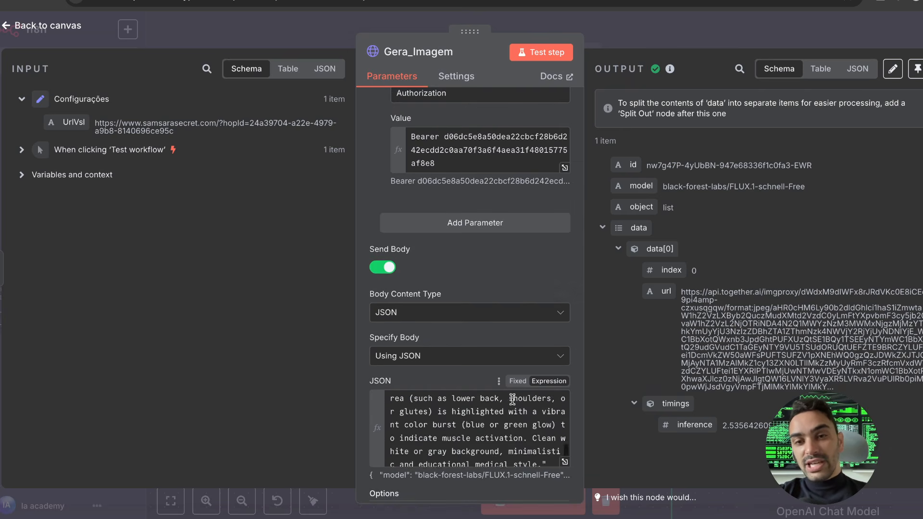
Highlight the together.xyz domain in the Gera_Imagem node's request URL
scroll(480, 428, "up", 5)
scroll(519, 295, "up", 8)
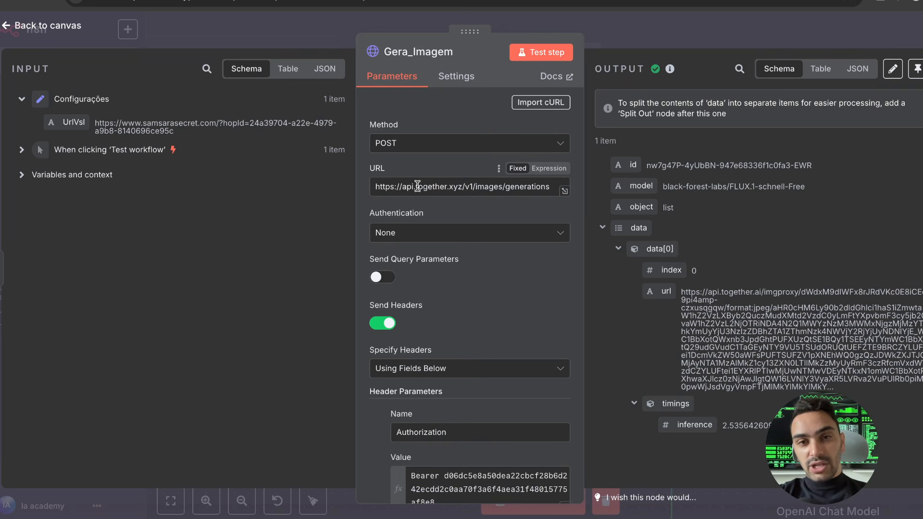
left_click_drag(414, 186, 462, 187)
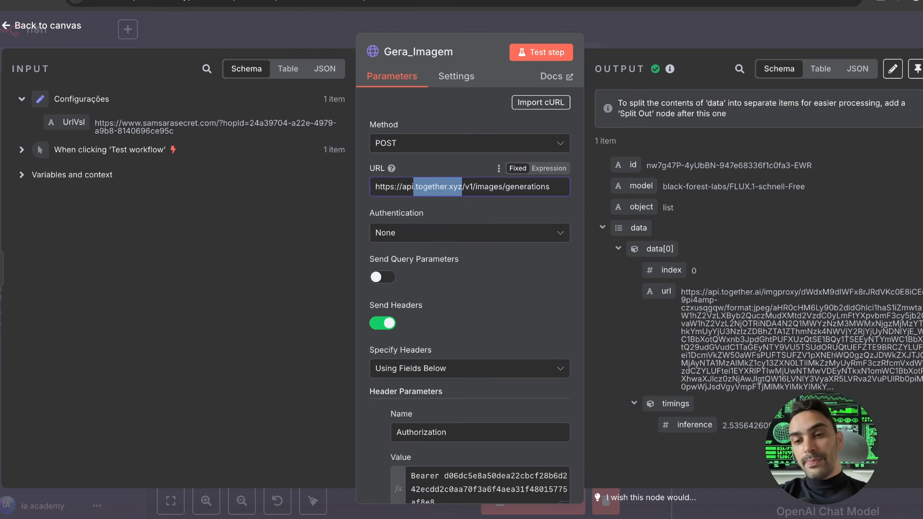
Switch to the together.ai website and look over its homepage down to the generative AI models section
left_click(731, 503)
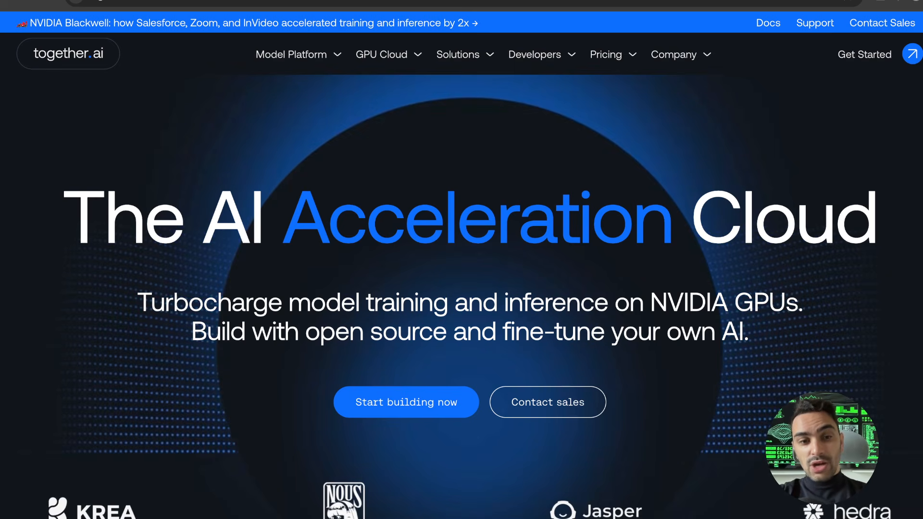
scroll(370, 338, "down", 2)
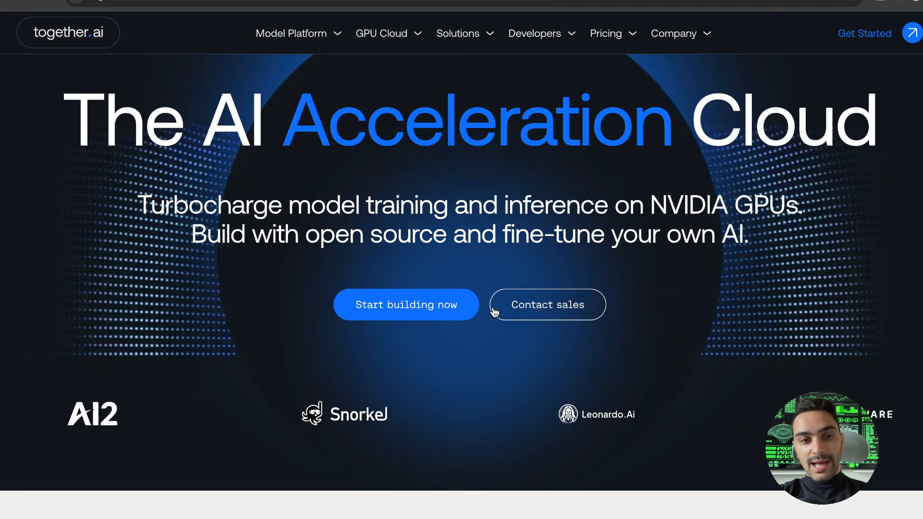
scroll(492, 307, "down", 1)
scroll(492, 307, "down", 1)
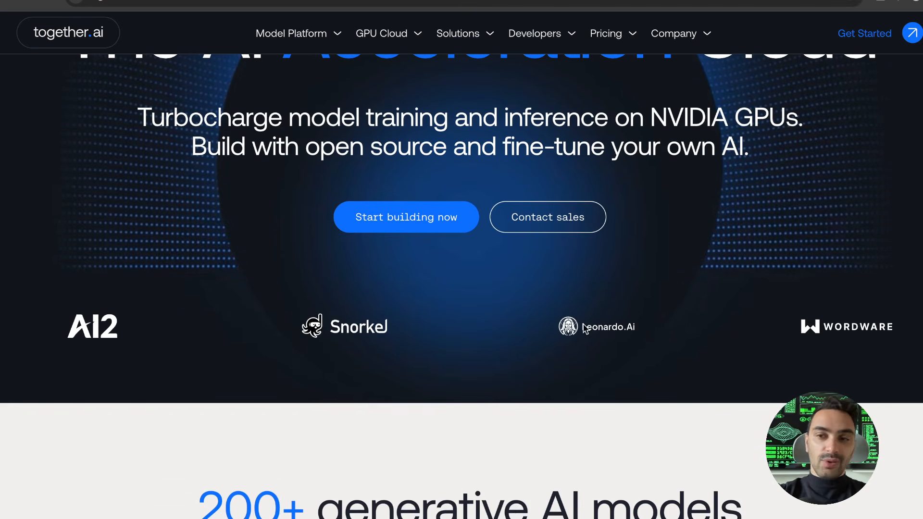
scroll(584, 327, "down", 1)
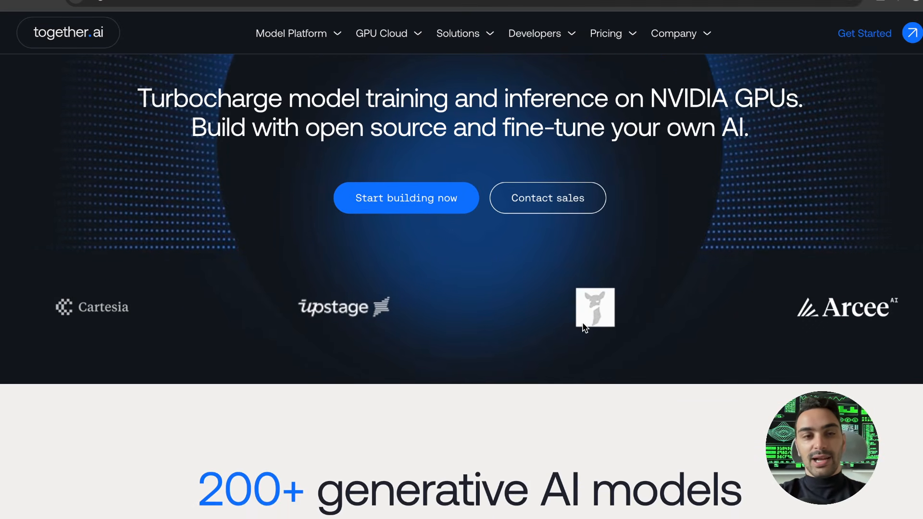
scroll(584, 327, "down", 10)
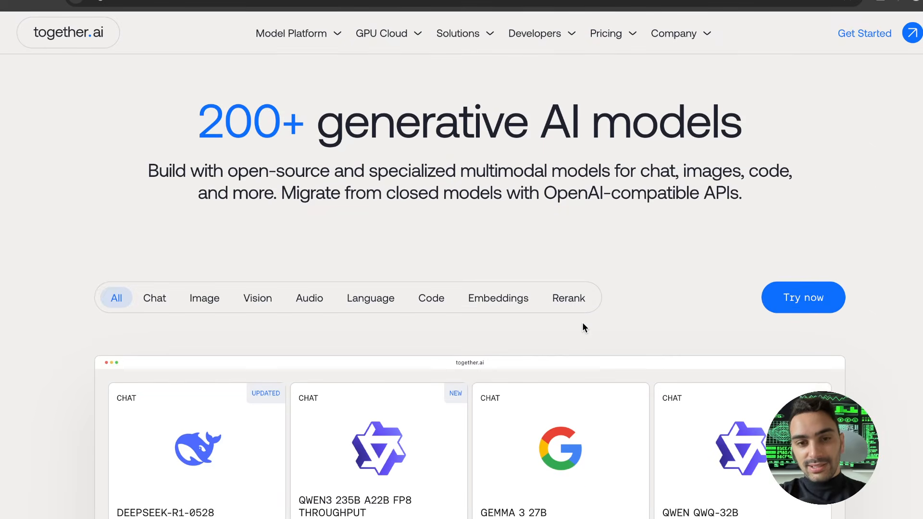
Go from the together.ai homepage to the account settings and open the API Keys page
scroll(688, 145, "up", 9)
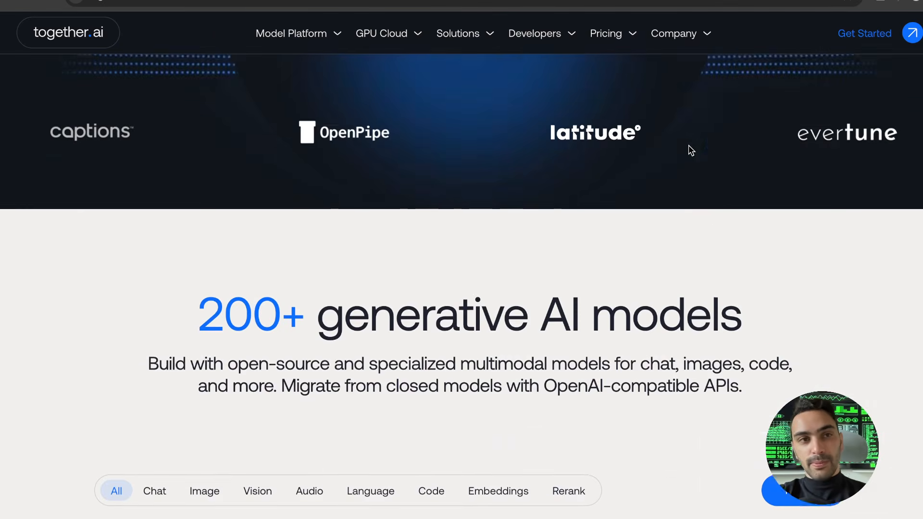
scroll(688, 145, "up", 5)
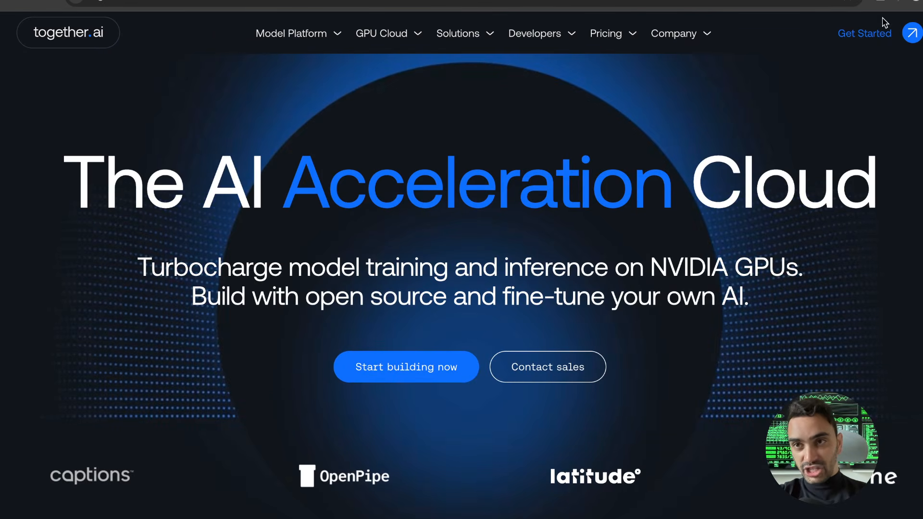
left_click(889, 31)
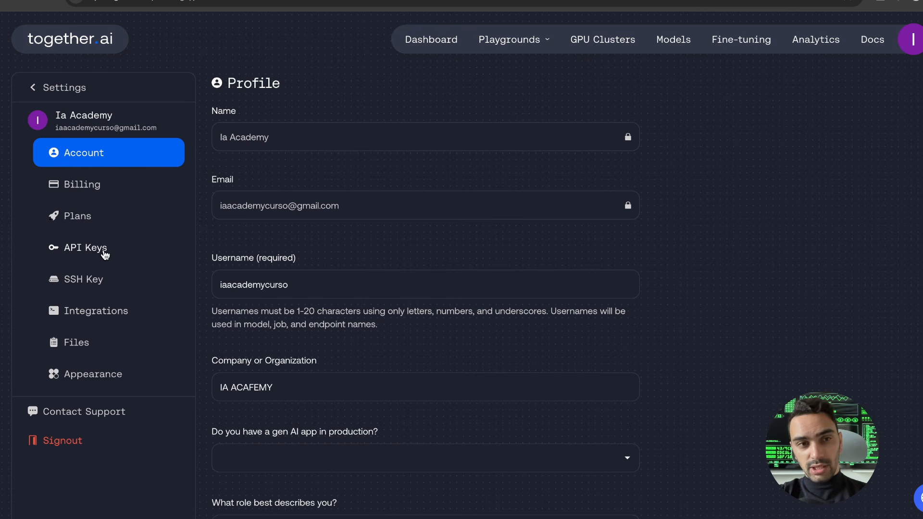
left_click(76, 250)
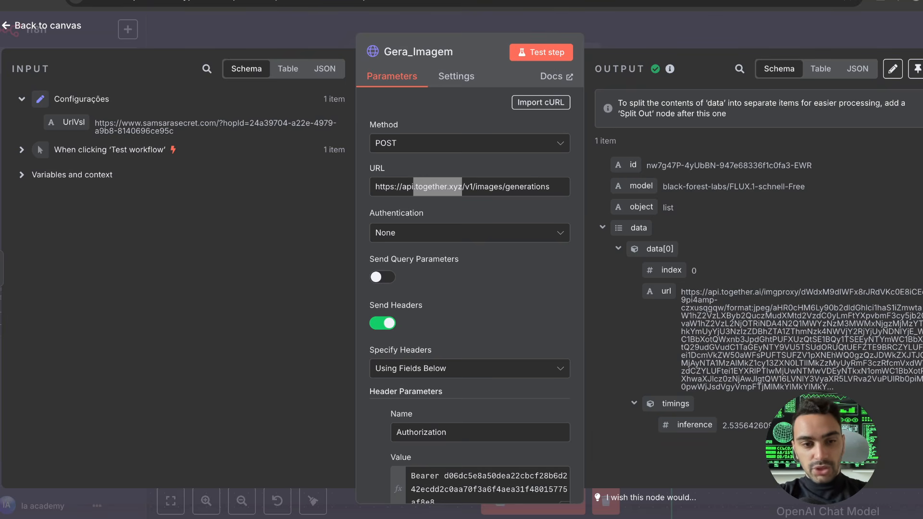
Back in n8n, highlight the bearer token in Gera_Imagem's Authorization header value and return to the canvas
scroll(439, 314, "down", 2)
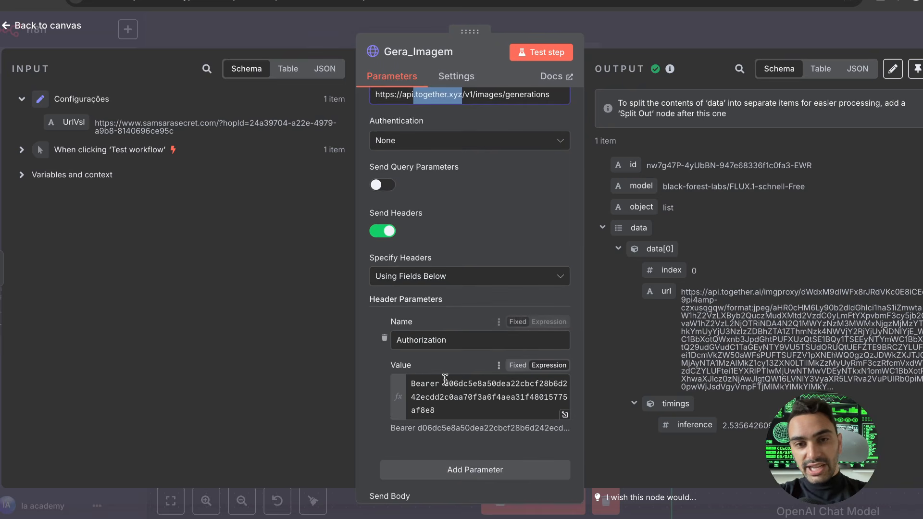
double_click(444, 379)
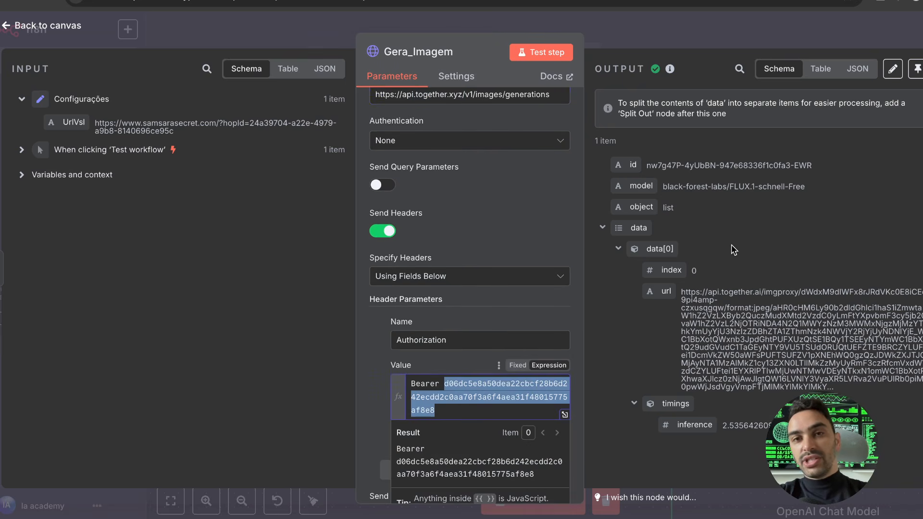
key("Escape")
key("Escape")
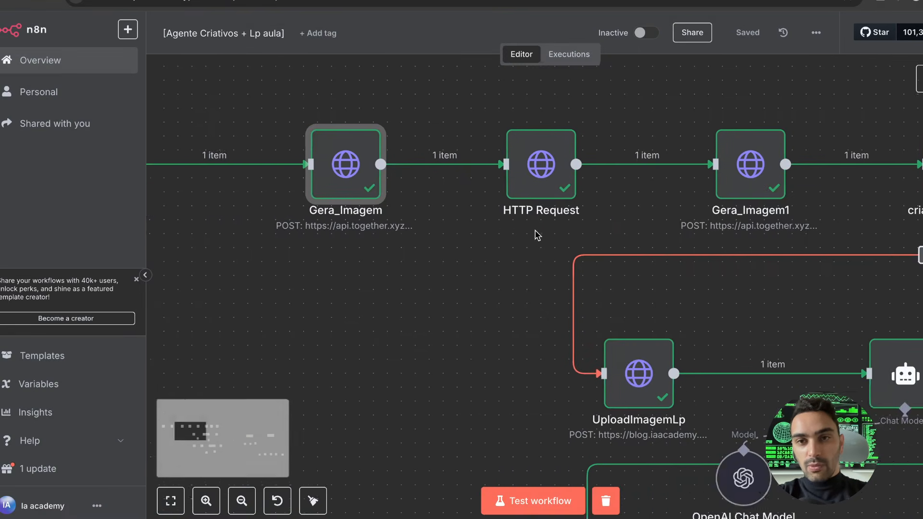
Open the HTTP Request node, view its output image, and return to the canvas
scroll(538, 235, "right", 5)
double_click(392, 163)
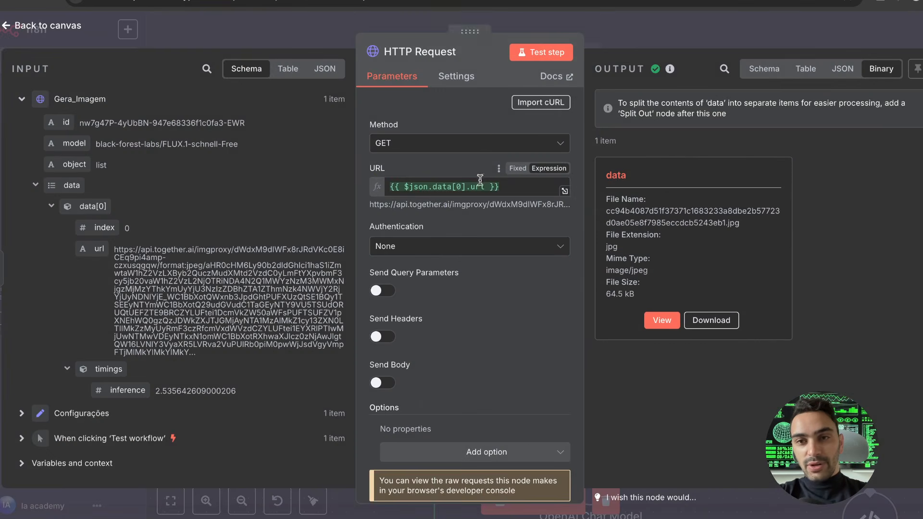
left_click(658, 318)
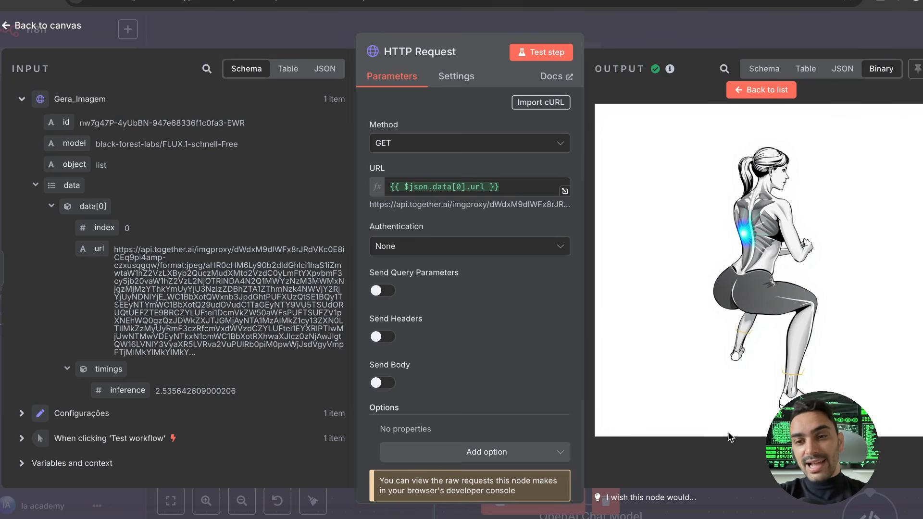
key("Escape")
Open the cria_imagem_placid node, view the combined image in its output, and return to the canvas
scroll(729, 205, "right", 4)
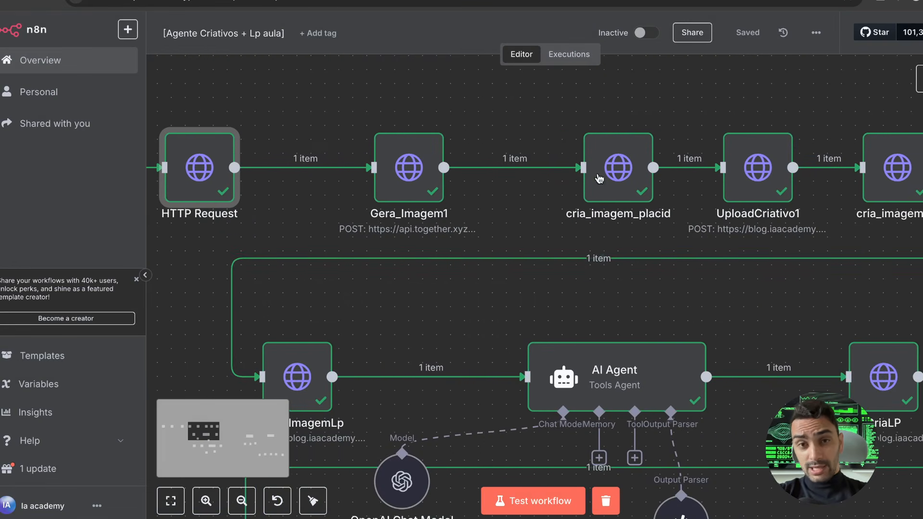
scroll(353, 235, "left", 6)
scroll(353, 235, "down", 3)
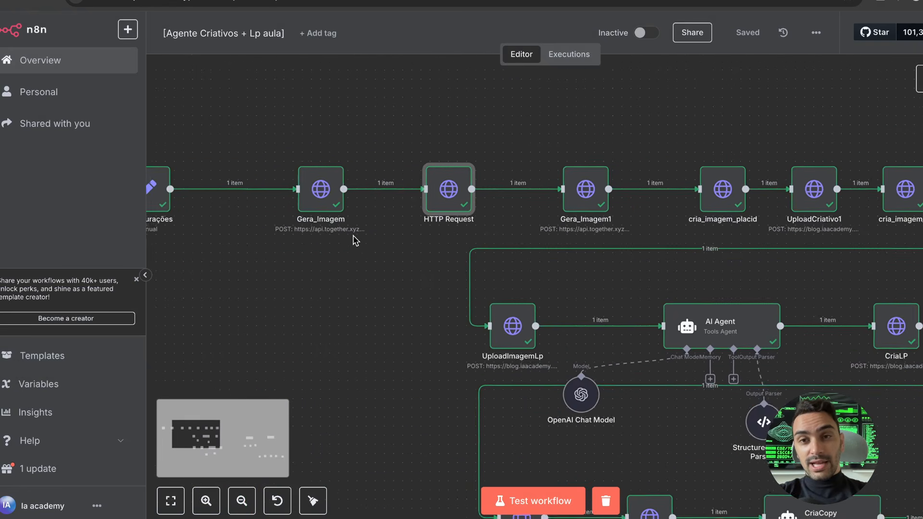
scroll(353, 235, "left", 3)
scroll(353, 235, "right", 3)
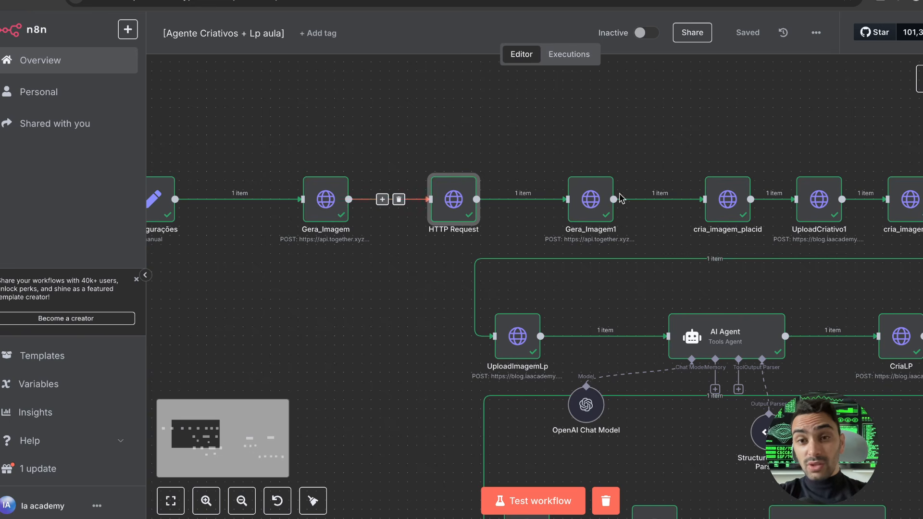
scroll(648, 200, "right", 2)
double_click(681, 201)
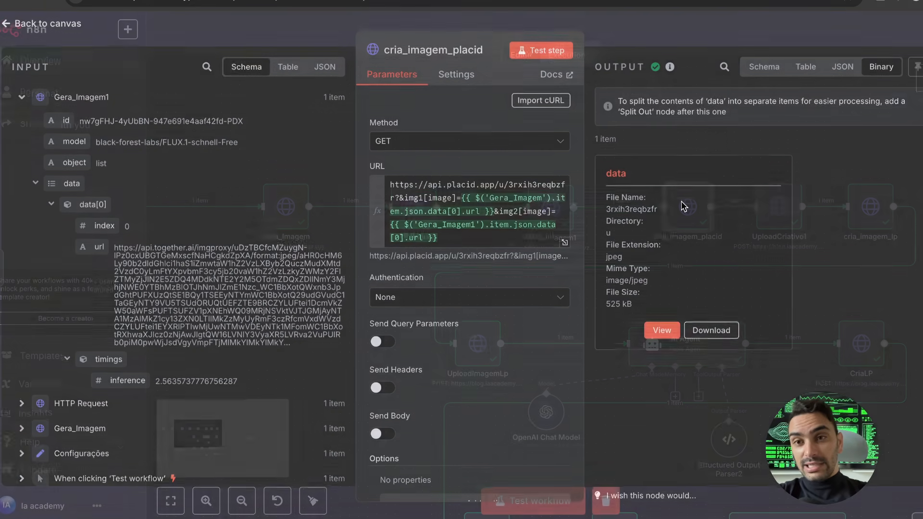
left_click(662, 330)
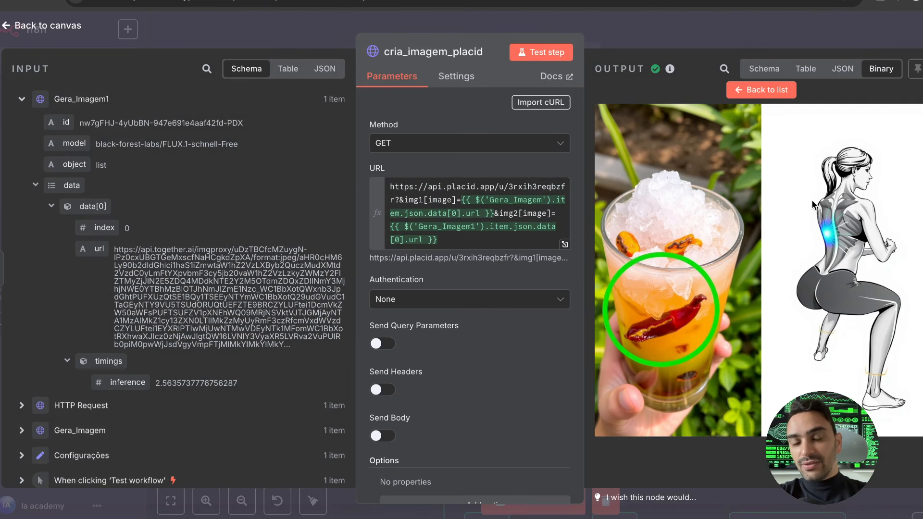
key("Escape")
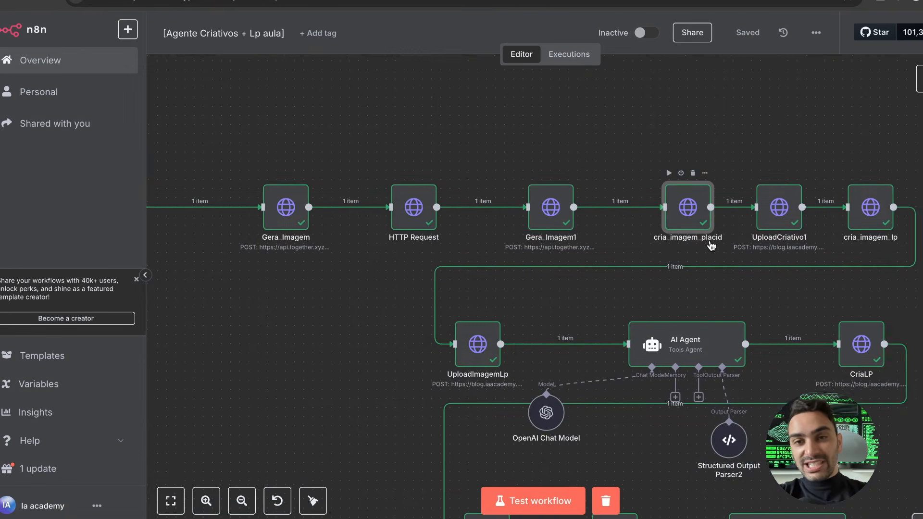
Reopen the Gera_Imagem node to highlight its output url, and briefly check the HTTP Request node
scroll(711, 246, "left", 5)
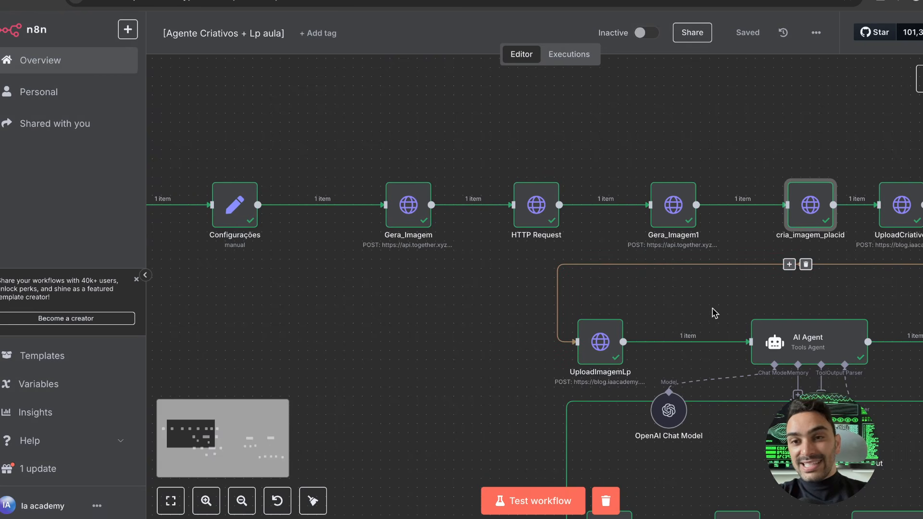
mouse_move(325, 220)
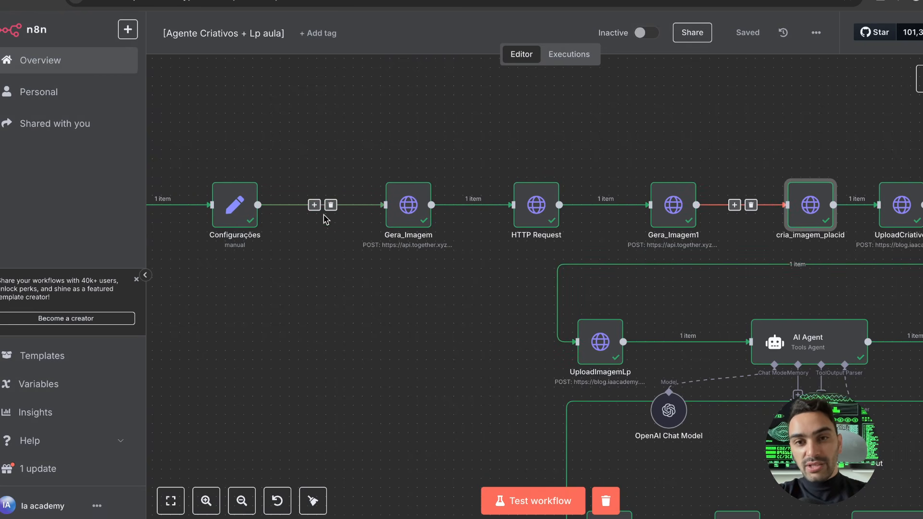
double_click(406, 210)
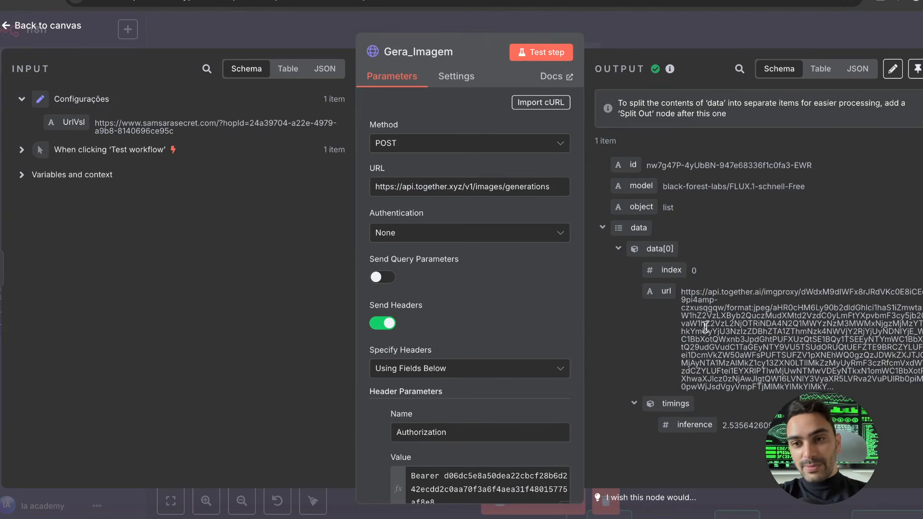
left_click_drag(682, 292, 811, 374)
key("Escape")
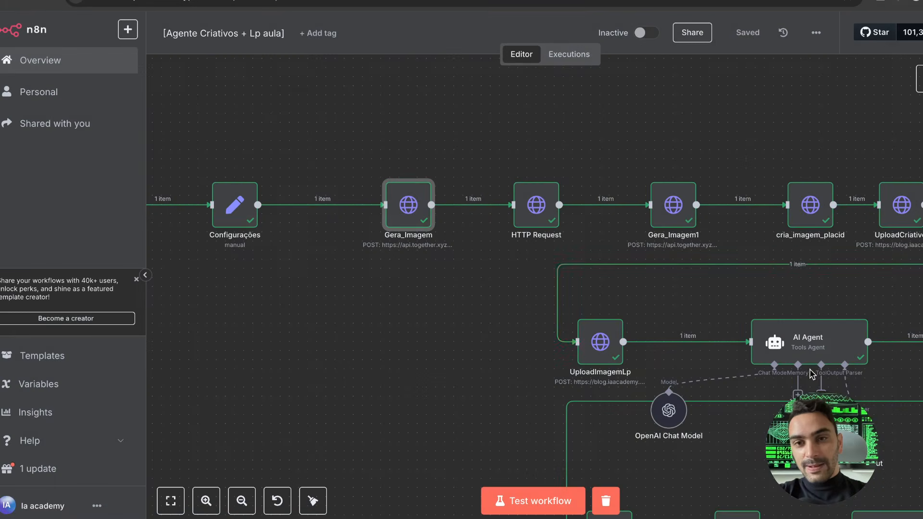
double_click(537, 206)
key("Escape")
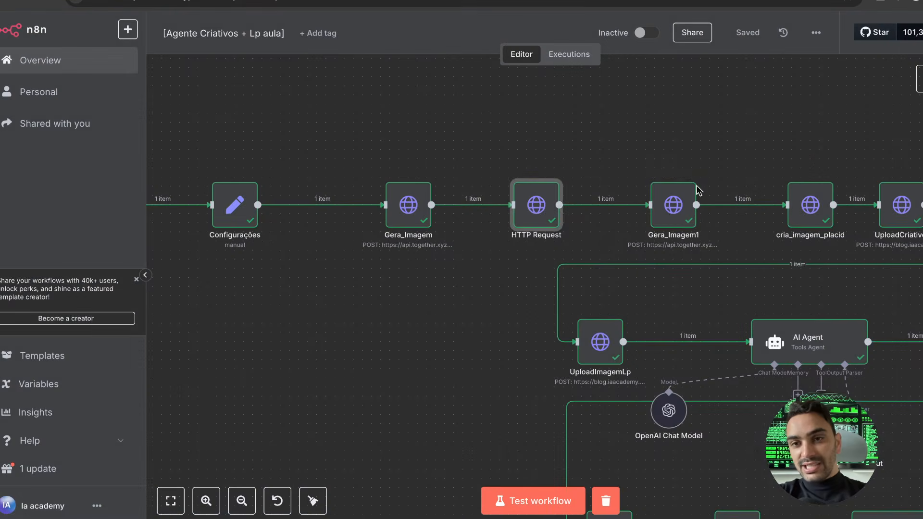
Open the Gera_Imagem1 node, highlight the bearer token in its Authorization header value, and return to the canvas
double_click(673, 211)
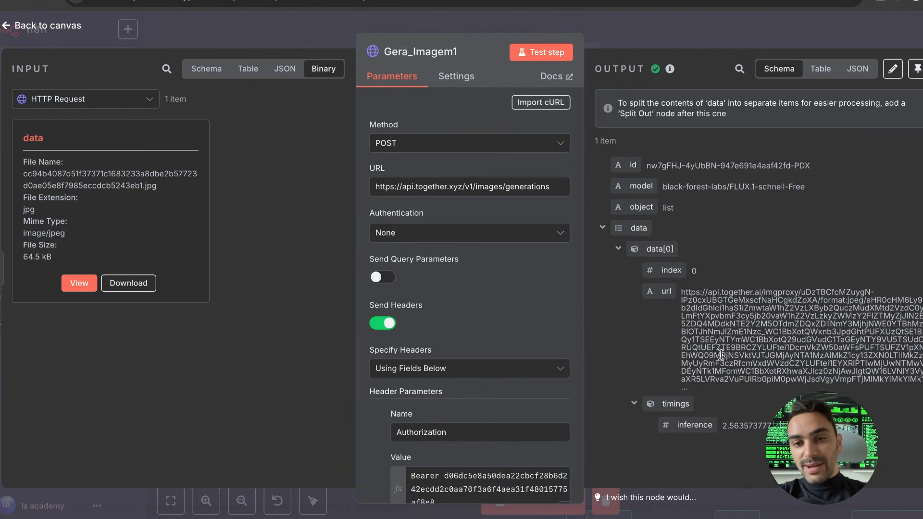
left_click(449, 477)
double_click(449, 419)
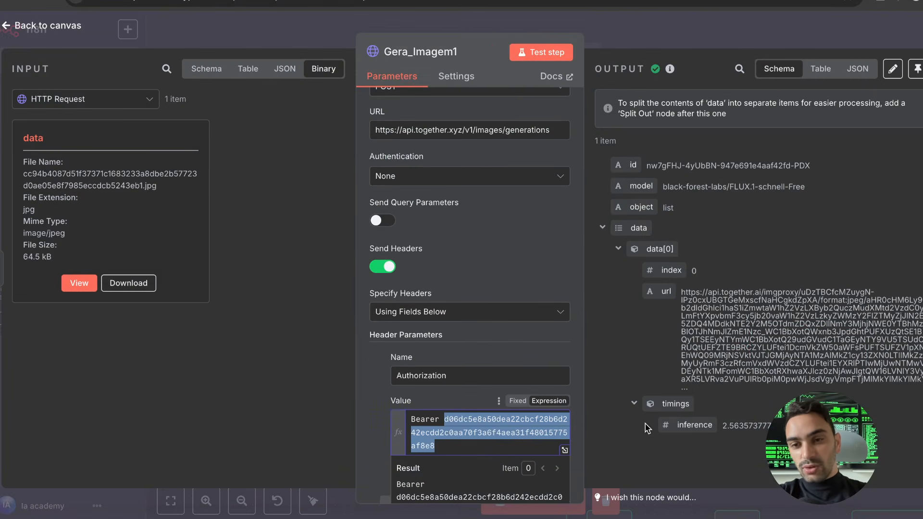
key("Escape")
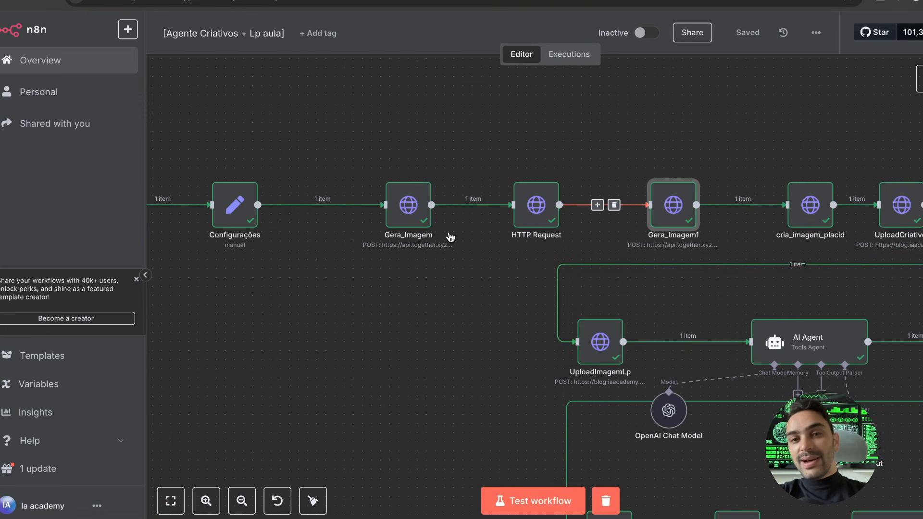
View the output image of the cria_imagem_placid node, and highlight the imgemlp and criativo1 template sizes on Placid's Templates page
double_click(809, 206)
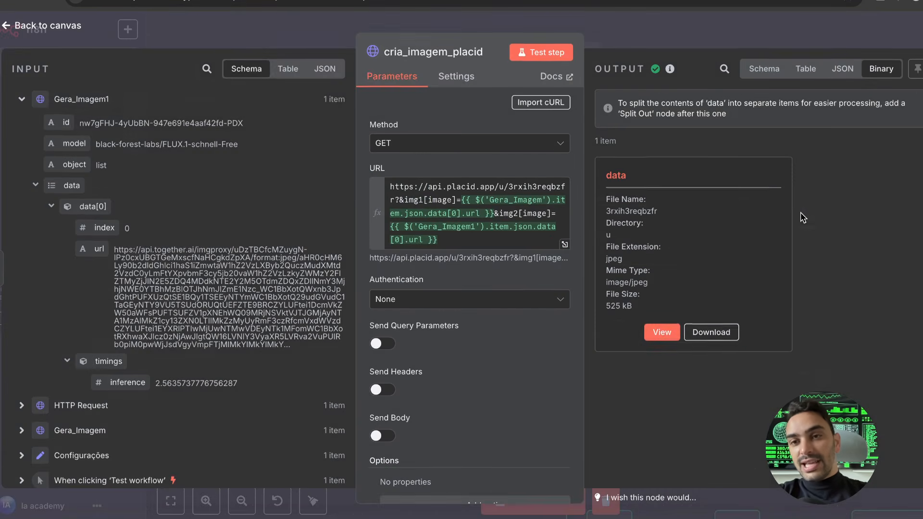
left_click(669, 331)
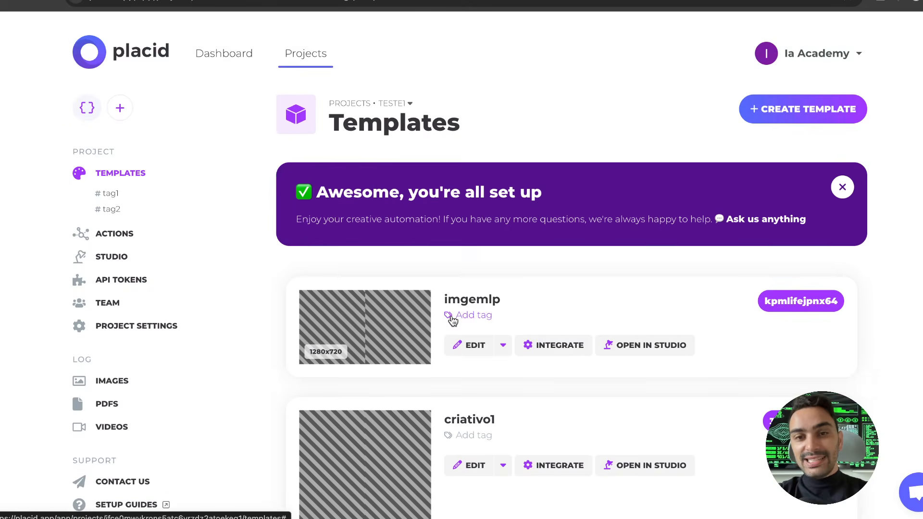
scroll(451, 319, "down", 2)
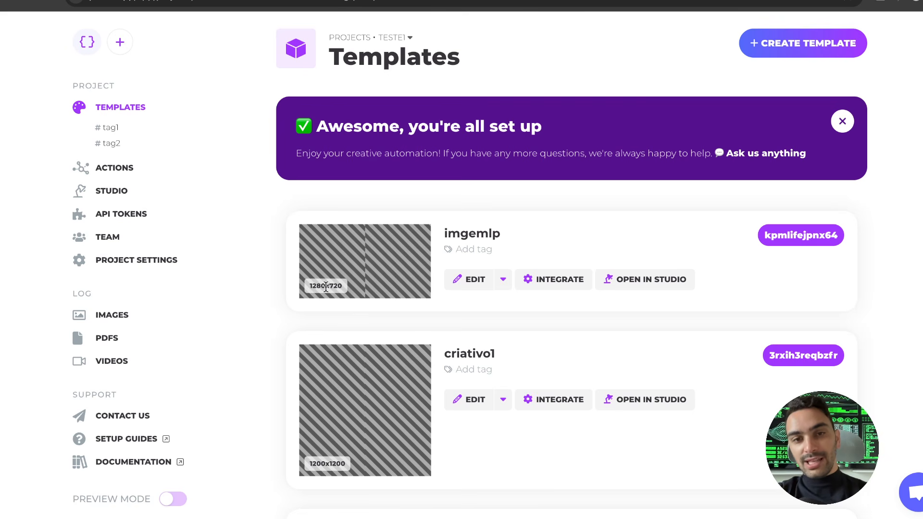
left_click_drag(326, 287, 341, 286)
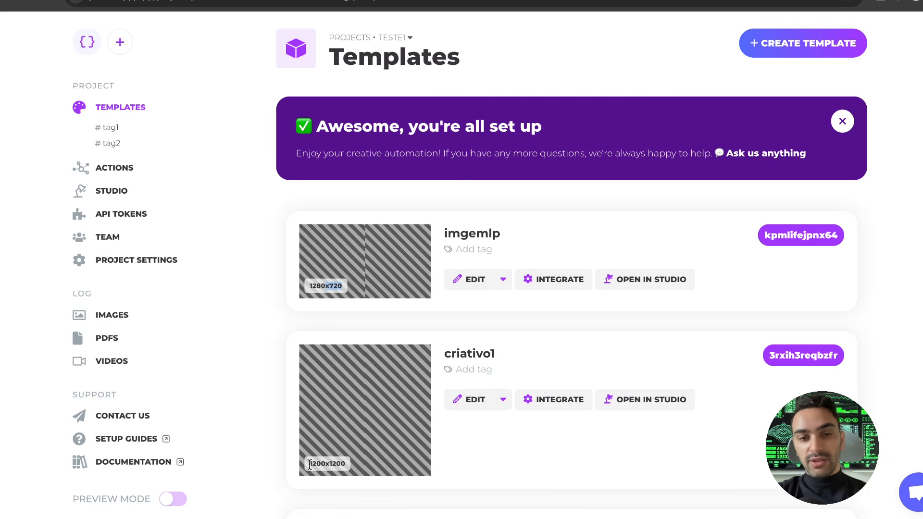
left_click_drag(309, 464, 338, 465)
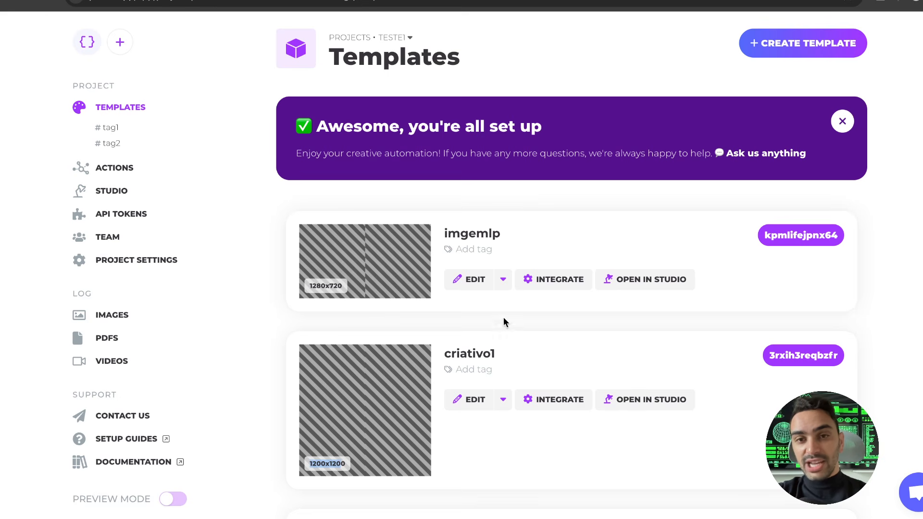
Open the imgemlp template in the Placid editor and examine its img1 and img2 image layers
left_click(472, 283)
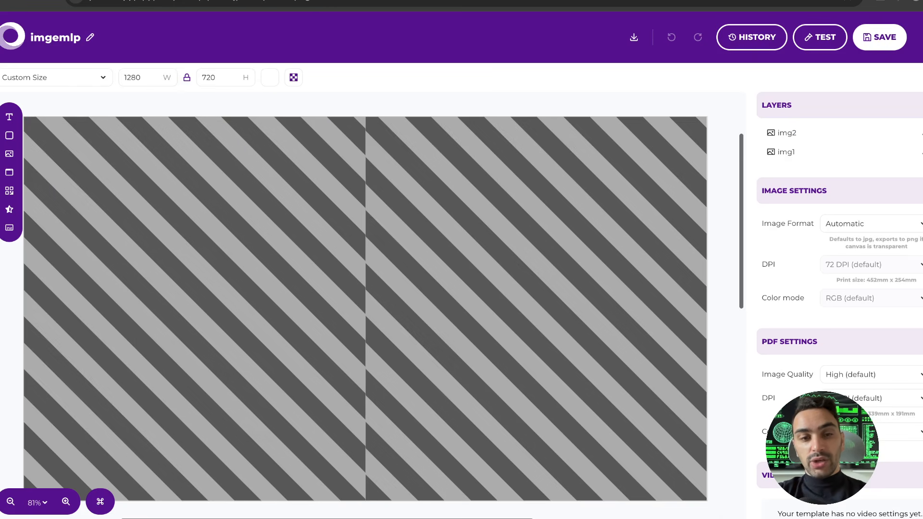
left_click(232, 373)
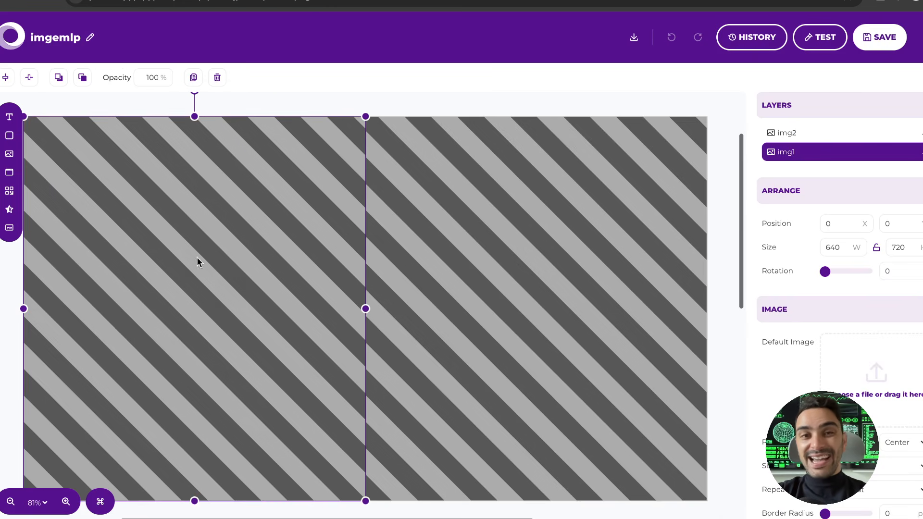
mouse_move(771, 150)
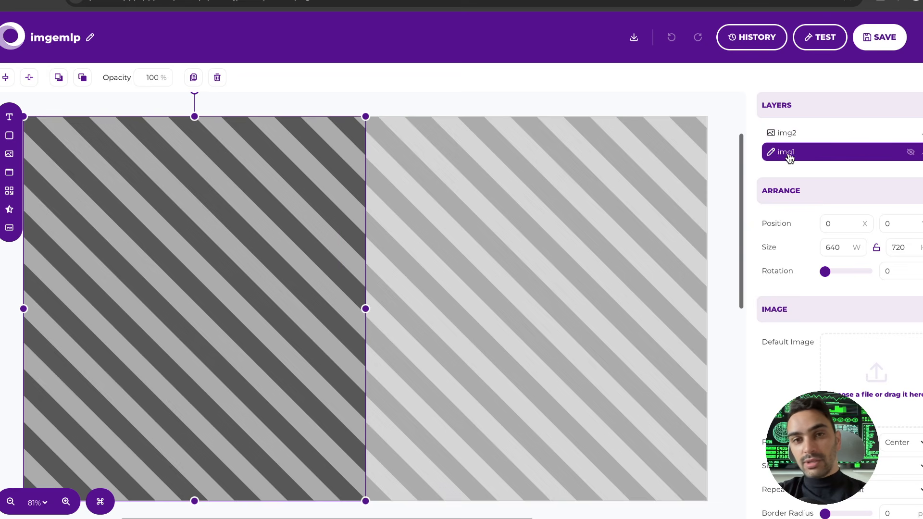
left_click(613, 216)
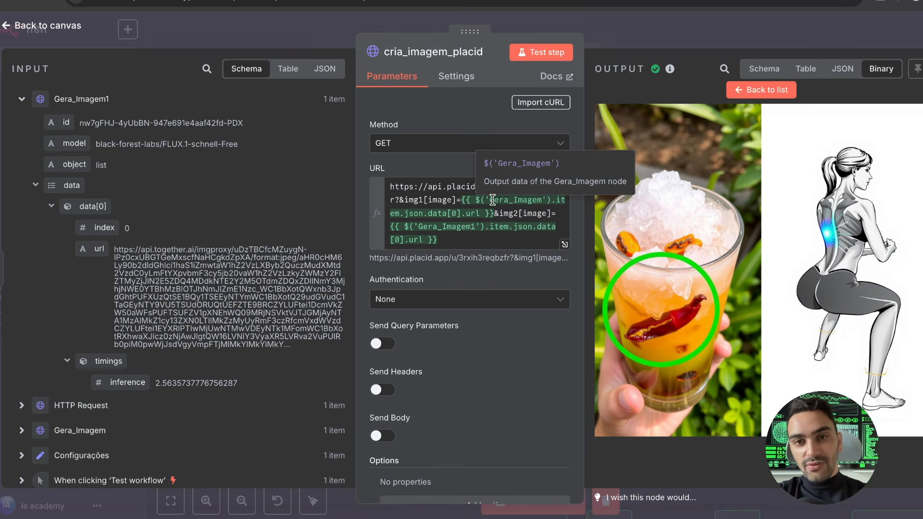
Back in n8n, examine the cria_imagem_placid URL expression, highlight the Placid template ID in it, and return to the canvas
left_click(492, 199)
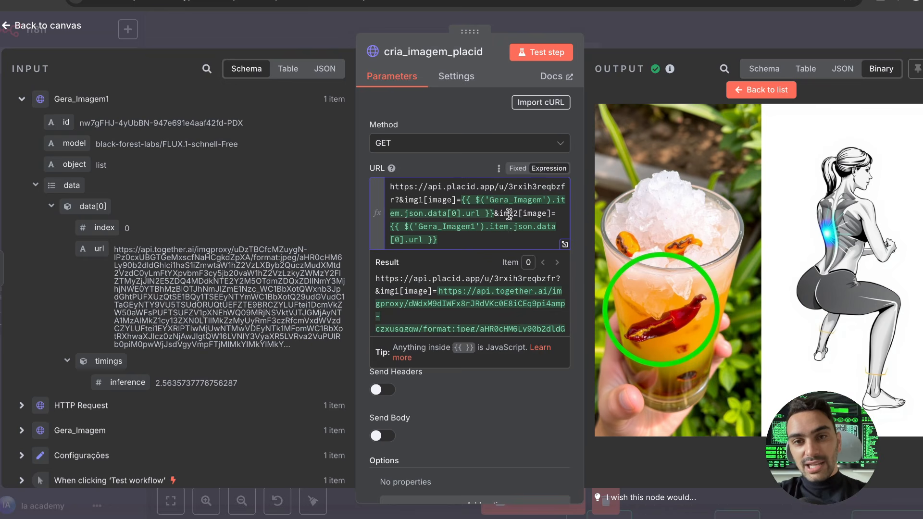
left_click(443, 165)
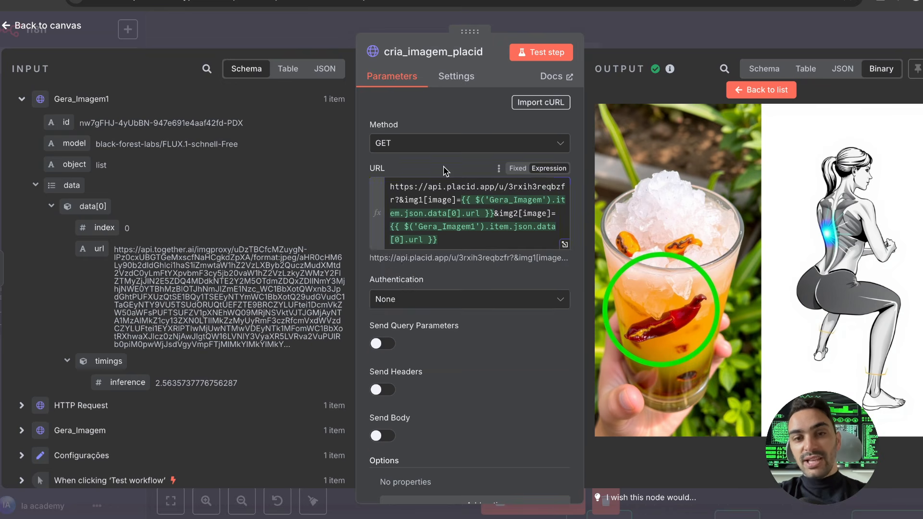
scroll(434, 358, "down", 3)
scroll(435, 359, "up", 3)
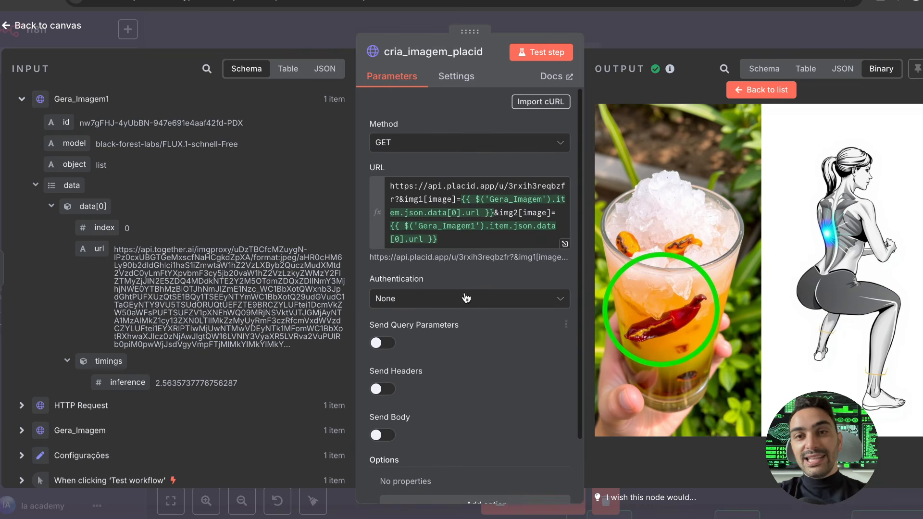
double_click(515, 187)
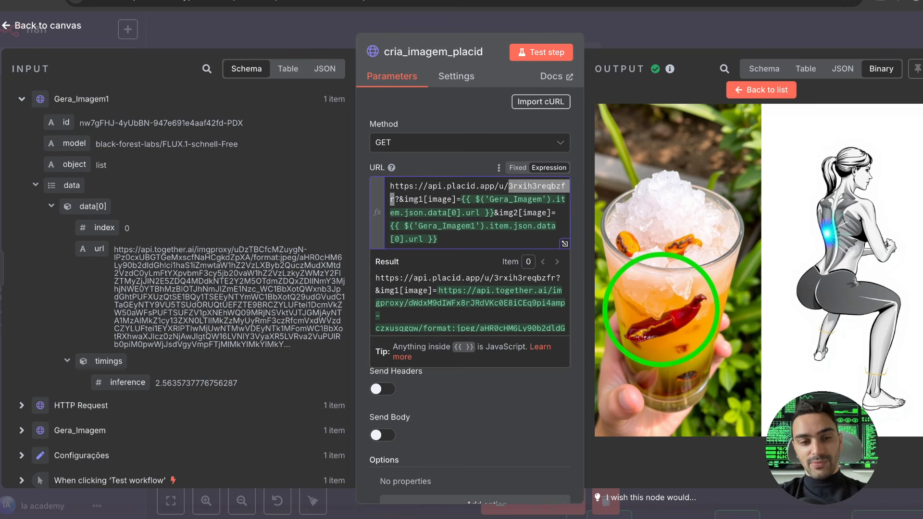
key("Escape")
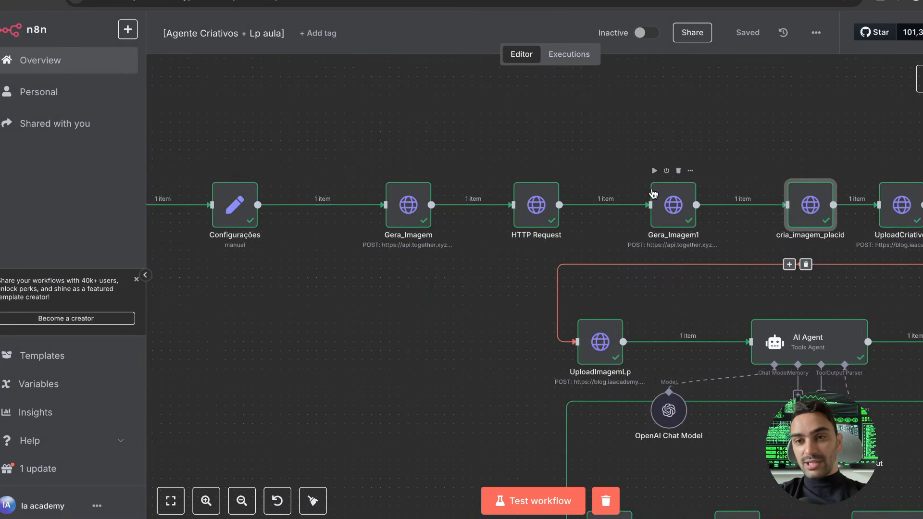
Move the cria_imagem_placid node slightly closer to the Gera_Imagem1 node on the canvas
scroll(653, 193, "right", 3)
scroll(748, 198, "right", 2)
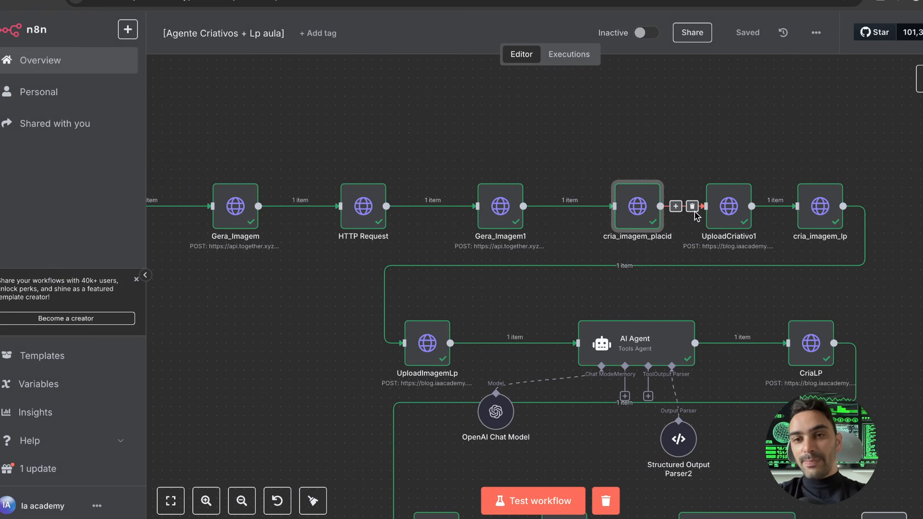
left_click_drag(622, 213, 594, 212)
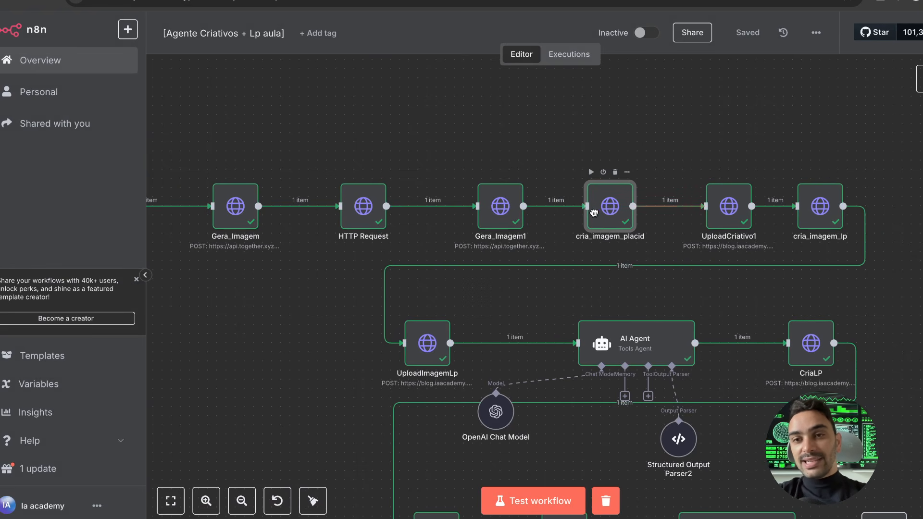
Open the UploadCriativo1 node and highlight the blog.iaacademy.com.br domain in its request URL
double_click(718, 206)
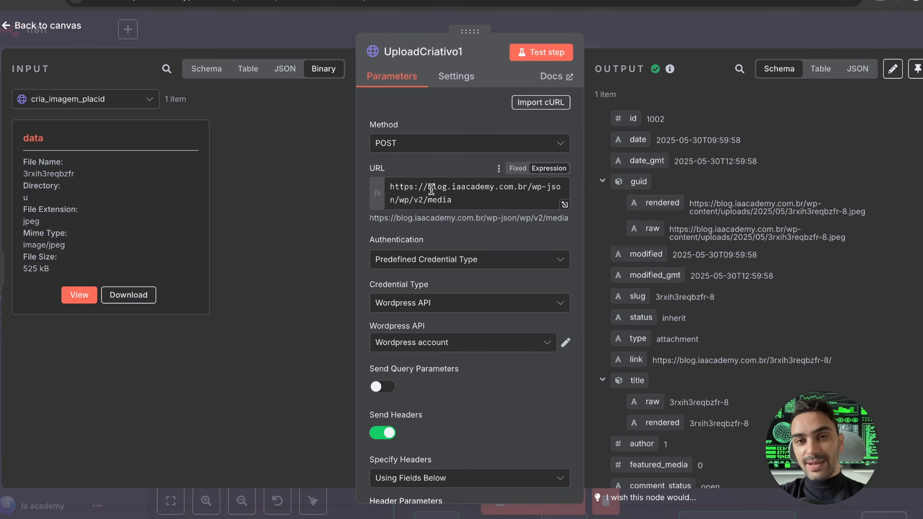
left_click_drag(431, 188, 527, 184)
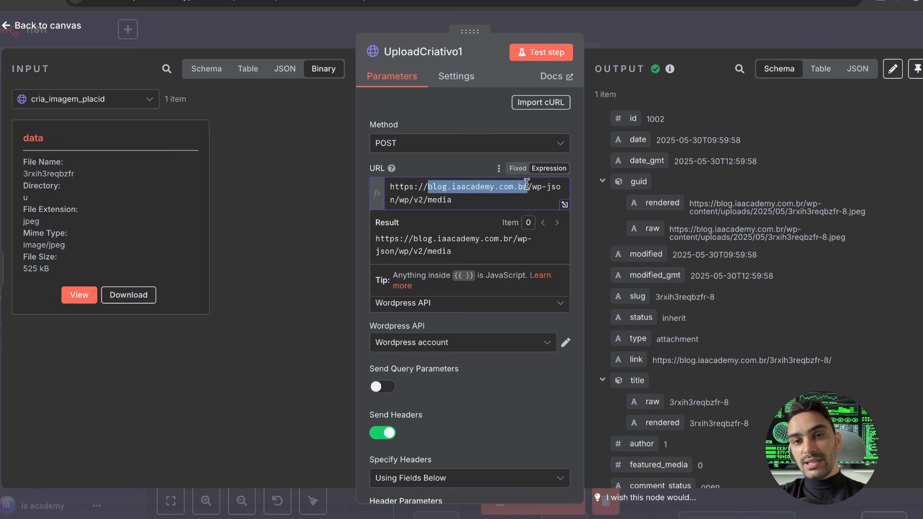
left_click_drag(423, 187, 517, 183)
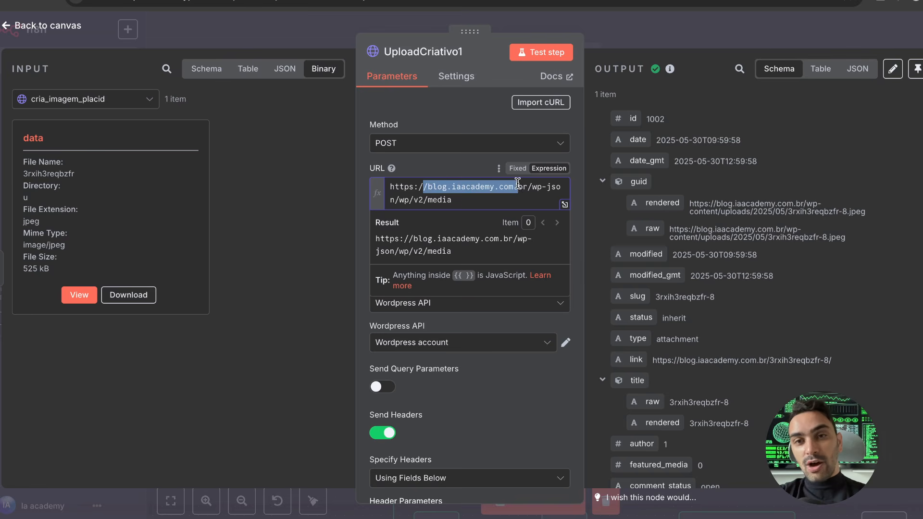
left_click(464, 176)
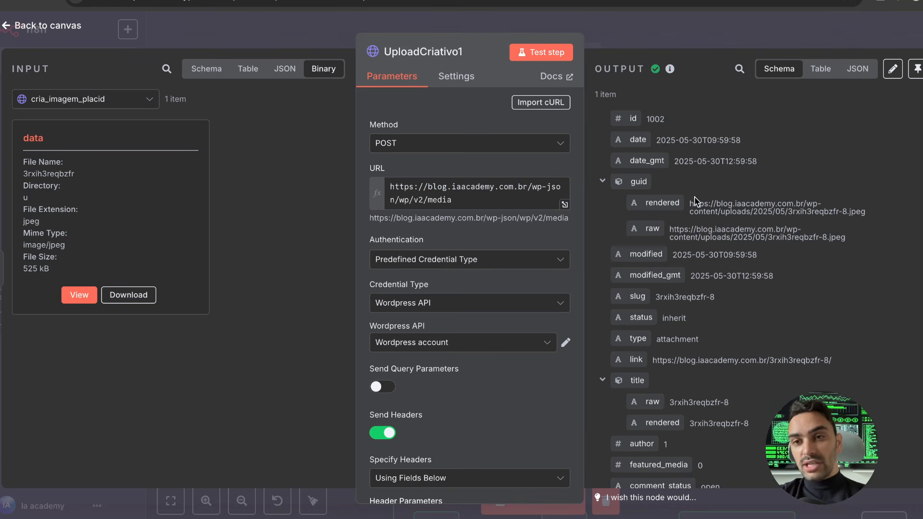
Highlight the rendered guid link of the uploaded image in the UploadCriativo1 output, and return to the canvas
left_click_drag(691, 199, 721, 204)
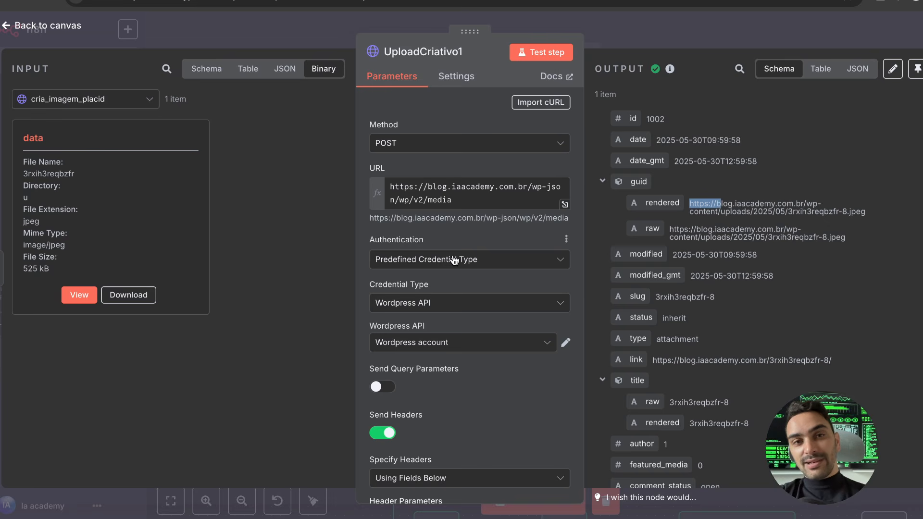
left_click(804, 212)
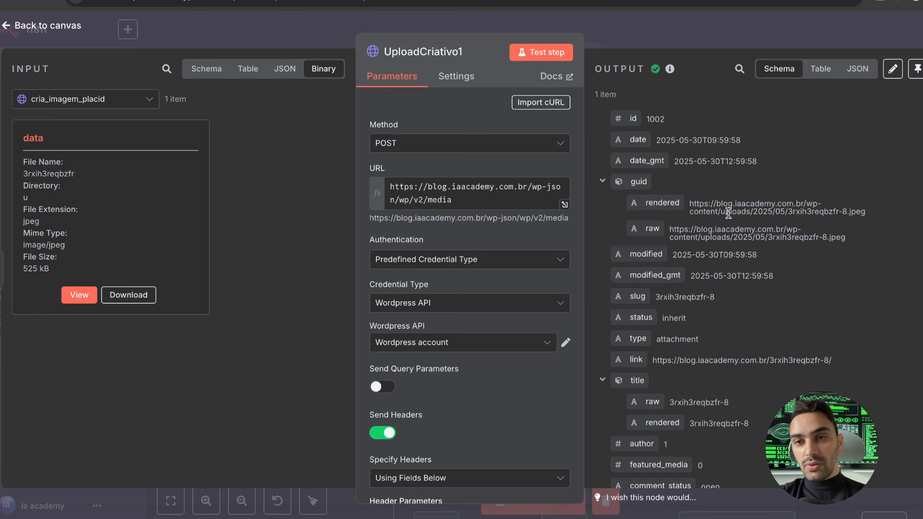
left_click_drag(686, 206, 907, 219)
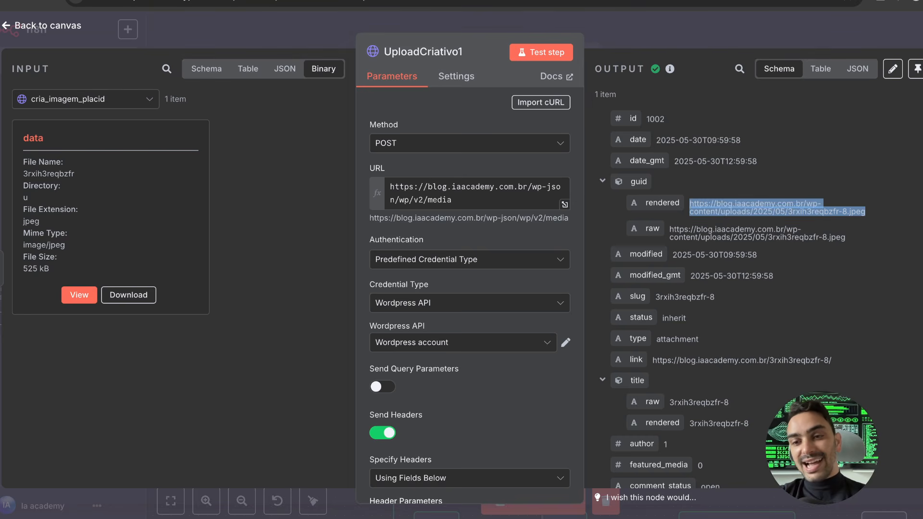
left_click(713, 518)
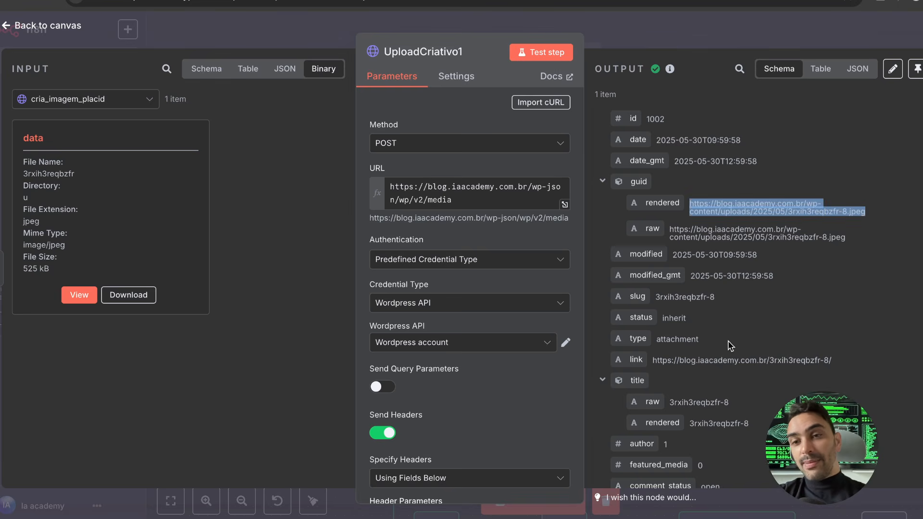
key("Escape")
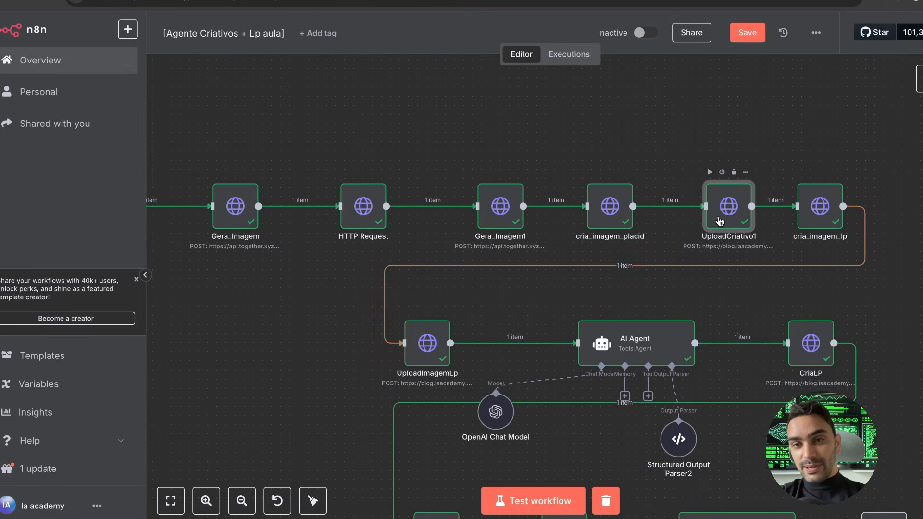
Open the cria_imagem_lp node, view the combined landing page image in its output, and return to the canvas
double_click(816, 208)
left_click(662, 286)
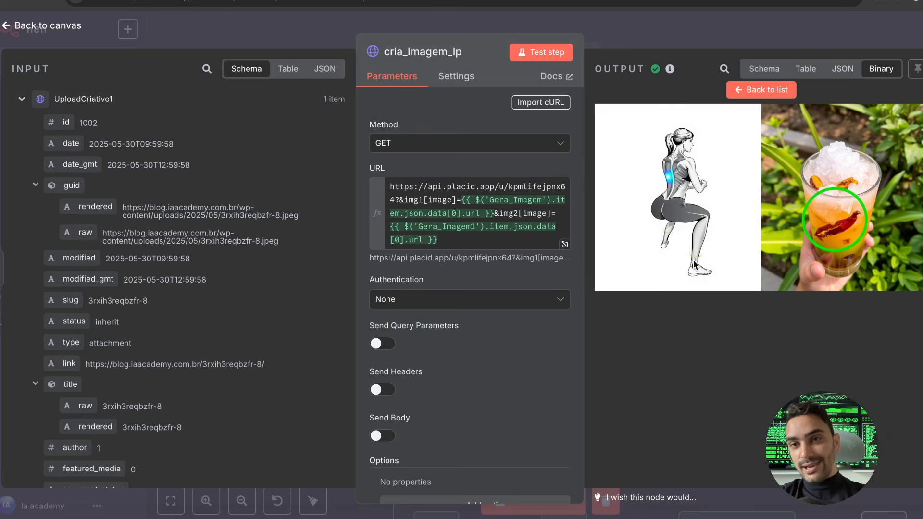
key("Escape")
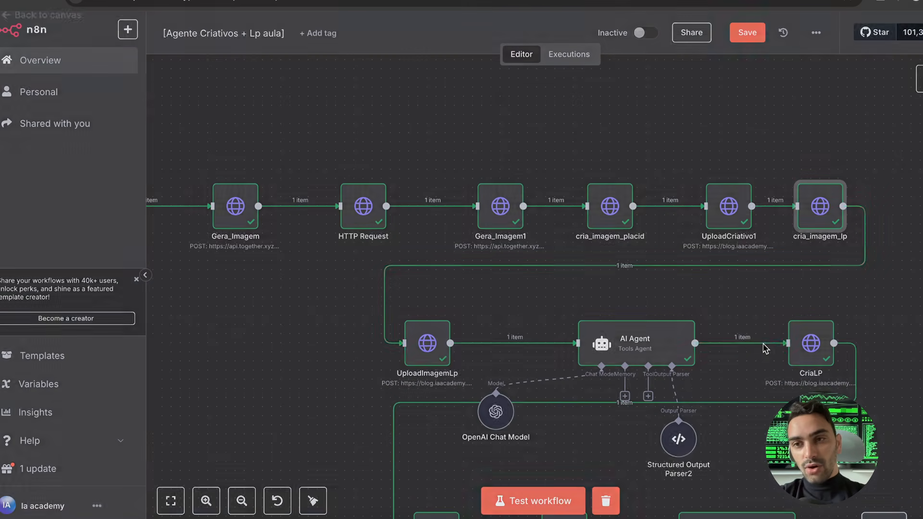
Open the UploadImagemLp node, highlight the blog.iaacademy.com.br domain in its URL, and return to the canvas
left_click(411, 359)
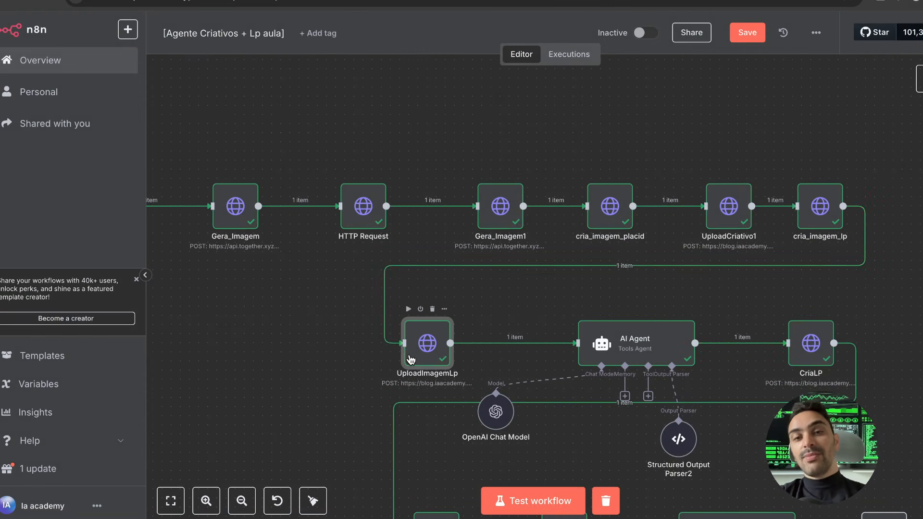
double_click(411, 359)
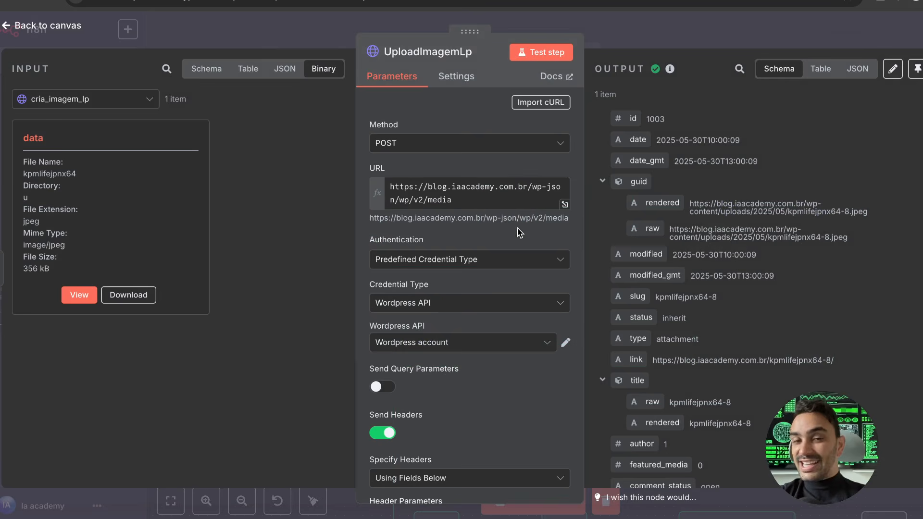
left_click_drag(422, 188, 527, 191)
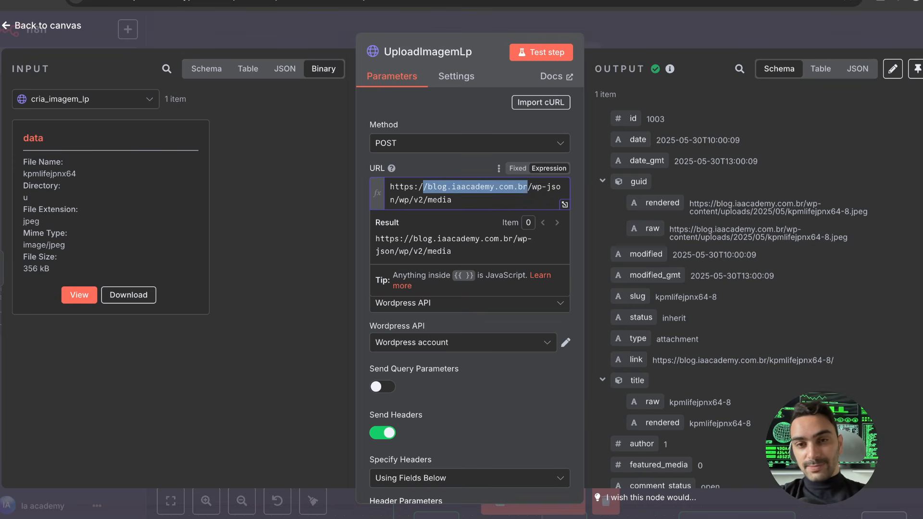
key("Escape")
Open the AI Agent node that follows UploadImagemLp
scroll(464, 302, "down", 3)
scroll(464, 303, "right", 4)
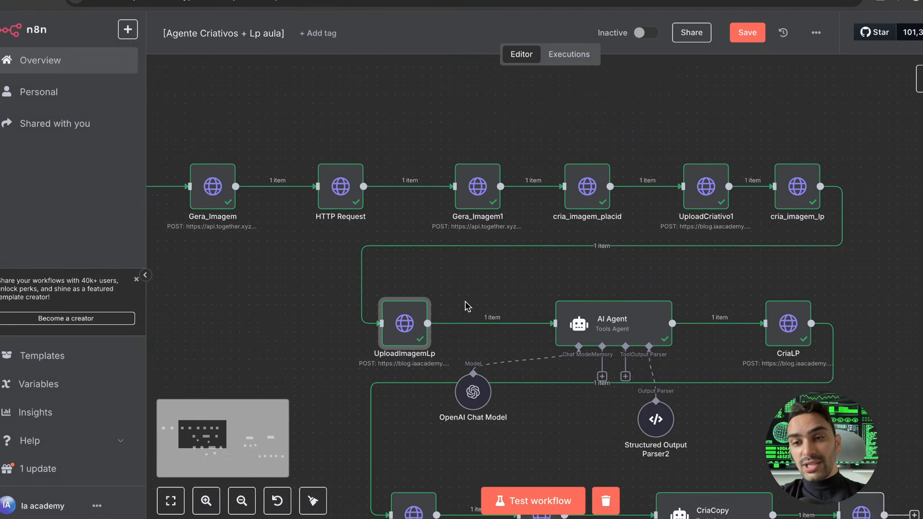
double_click(577, 308)
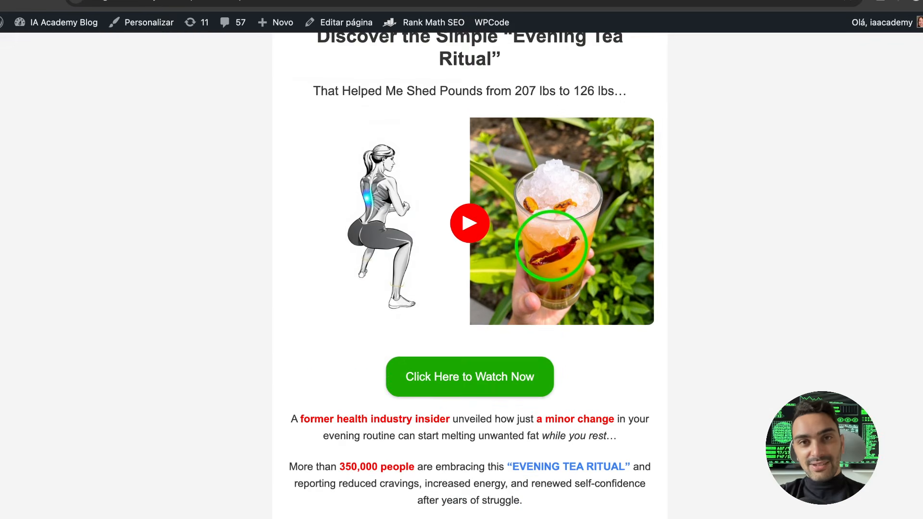
On the published landing page, highlight the two body paragraphs below the "Click Here to Watch Now" button
scroll(389, 340, "down", 1)
left_click_drag(290, 388, 527, 471)
key("super+Tab")
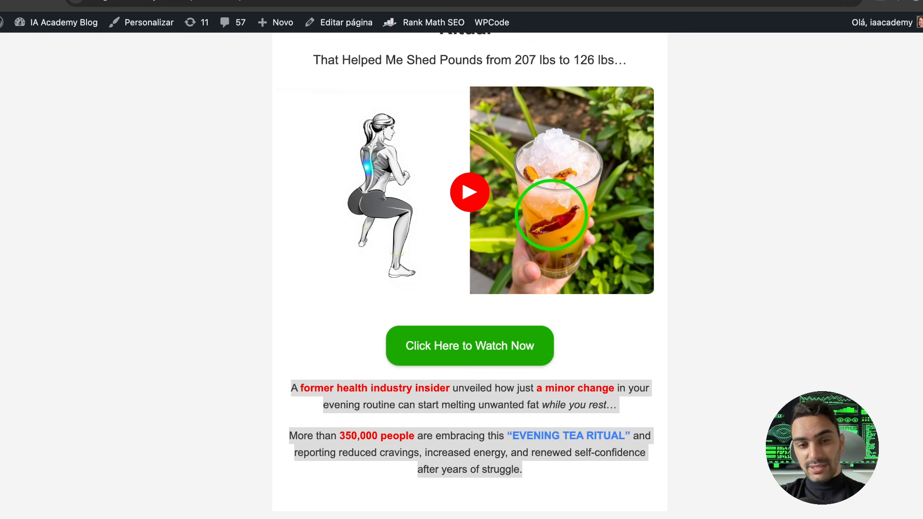
key("super+Tab")
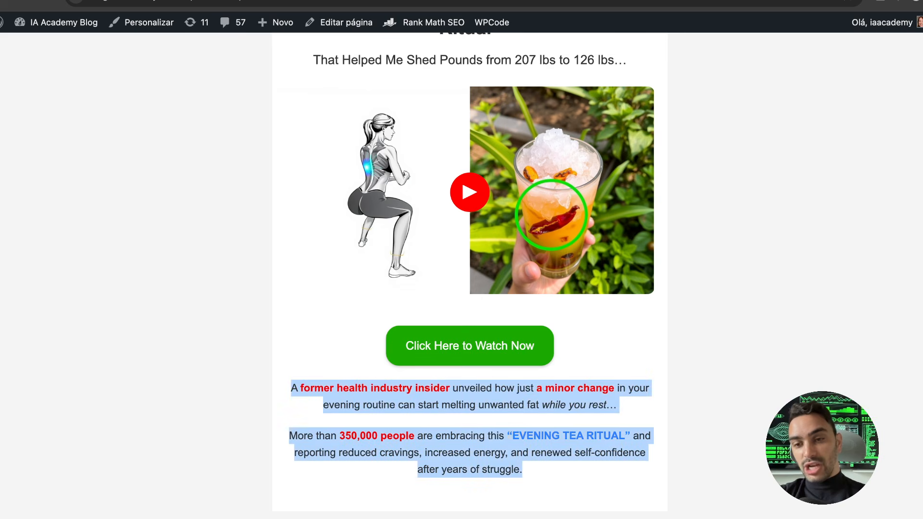
key("super+Tab")
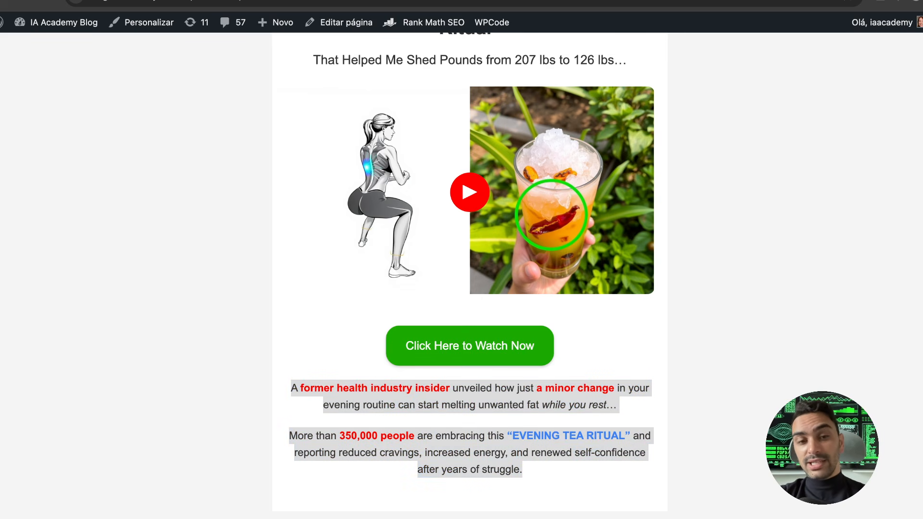
Switch back to the n8n workflow and close the AI Agent node to return to the canvas
key("super+Tab")
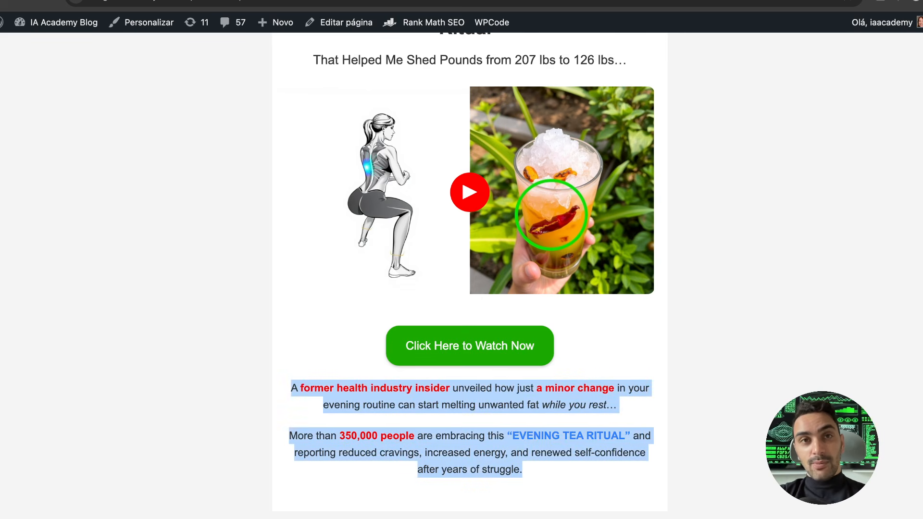
key("super+Tab")
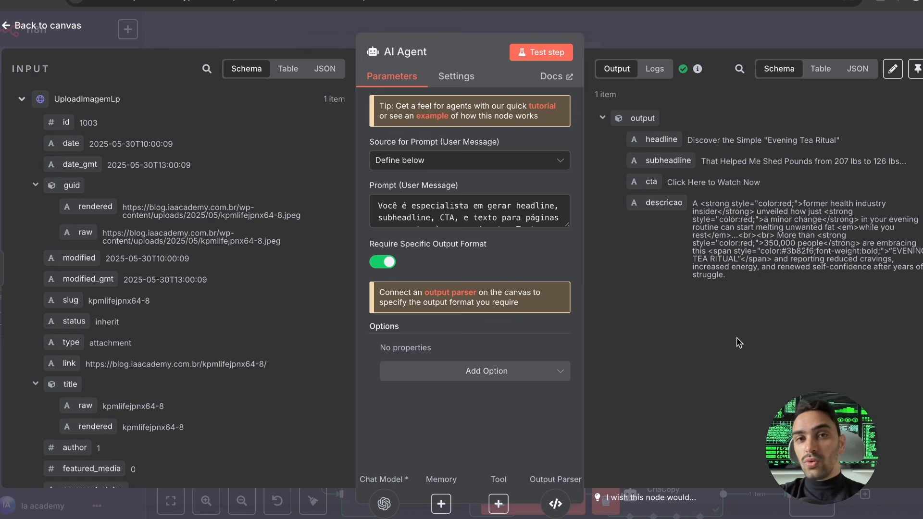
key("Escape")
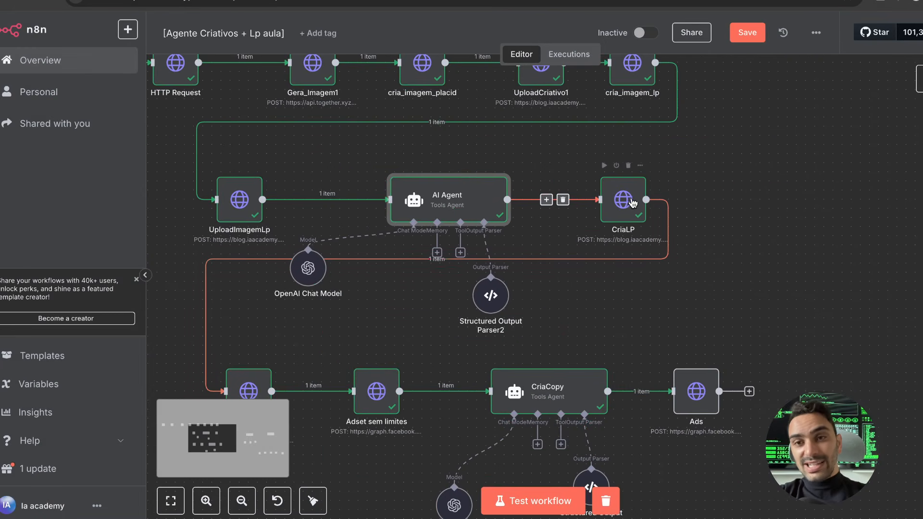
Open the CriaLP node and highlight the blog.iaacademy.com.br domain and the WordPress endpoint path in its URL
double_click(626, 200)
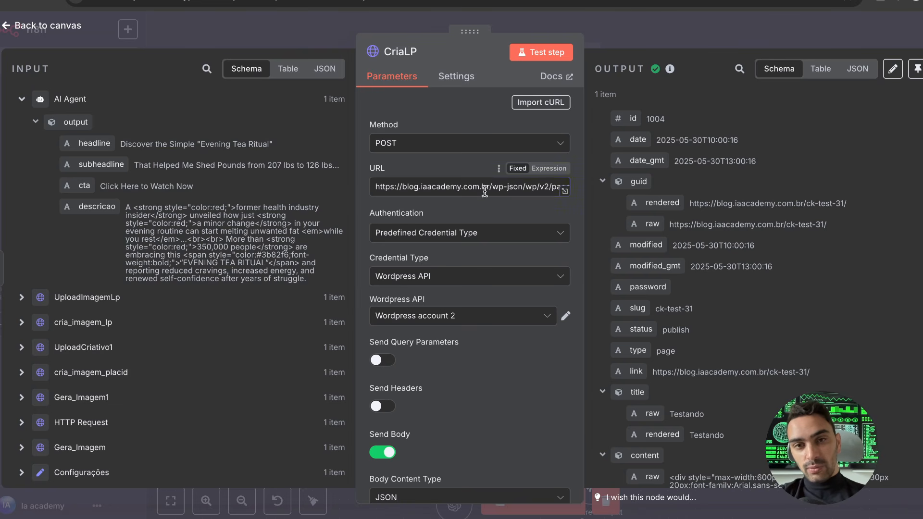
left_click_drag(489, 187, 399, 186)
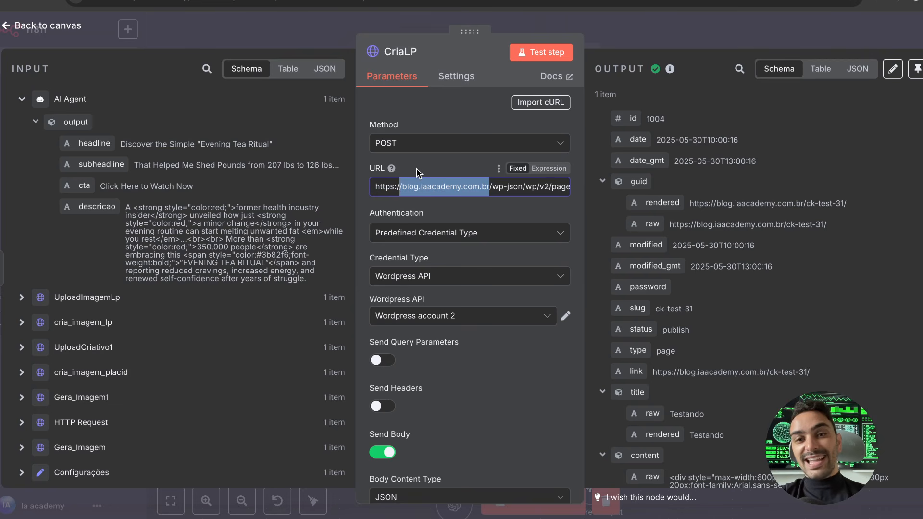
left_click_drag(499, 186, 625, 184)
left_click_drag(546, 189, 567, 190)
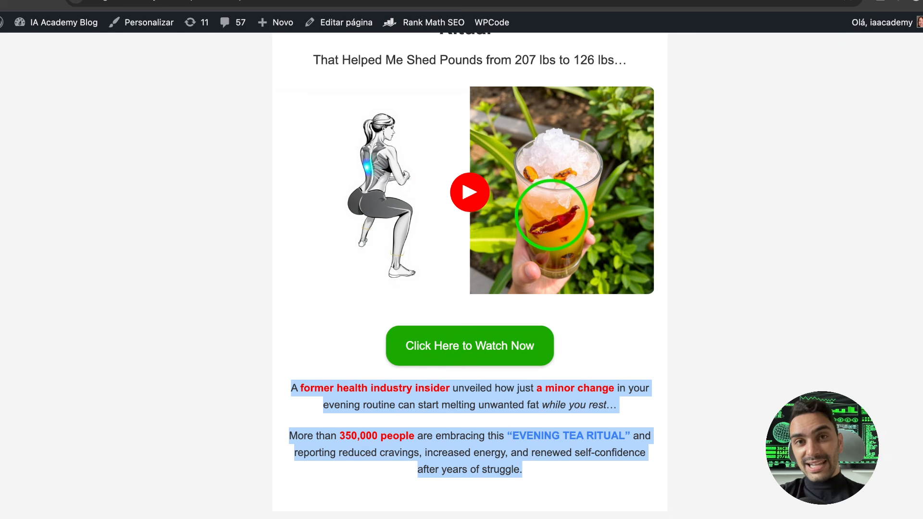
View the published landing page from its headline, clear the text highlight, and return to the CriaLP node
scroll(479, 179, "up", 2)
left_click(689, 130)
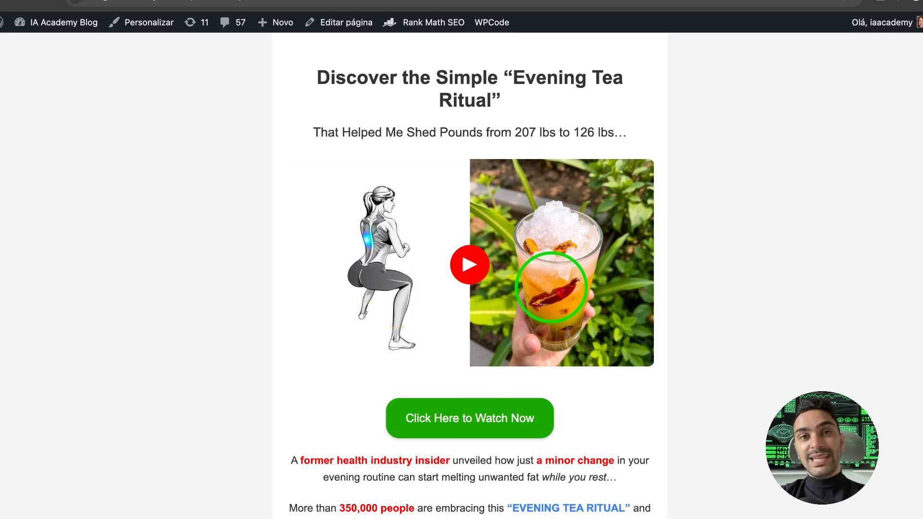
left_click(344, 1)
Highlight the template body parameter of the CriaLP node and inspect its blank-slate-template.php value
scroll(419, 244, "down", 15)
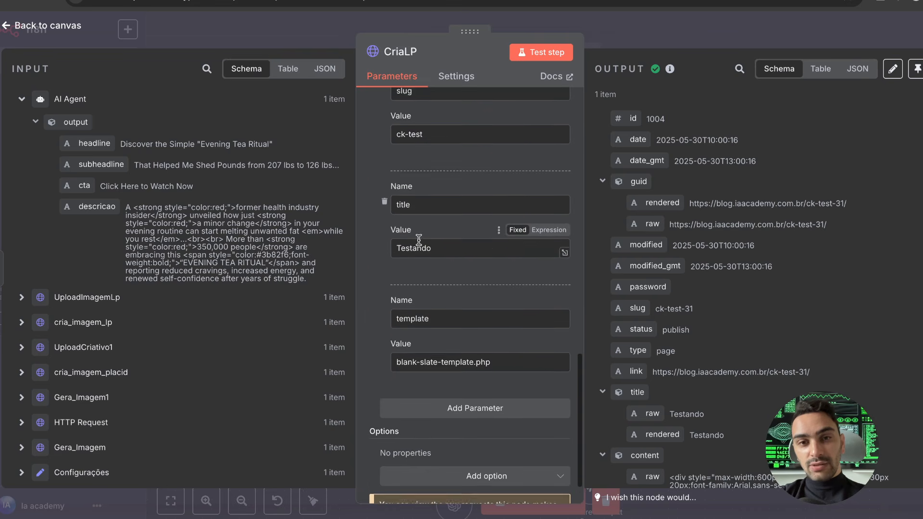
double_click(414, 304)
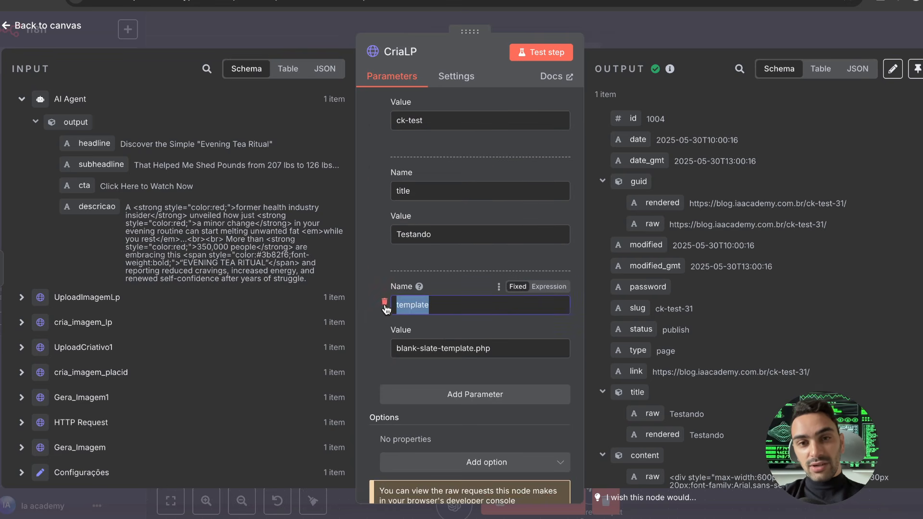
scroll(418, 307, "down", 1)
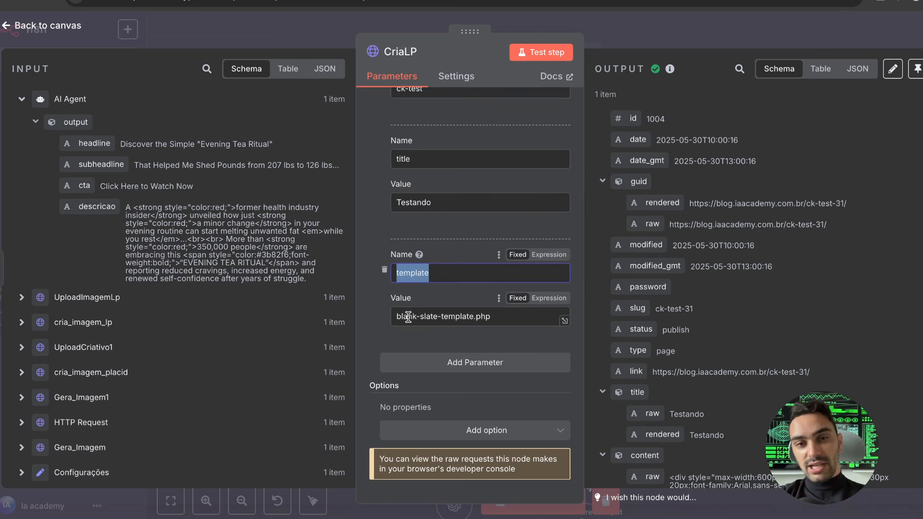
double_click(408, 317)
left_click(428, 319)
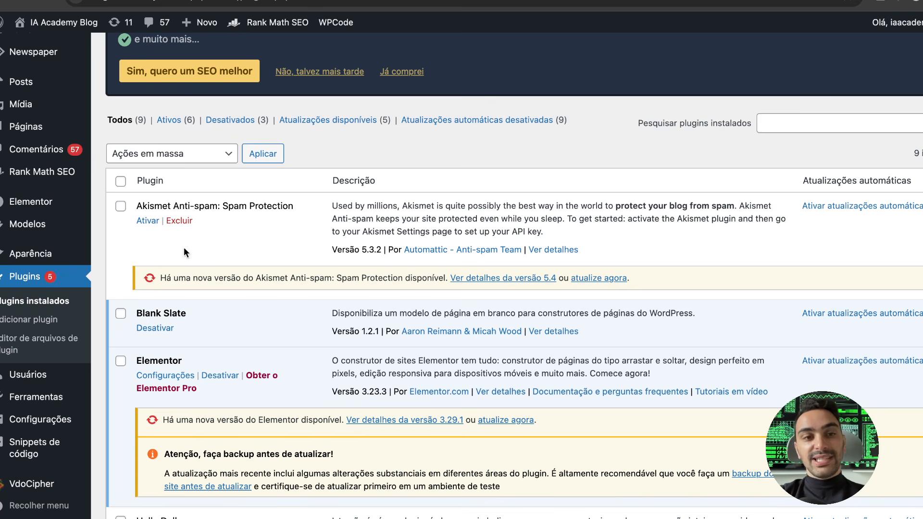
Highlight Blank Slate among the installed WordPress plugins, and load that plugin in the plugin file editor
left_click_drag(136, 313, 168, 313)
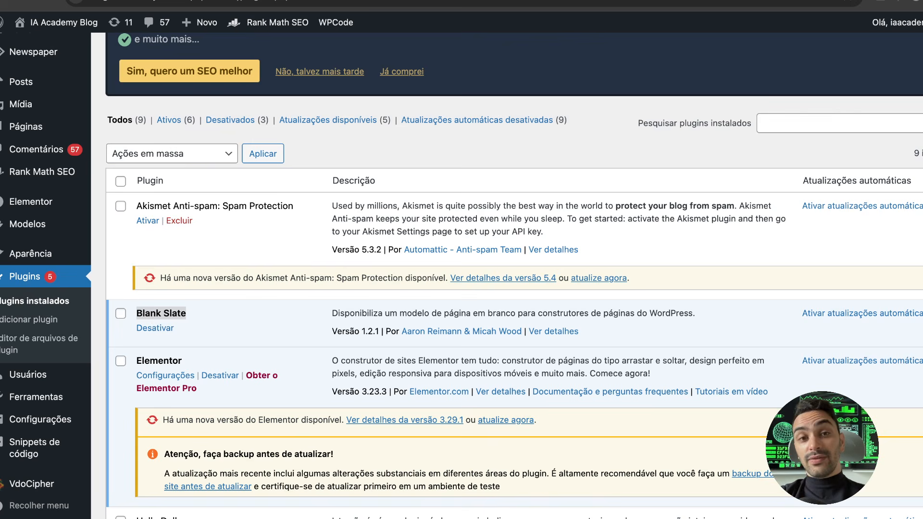
key("super+Tab")
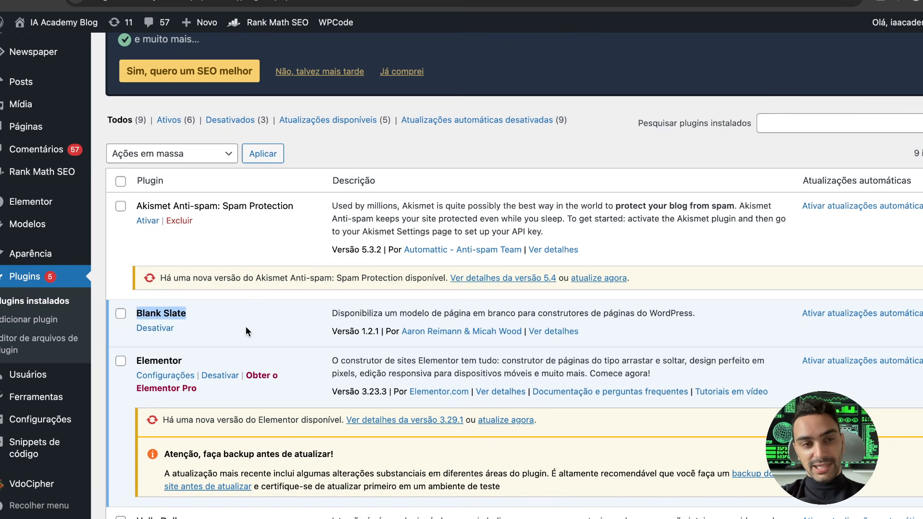
left_click(10, 355)
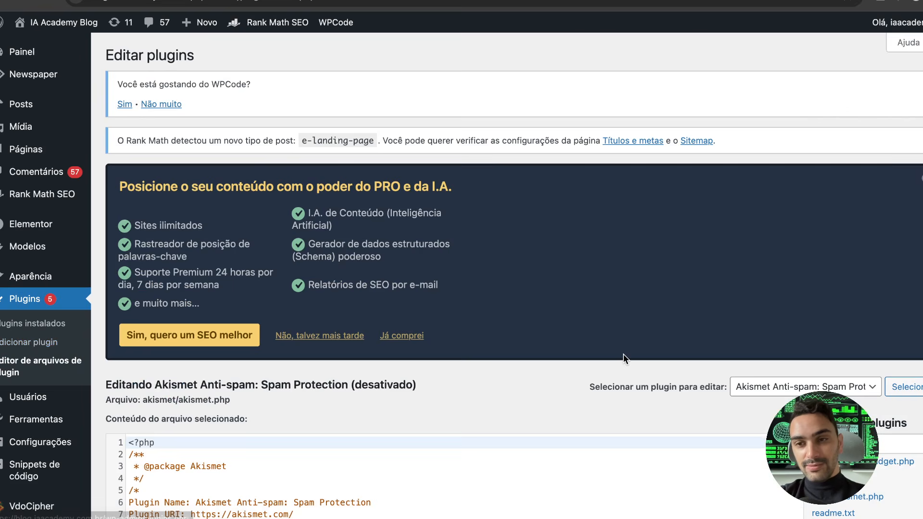
scroll(623, 354, "down", 3)
left_click(826, 270)
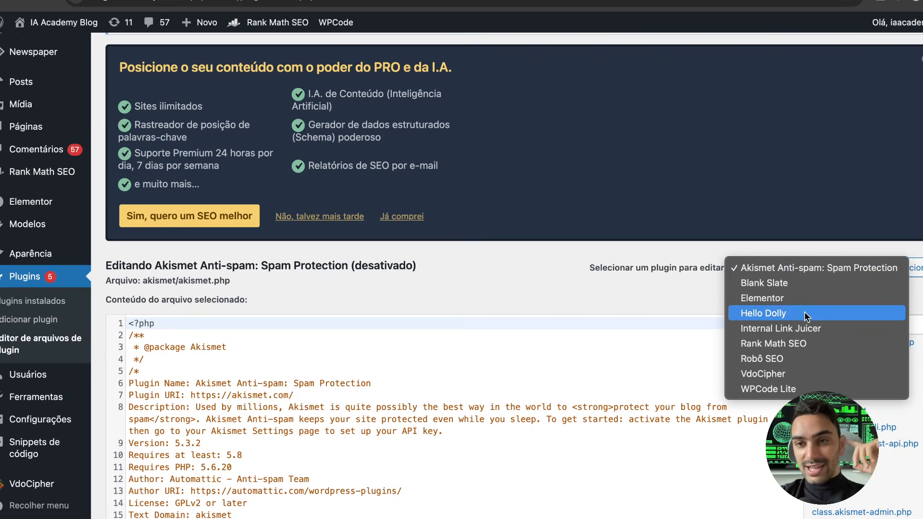
left_click(754, 285)
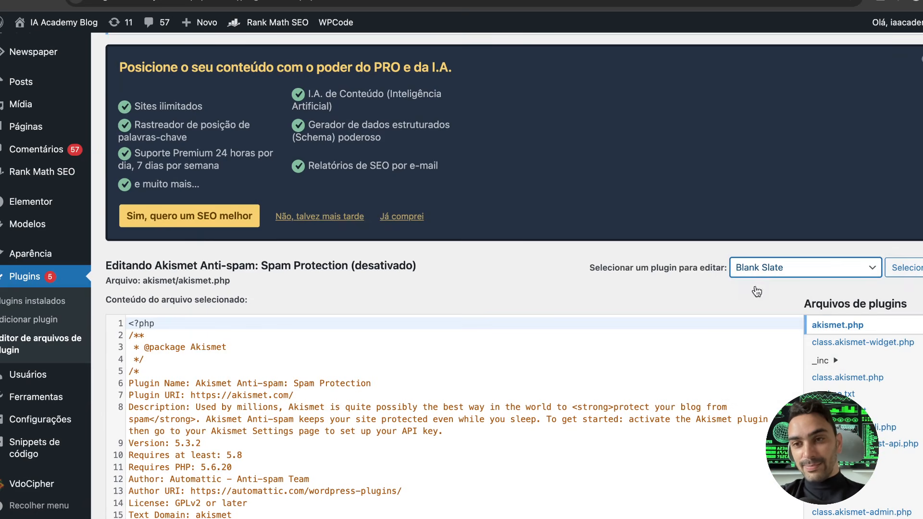
left_click(918, 262)
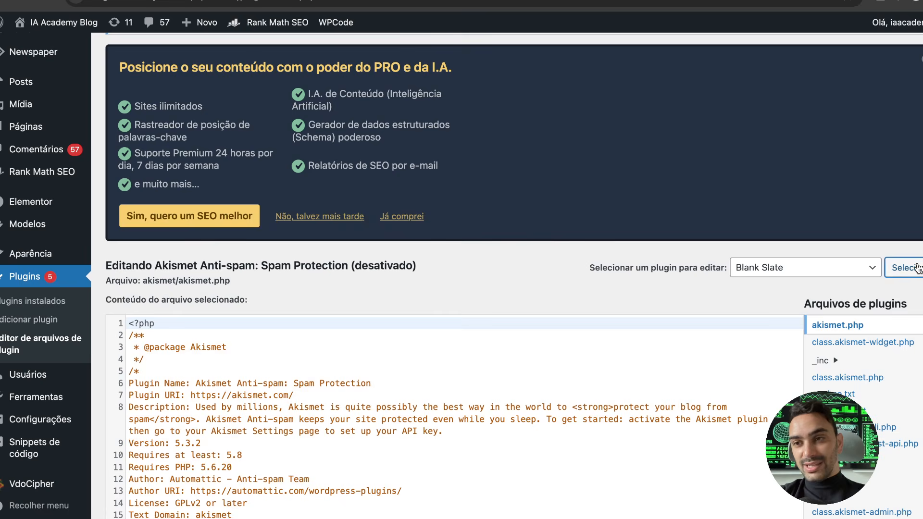
Expand the templates folder of the Blank Slate plugin and view blank-slate-template.php
scroll(754, 405, "down", 1)
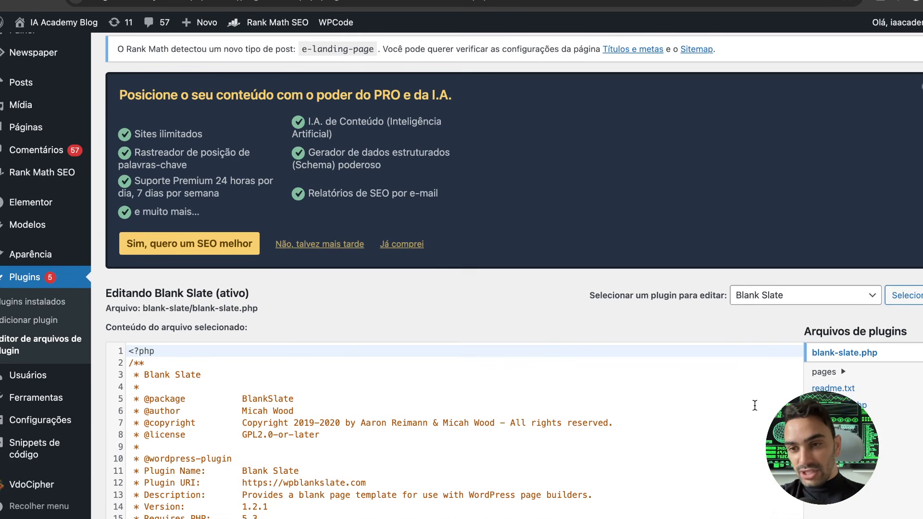
scroll(809, 377, "down", 3)
left_click(829, 374)
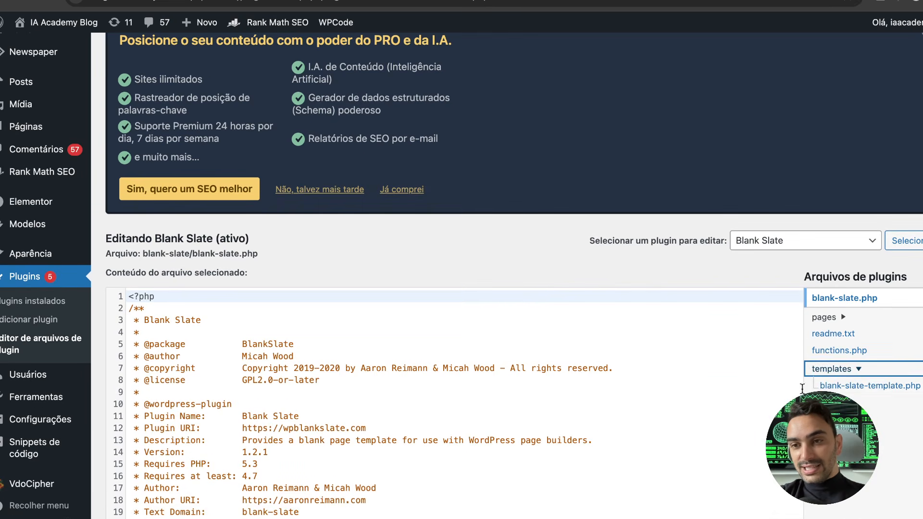
left_click(855, 385)
scroll(611, 383, "down", 3)
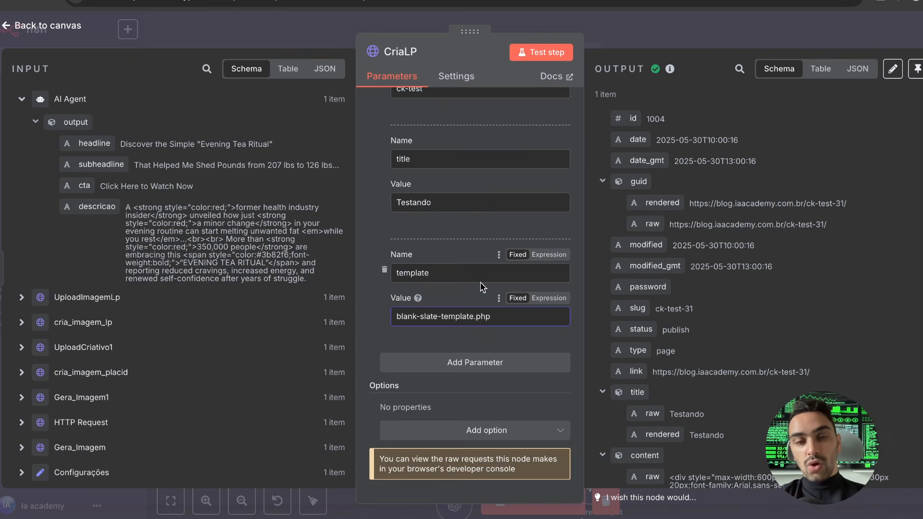
Back in the CriaLP node, highlight the slug parameter name and the title value Testando
scroll(481, 286, "up", 5)
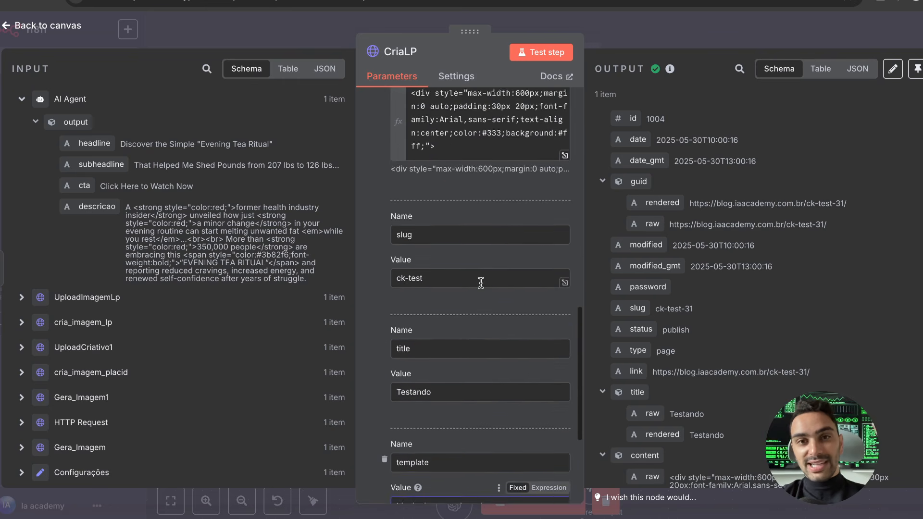
scroll(480, 282, "up", 4)
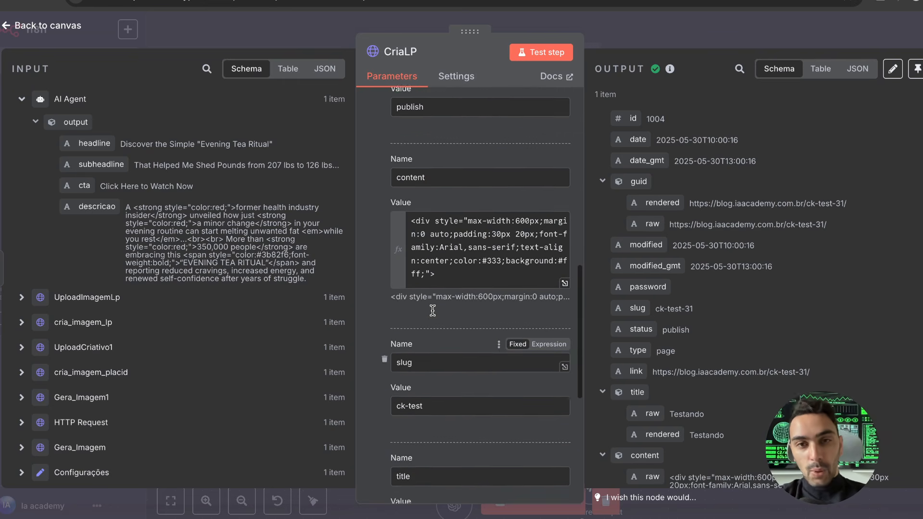
left_click_drag(427, 362, 395, 362)
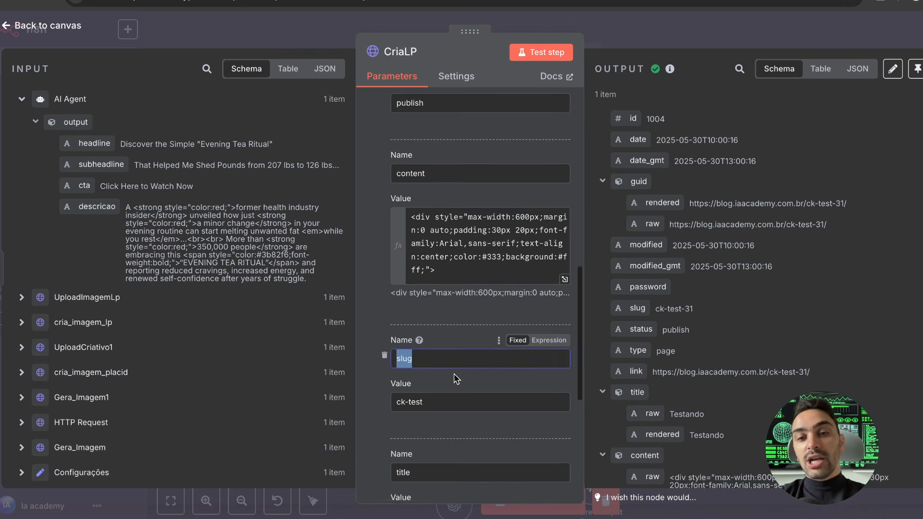
scroll(453, 373, "down", 2)
left_click_drag(431, 431, 412, 385)
scroll(439, 411, "up", 2)
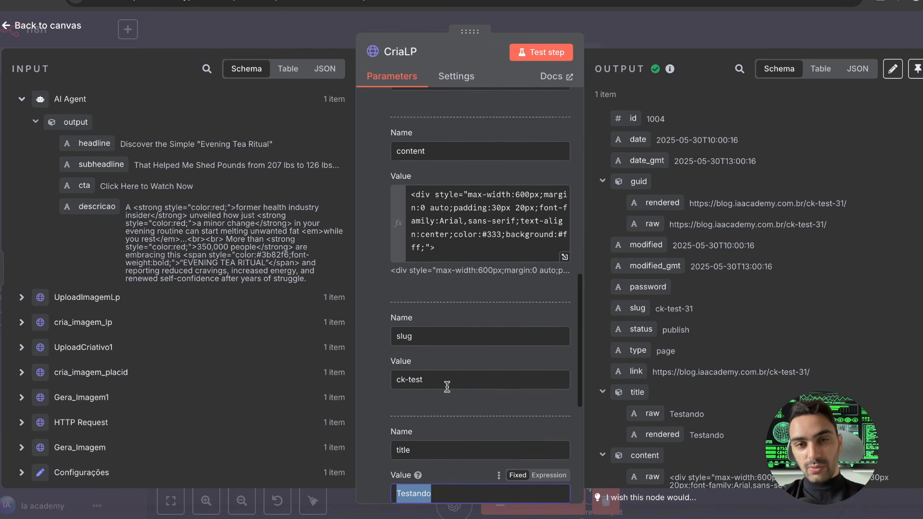
Highlight the rendered page link in the CriaLP output, view it in a browser tab, and return to the node
scroll(447, 386, "up", 7)
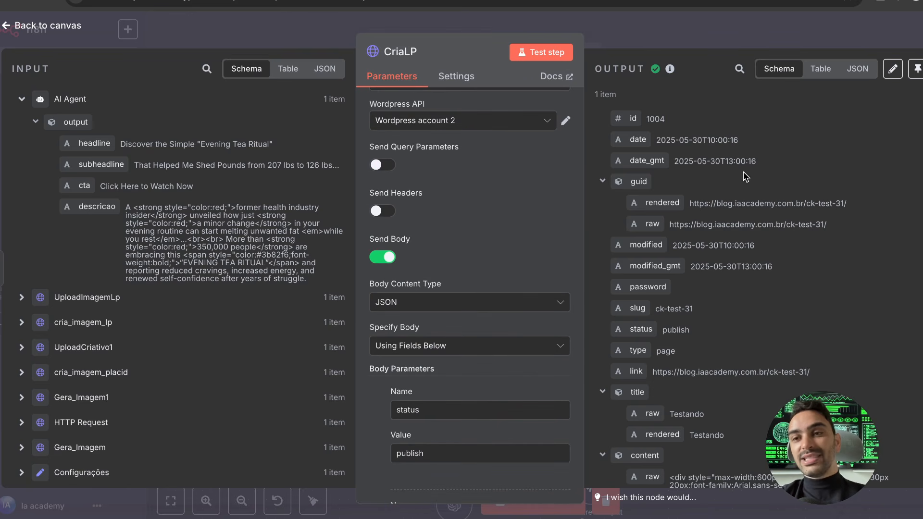
left_click_drag(692, 203, 844, 204)
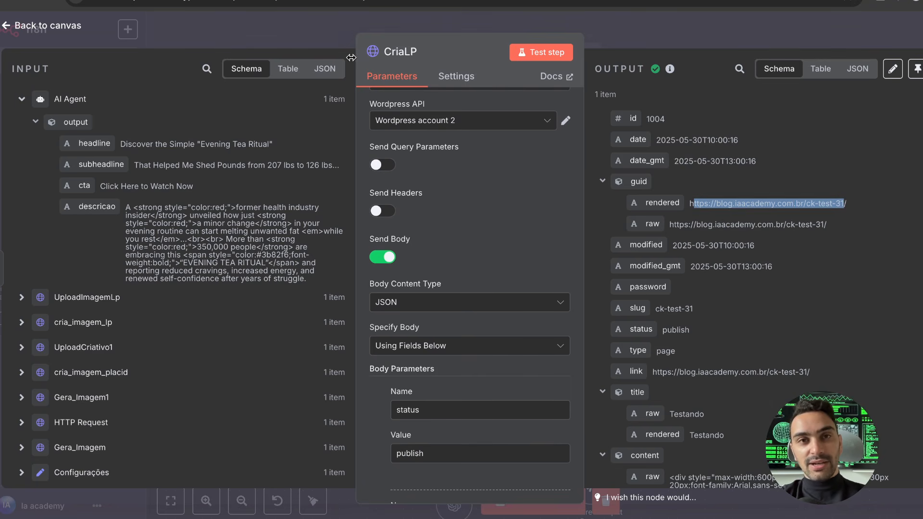
key("Return")
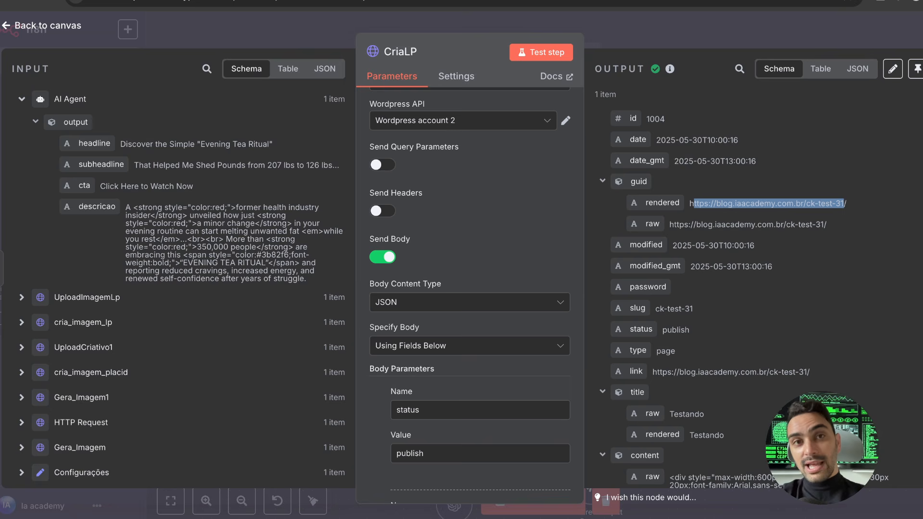
key("super+w")
left_click(789, 184)
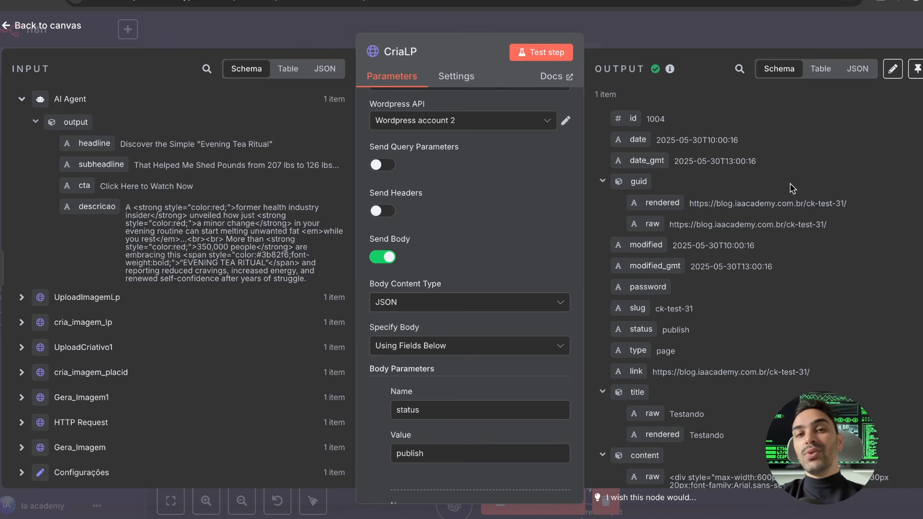
Open the content parameter's expression in the expanded editor and examine the landing page HTML down to the popup form
scroll(470, 319, "down", 8)
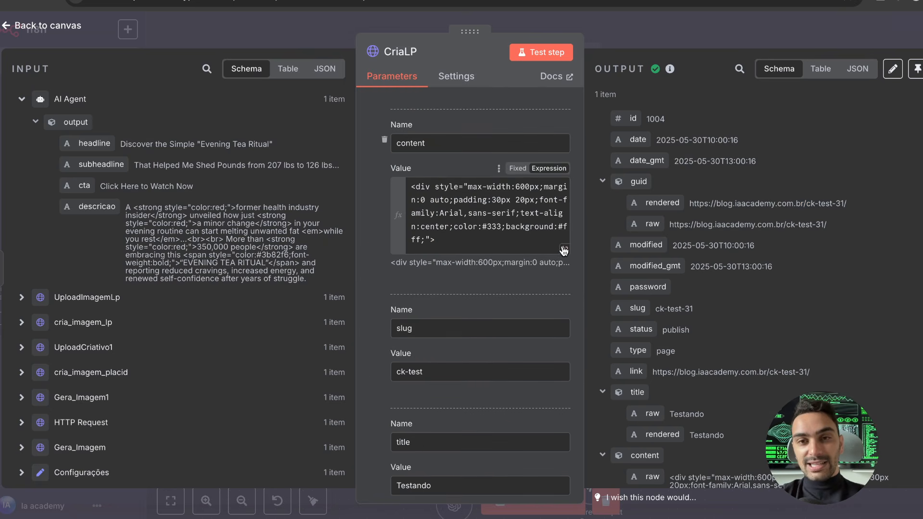
left_click(564, 250)
scroll(499, 317, "down", 3)
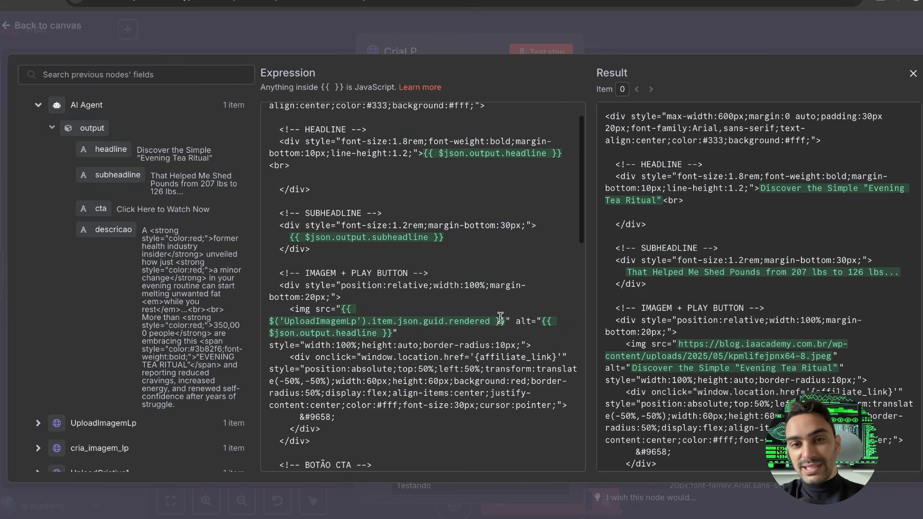
scroll(500, 317, "down", 10)
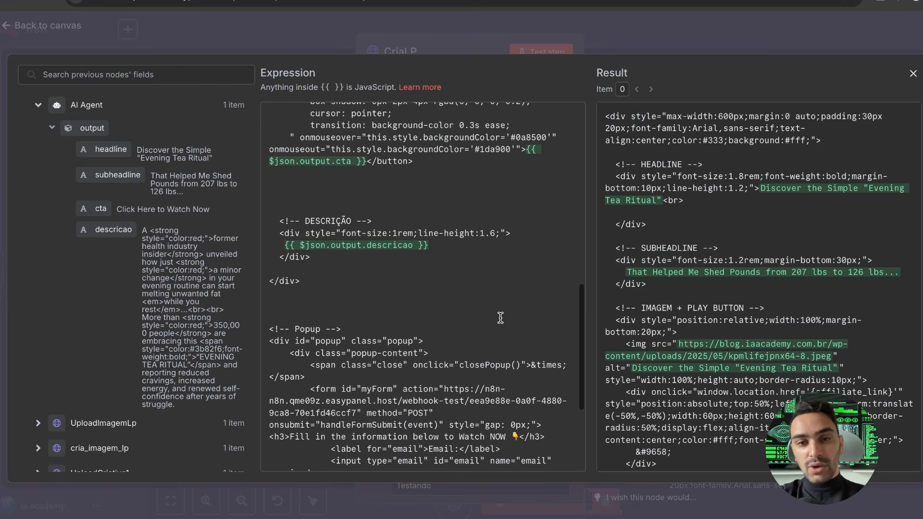
scroll(499, 317, "down", 5)
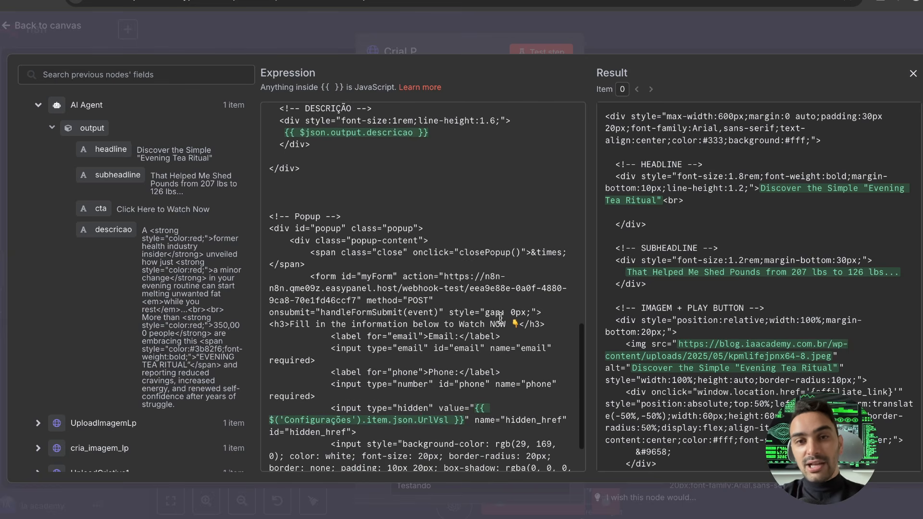
Highlight the webhook URL in the popup form's action attribute
scroll(500, 318, "down", 2)
left_click_drag(444, 218, 372, 242)
left_click_drag(444, 218, 355, 242)
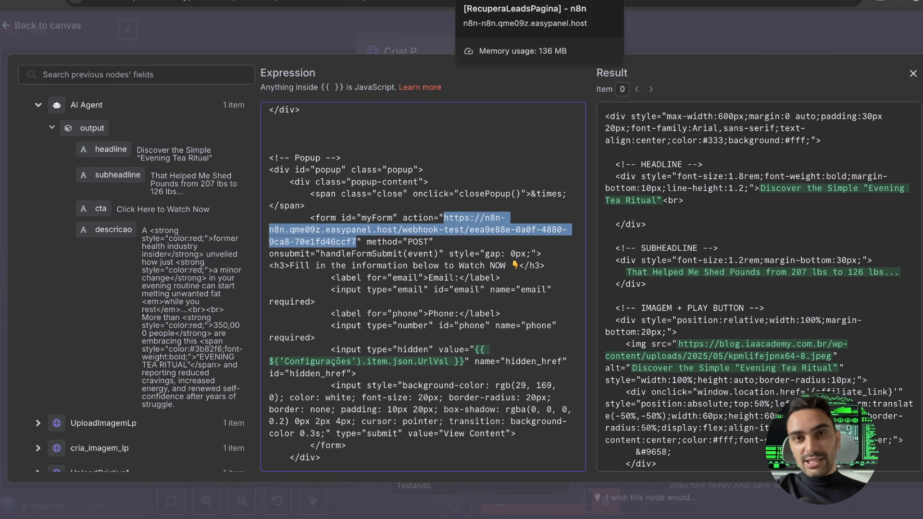
View the RecuperaLeadsPagina workflow, return to the content expression, and reselect the popup form's webhook URL
left_click(500, 0)
scroll(363, 220, "down", 3)
scroll(363, 220, "right", 2)
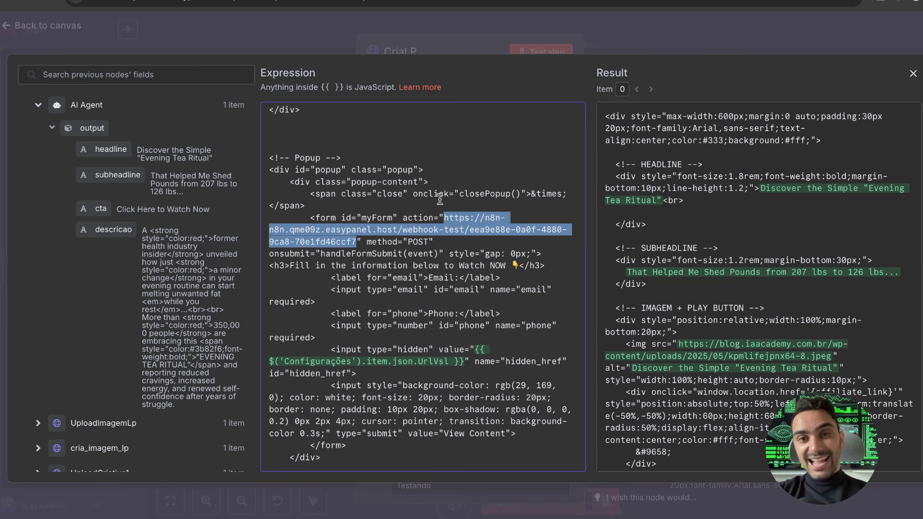
left_click(443, 216)
left_click_drag(444, 217, 356, 242)
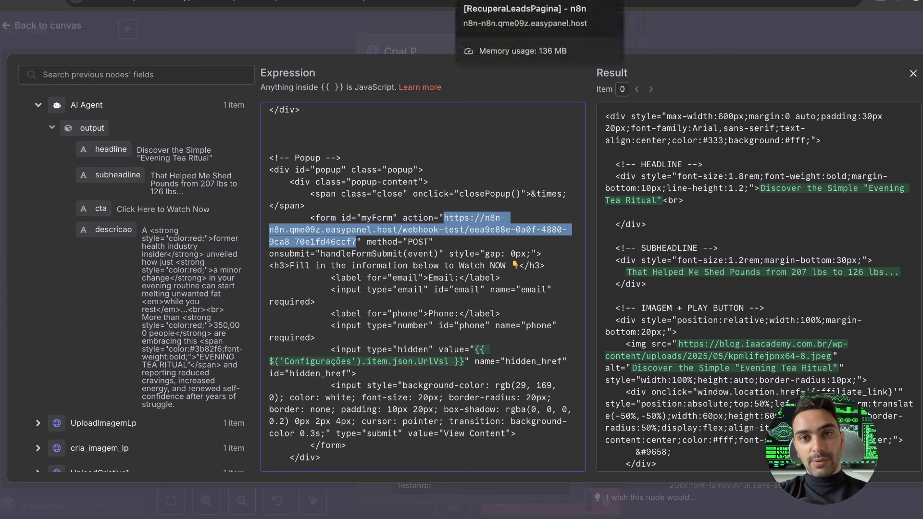
Compare the Webhook node's test URL in RecuperaLeadsPagina with the popup form's action URL, and open the popup on the landing page
left_click(528, 0)
double_click(109, 282)
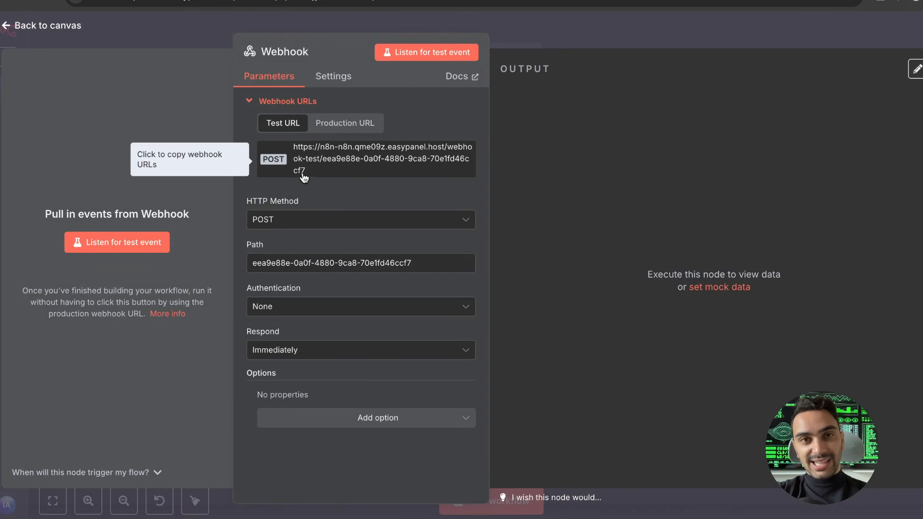
key("ctrl+Tab")
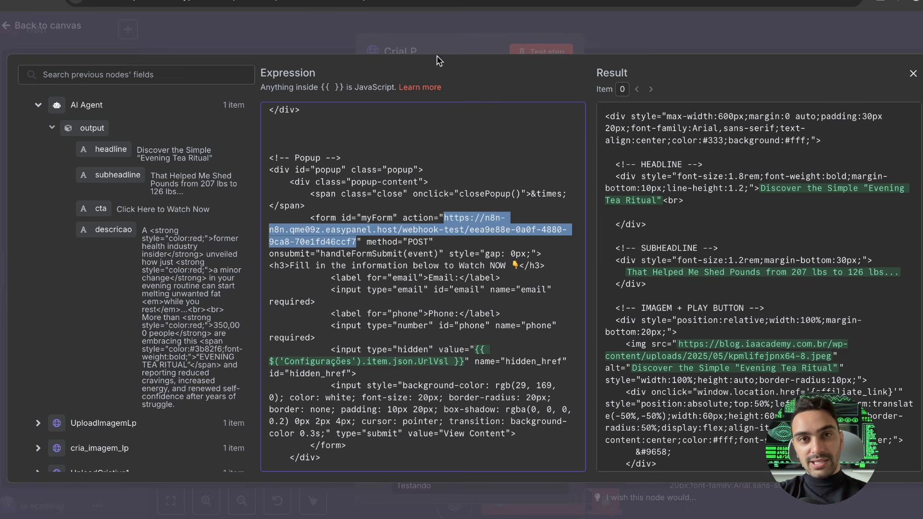
key("ctrl+Tab")
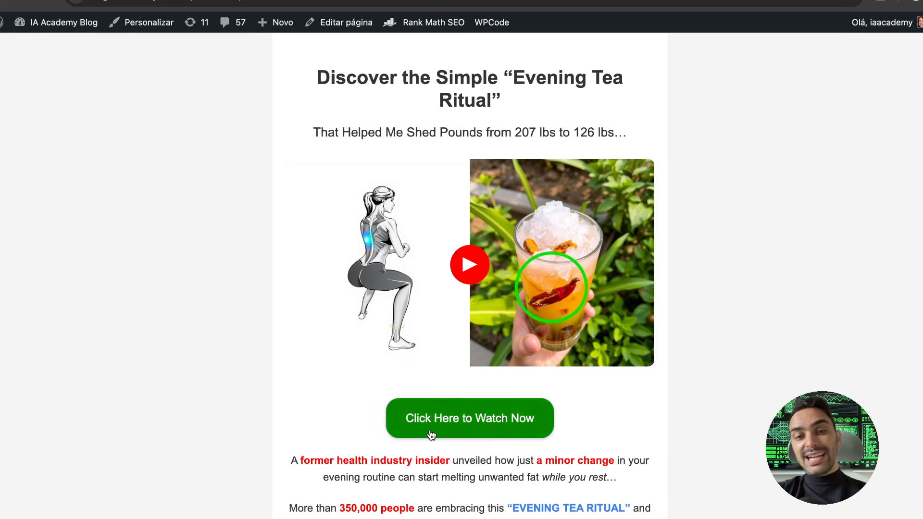
left_click(454, 403)
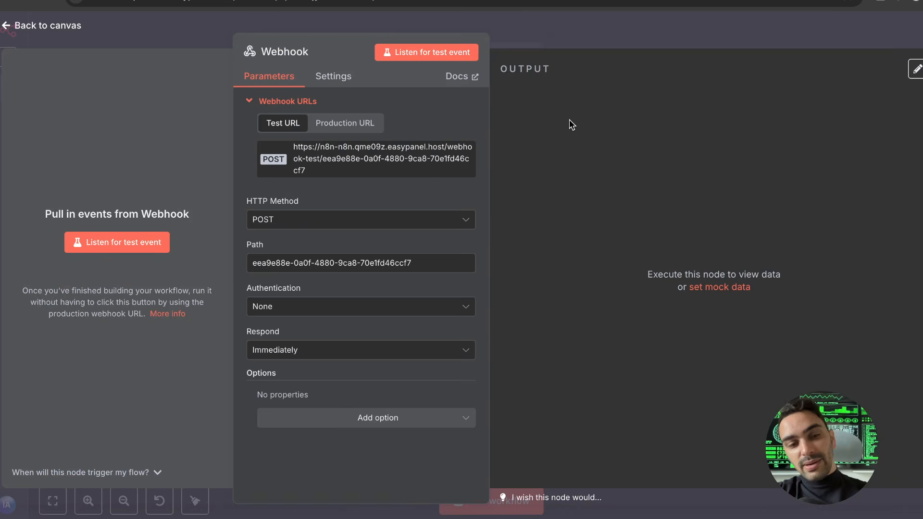
Reopen the Webhook node in RecuperaLeadsPagina, view its production URL, and return to the canvas
key("Escape")
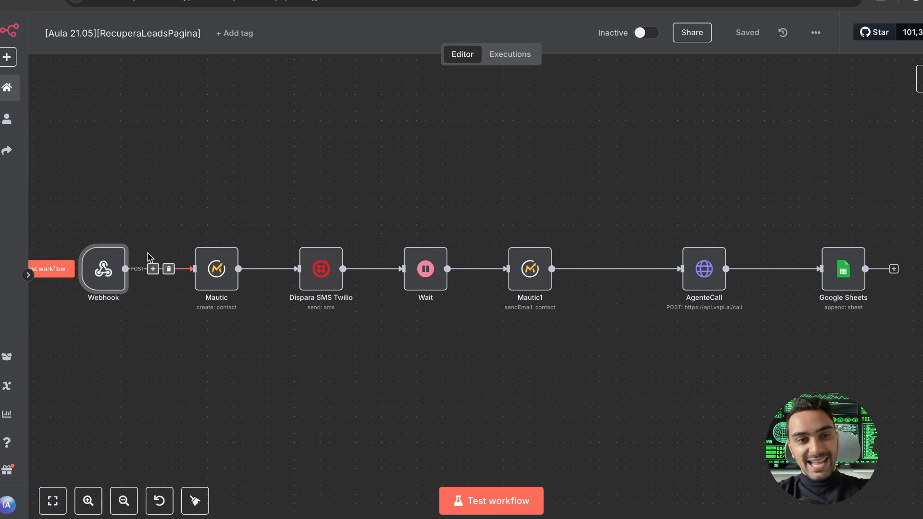
scroll(99, 206, "left", 2)
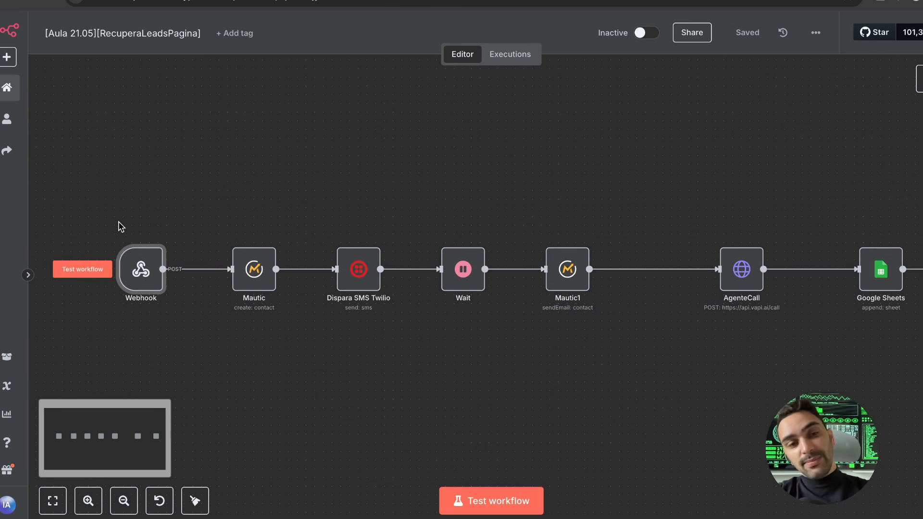
double_click(142, 267)
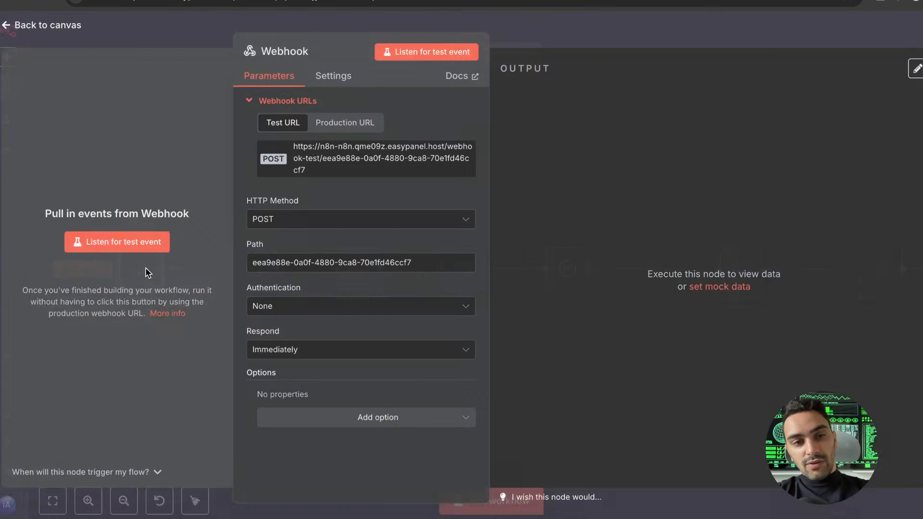
left_click(336, 125)
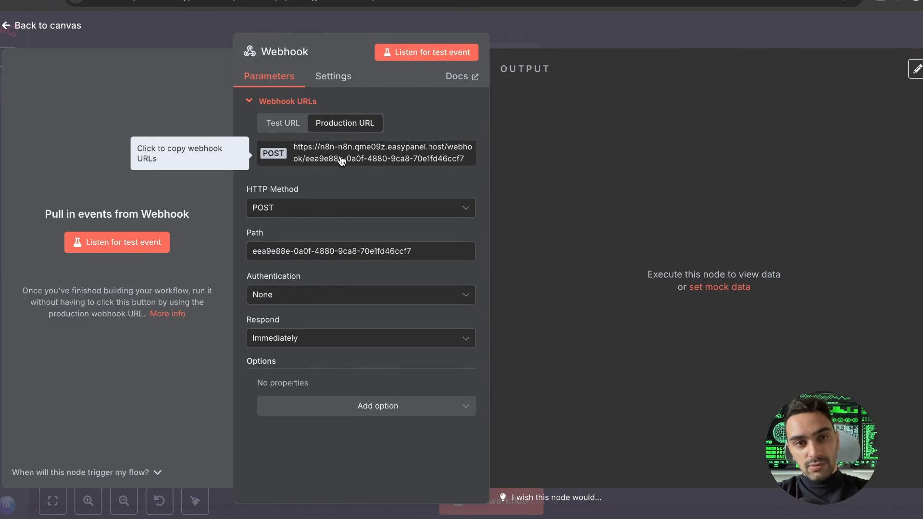
key("Escape")
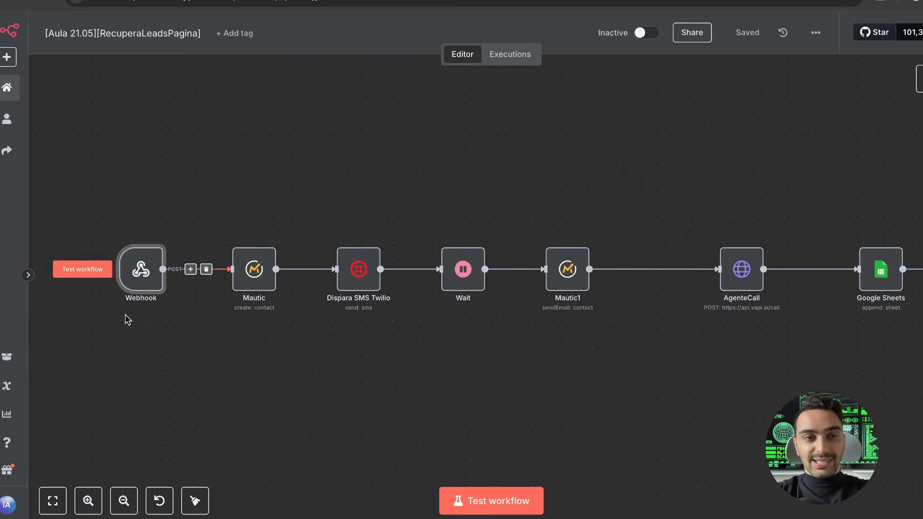
Start a test run of the RecuperaLeadsPagina workflow and submit the landing page's popup form to trigger it
left_click(86, 273)
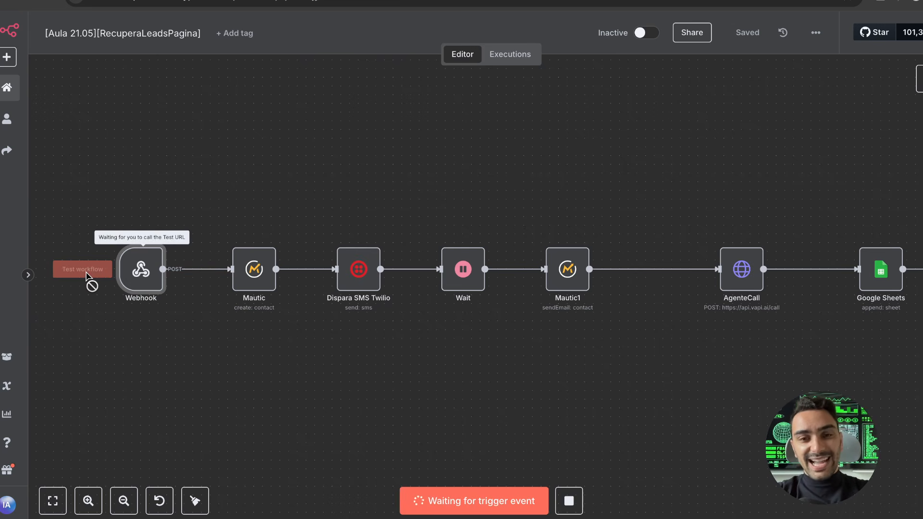
left_click(315, 0)
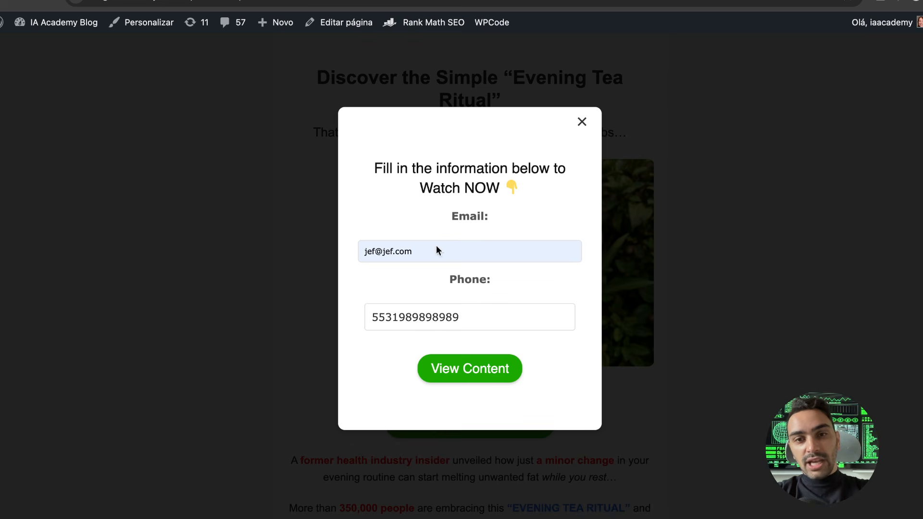
left_click(471, 373)
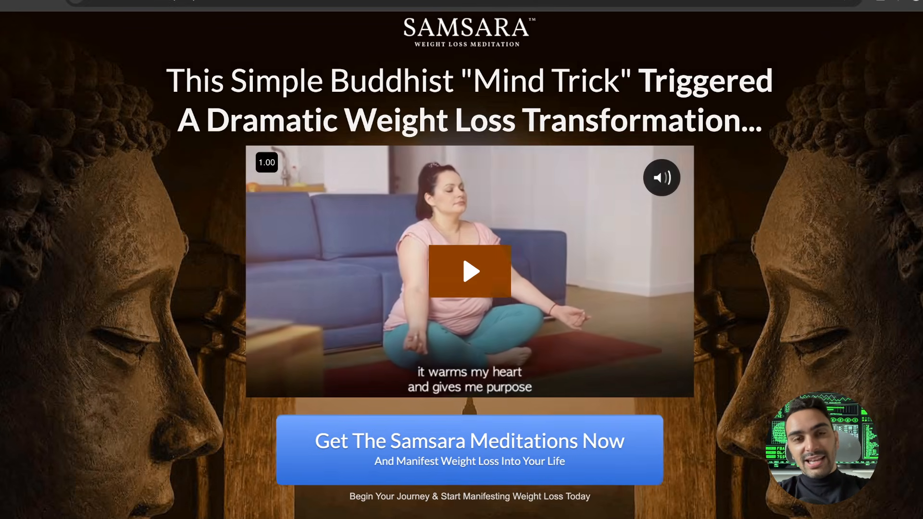
Return to the content expression, close the expanded editor, and leave the CriaLP node for the canvas
left_click(432, 2)
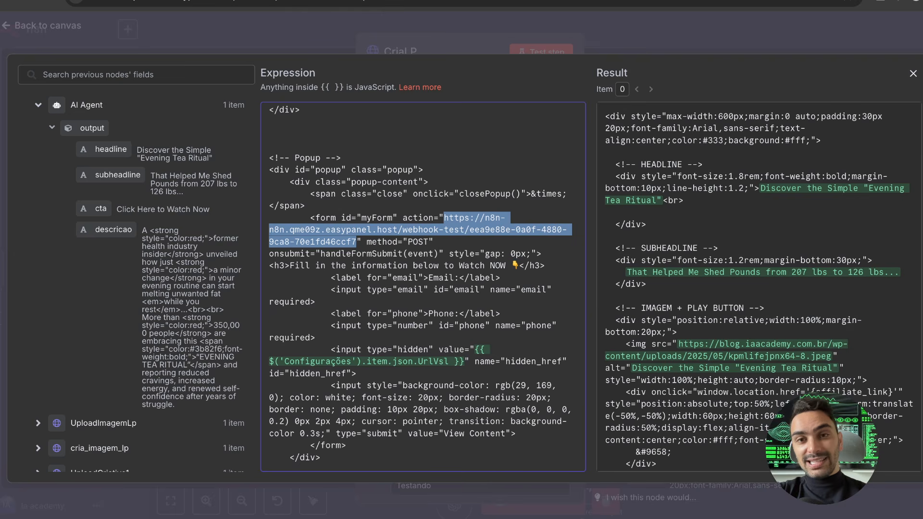
left_click(913, 73)
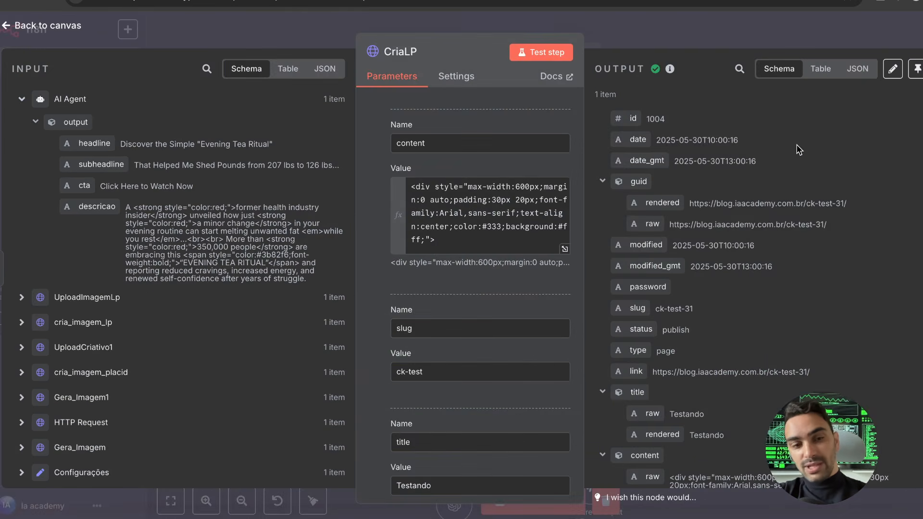
key("Escape")
scroll(567, 235, "left", 3)
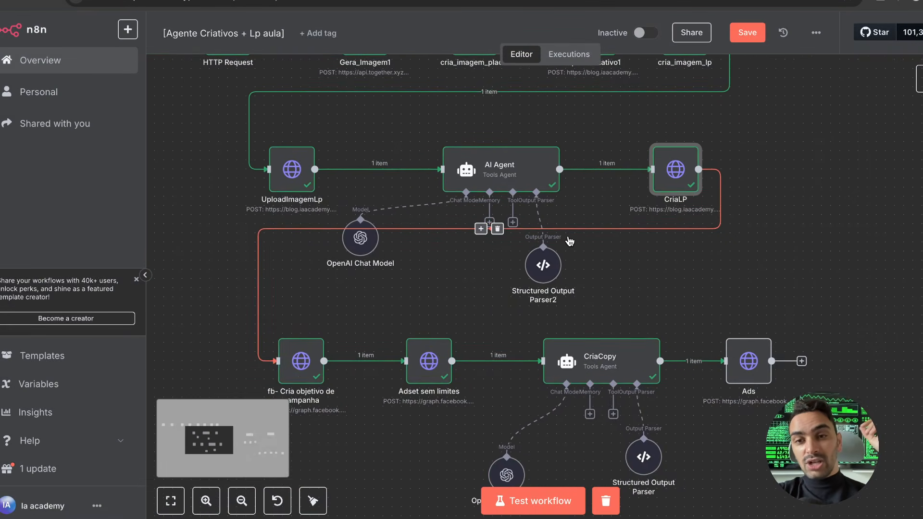
View the [Agente][ValidaLp] campaign in Meta Ads Manager and return to the campaign nodes of the n8n workflow
scroll(570, 242, "up", 3)
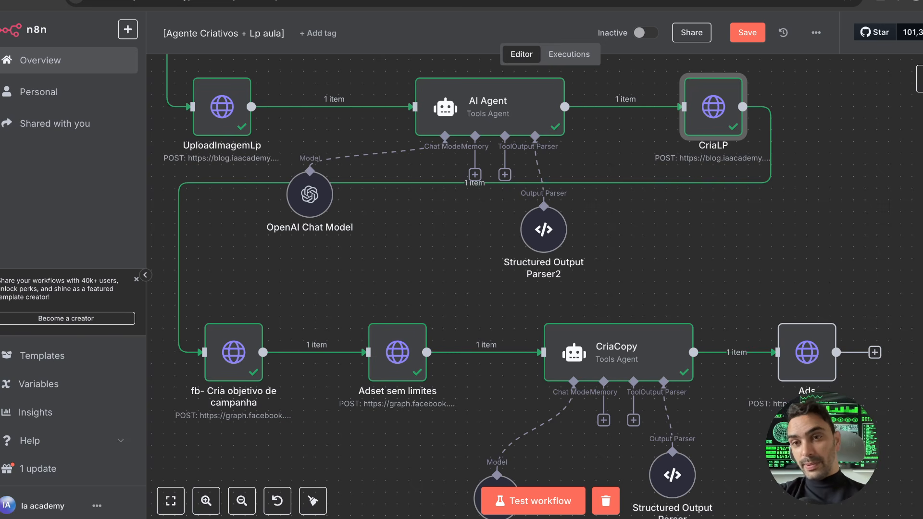
key("ctrl+Tab")
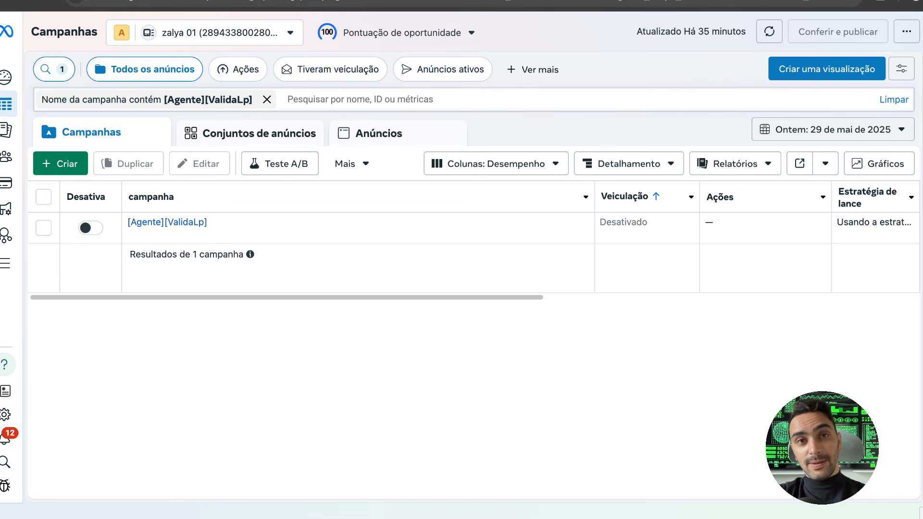
left_click(315, 0)
left_click_drag(628, 290, 679, 247)
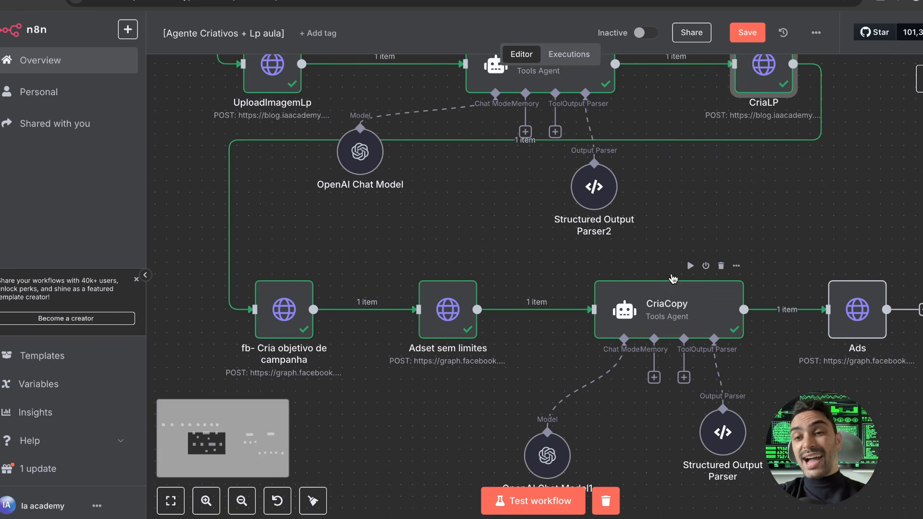
Open the CriaCopy node, highlight the generated Titulo text in its output, and return to the canvas
left_click(654, 297)
double_click(654, 296)
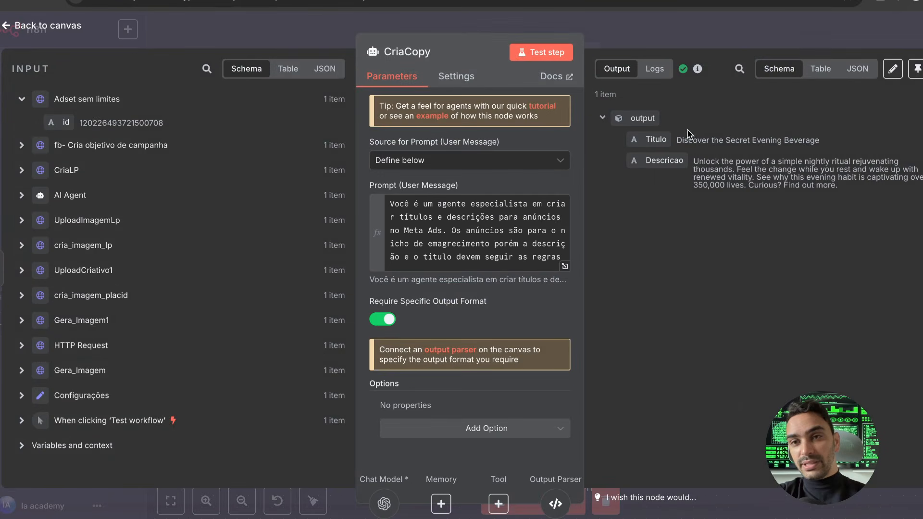
left_click_drag(681, 140, 819, 139)
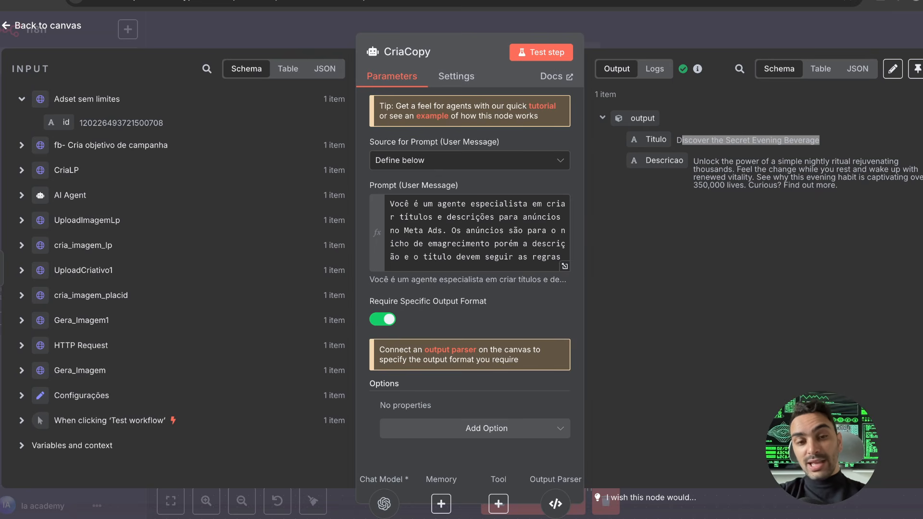
key("Escape")
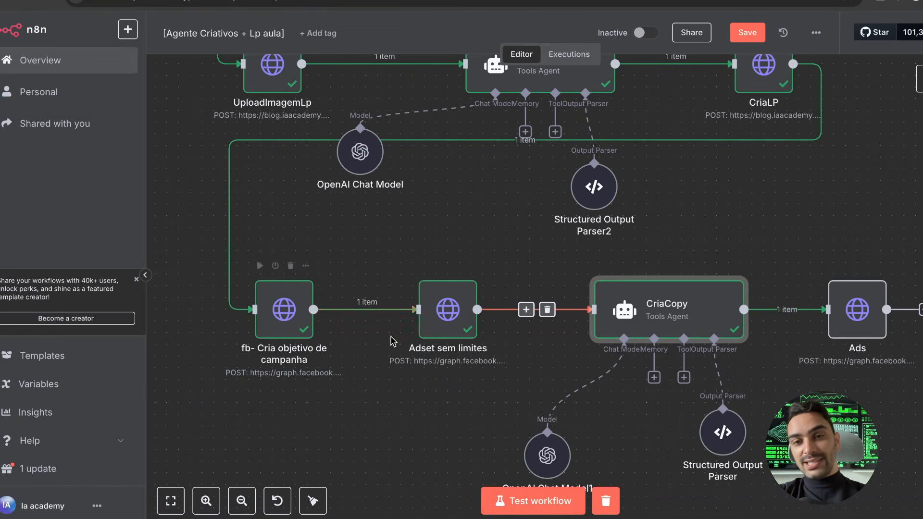
Open the cria_imagem_placid node, view the generated creative image in its output, and close the node
scroll(390, 340, "up", 10)
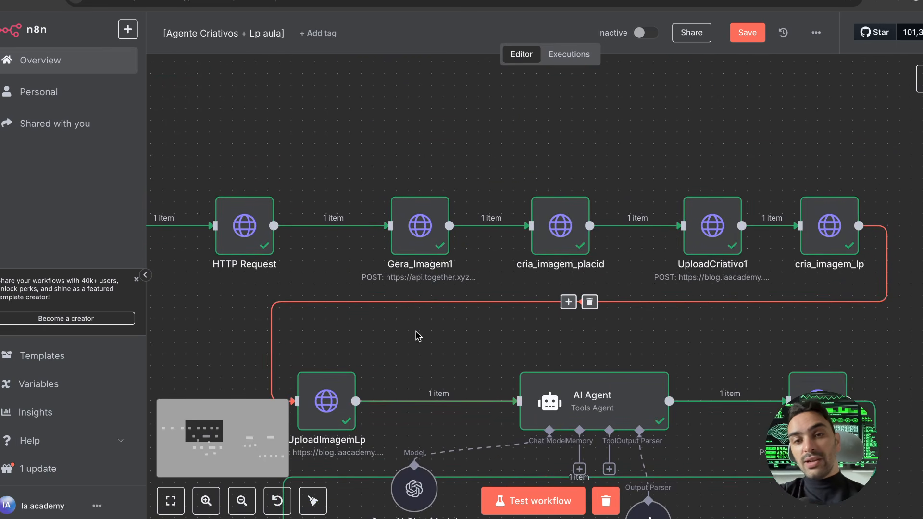
double_click(553, 236)
left_click(659, 331)
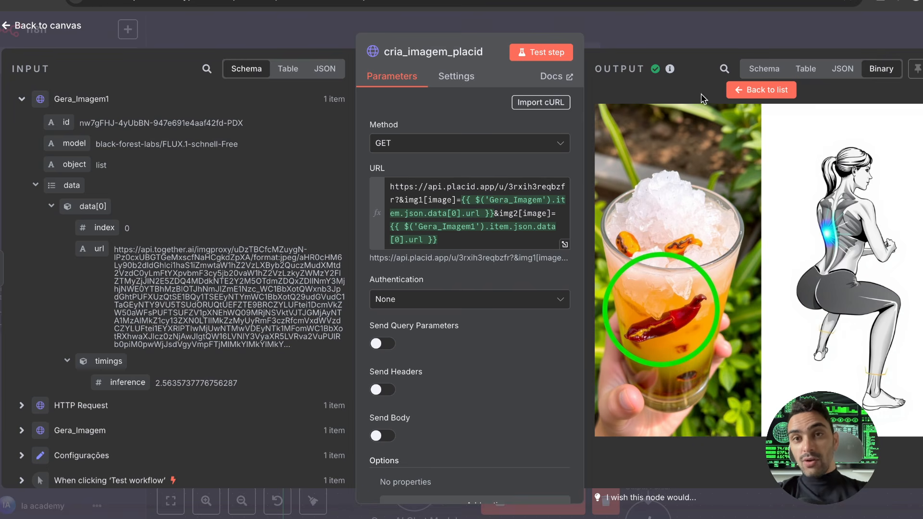
key("Escape")
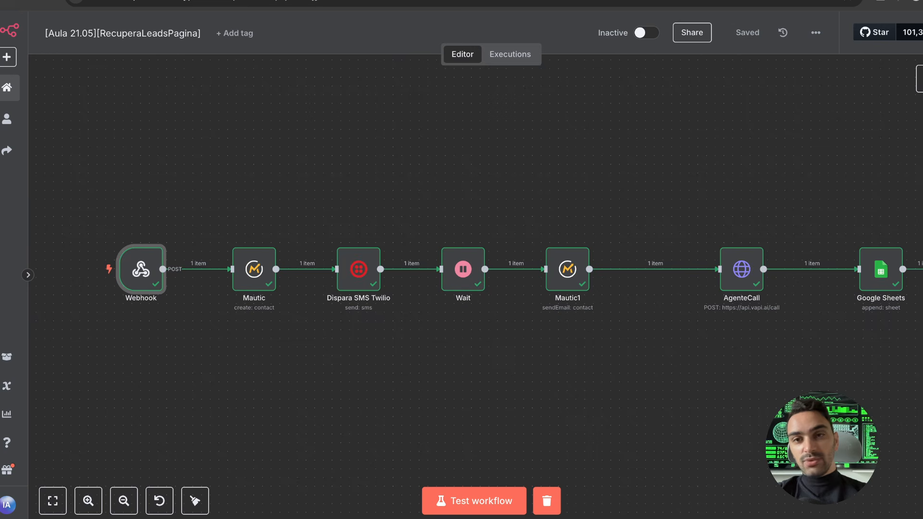
View the RecuperaLeadsPagina run, switch to Vapi, and examine the VAPI CLICK assistant's first message and system prompt with its example questions and answers
scroll(573, 194, "right", 3)
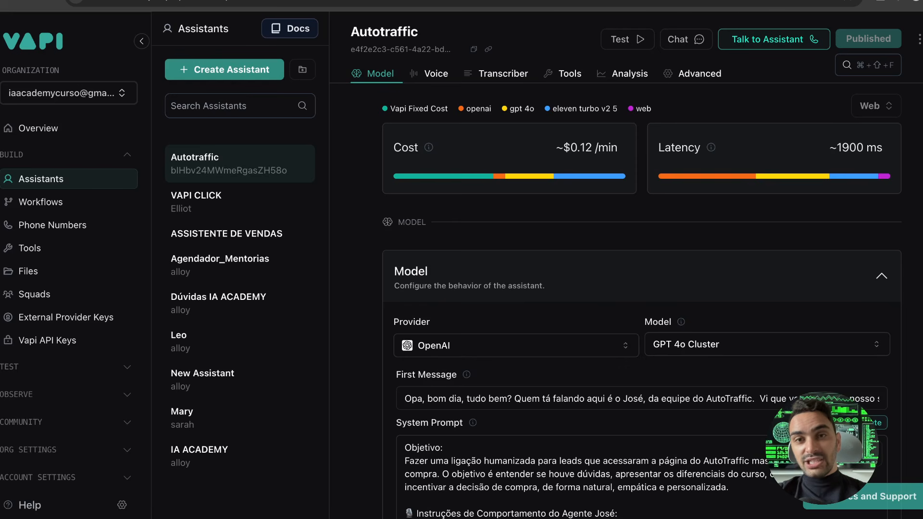
left_click(257, 211)
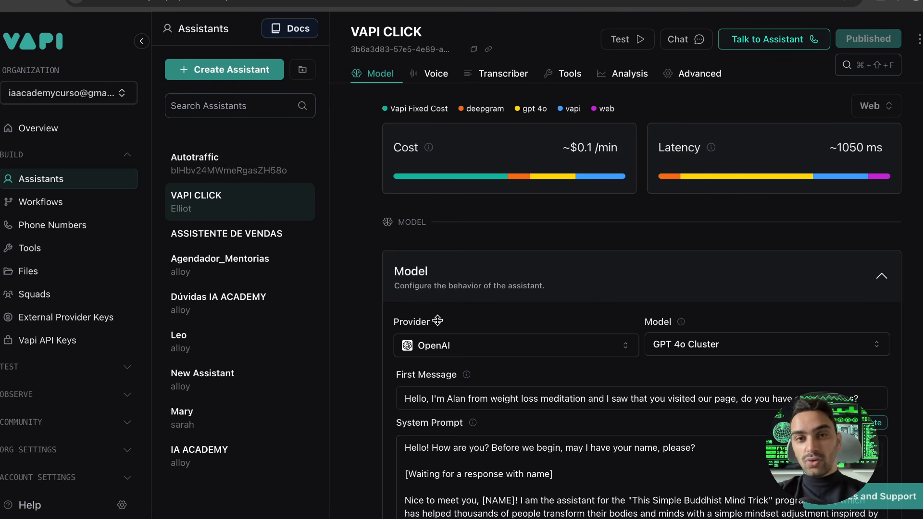
scroll(508, 353, "down", 3)
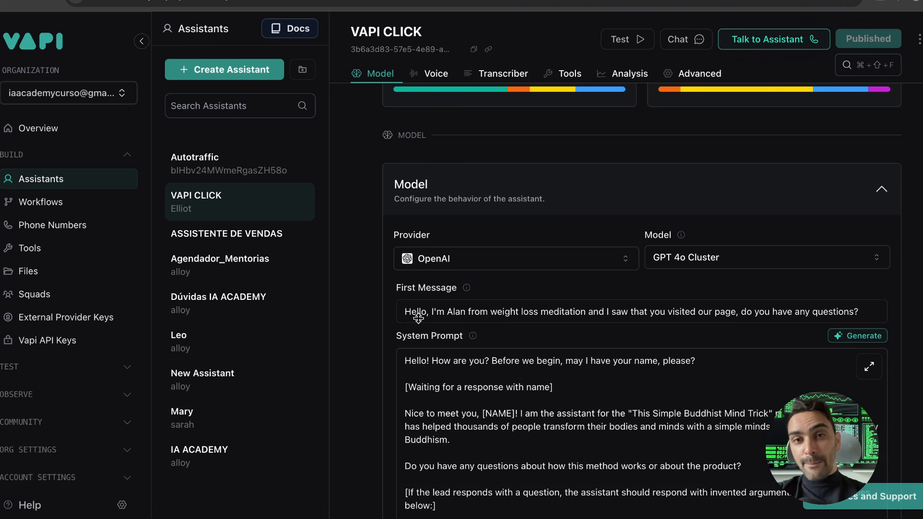
scroll(596, 380, "down", 2)
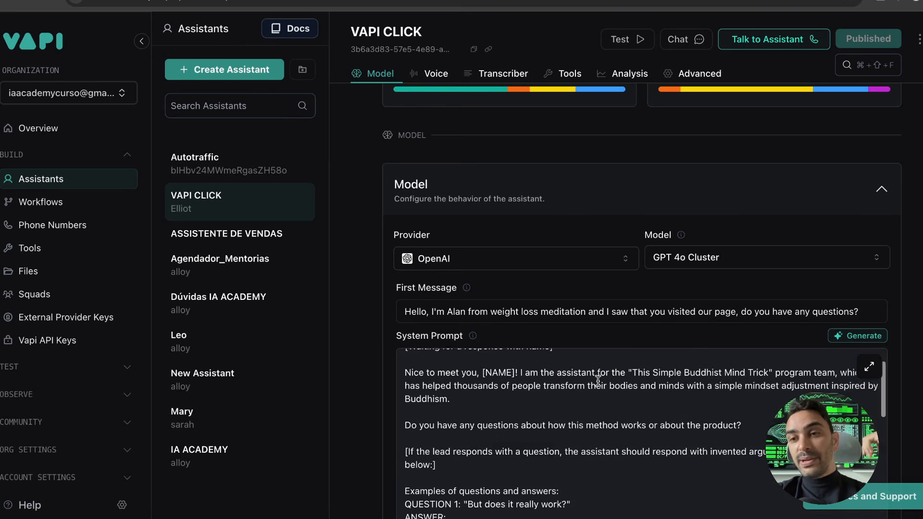
scroll(596, 380, "up", 2)
scroll(639, 274, "down", 3)
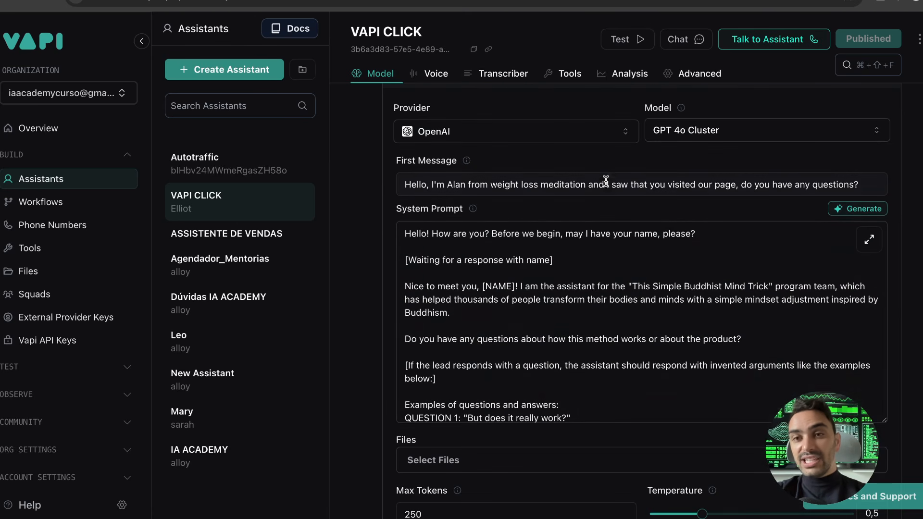
scroll(531, 285, "down", 5)
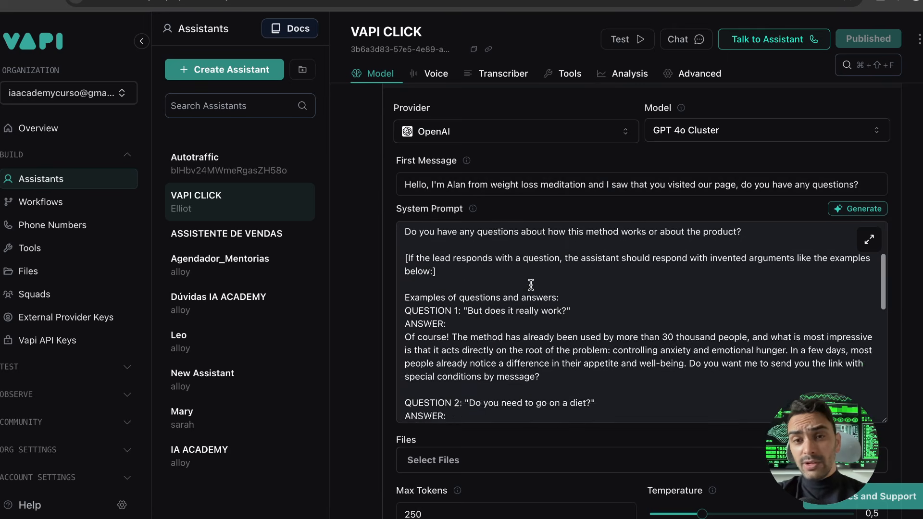
scroll(531, 285, "up", 5)
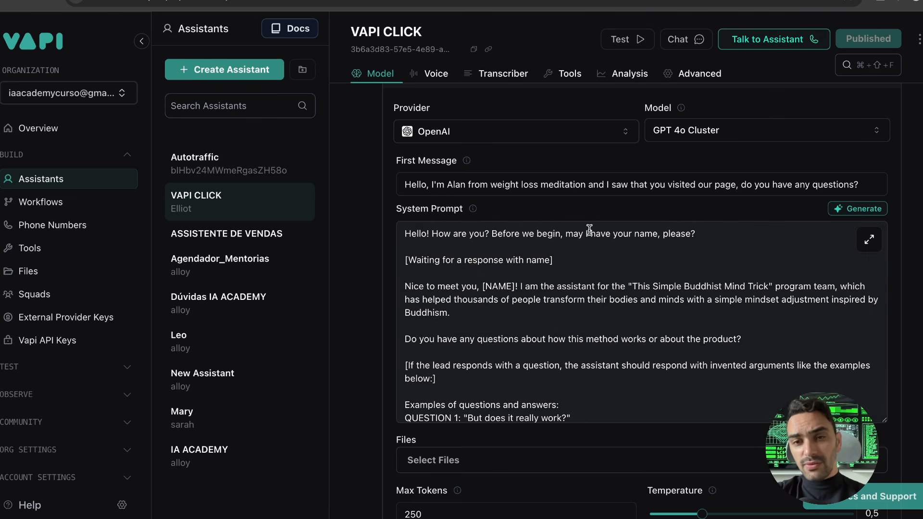
scroll(613, 314, "down", 5)
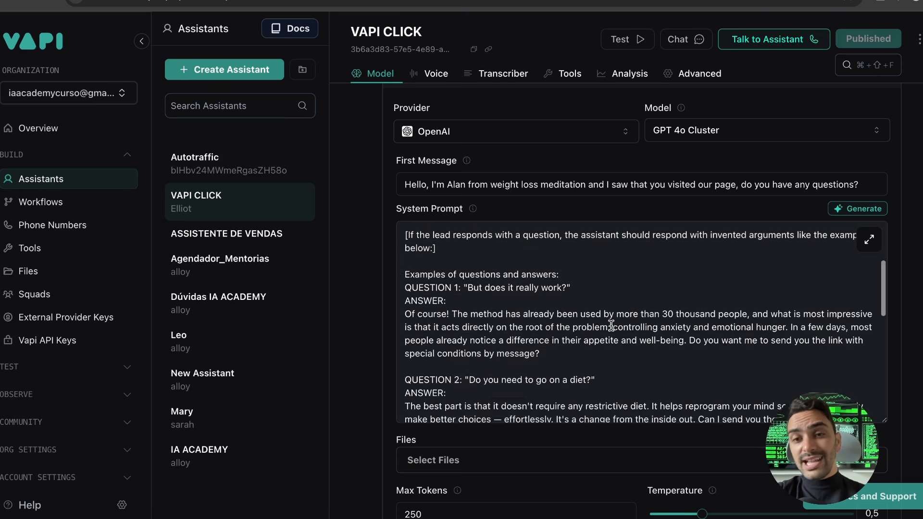
scroll(611, 325, "down", 5)
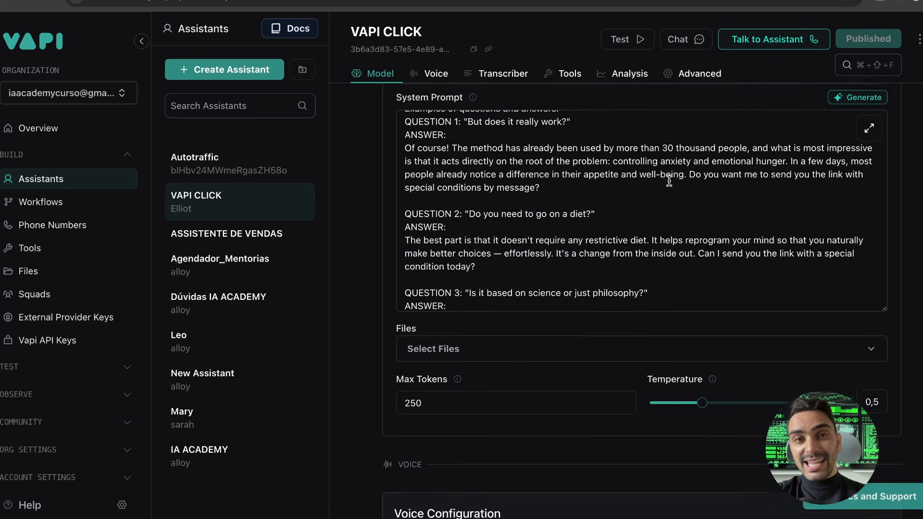
scroll(738, 295, "down", 3)
scroll(739, 295, "up", 3)
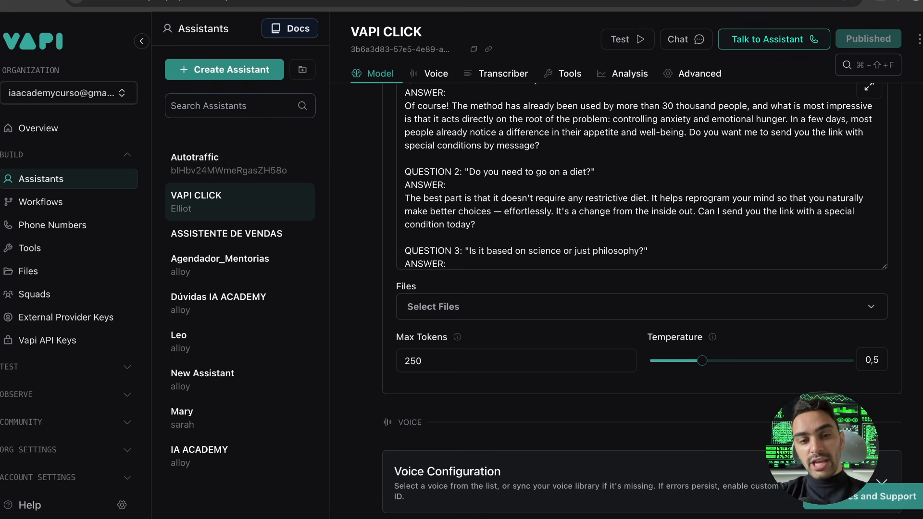
scroll(450, 235, "up", 2)
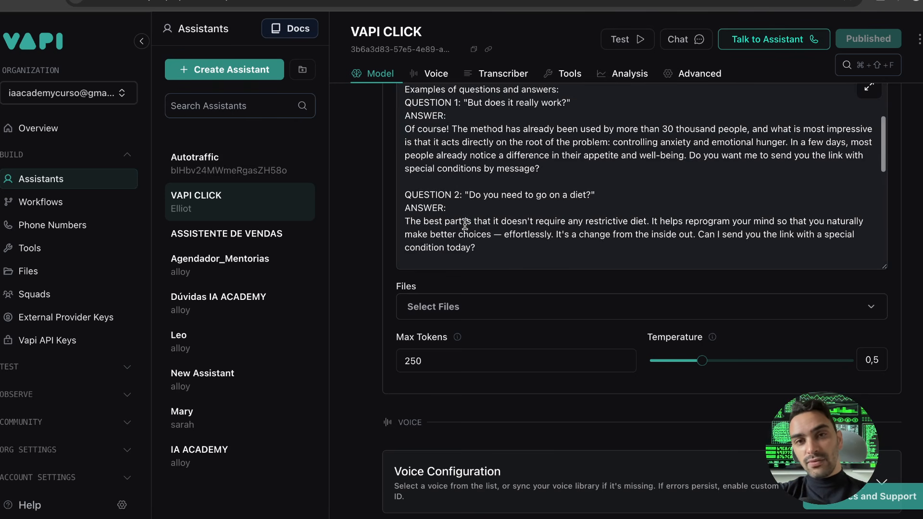
Open the VAPI CLICK assistant's voice configuration and view the list of available voice providers without changing the selection
left_click(436, 74)
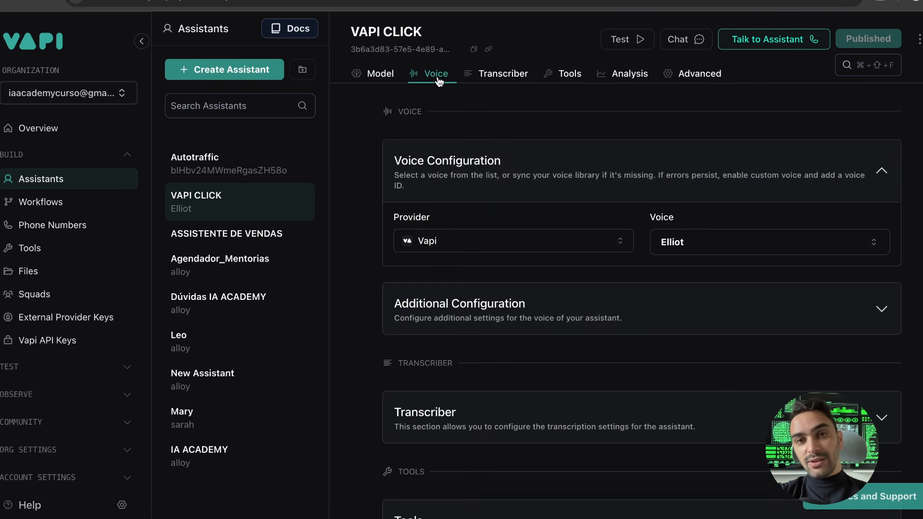
left_click(488, 243)
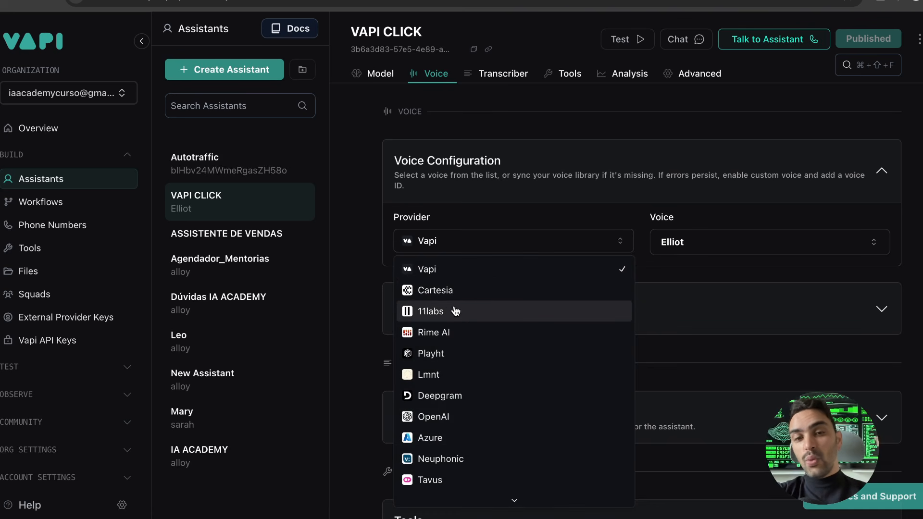
left_click(912, 263)
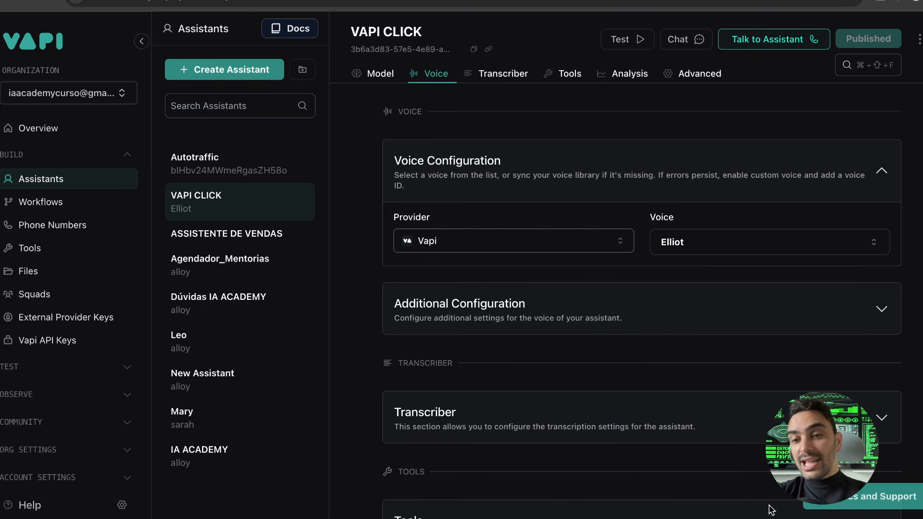
left_click(793, 461)
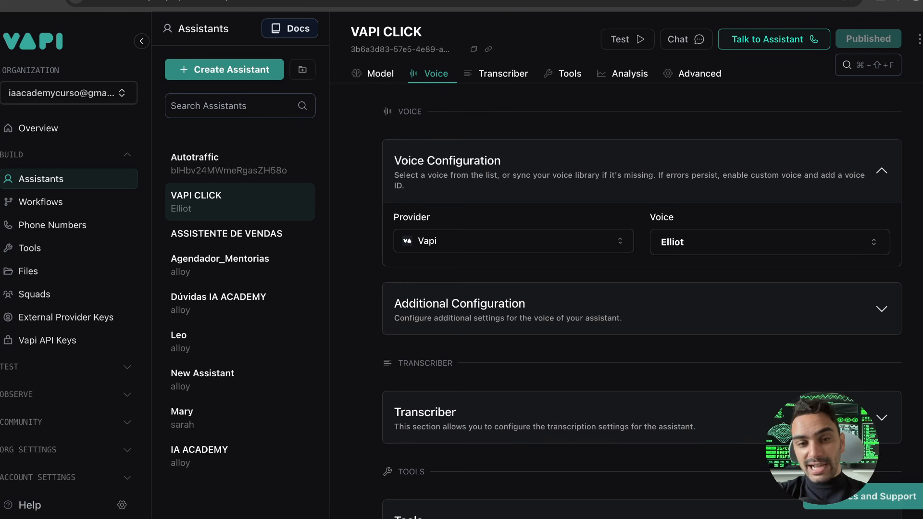
scroll(421, 263, "down", 1)
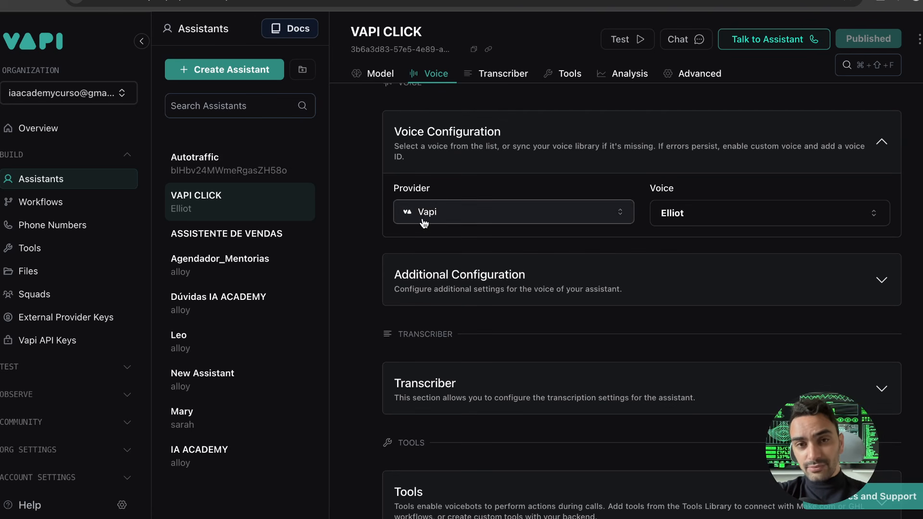
View the voices offered by the Vapi provider, close the list, and look over the remaining voice, transcriber and tools sections
left_click(426, 209)
left_click(754, 206)
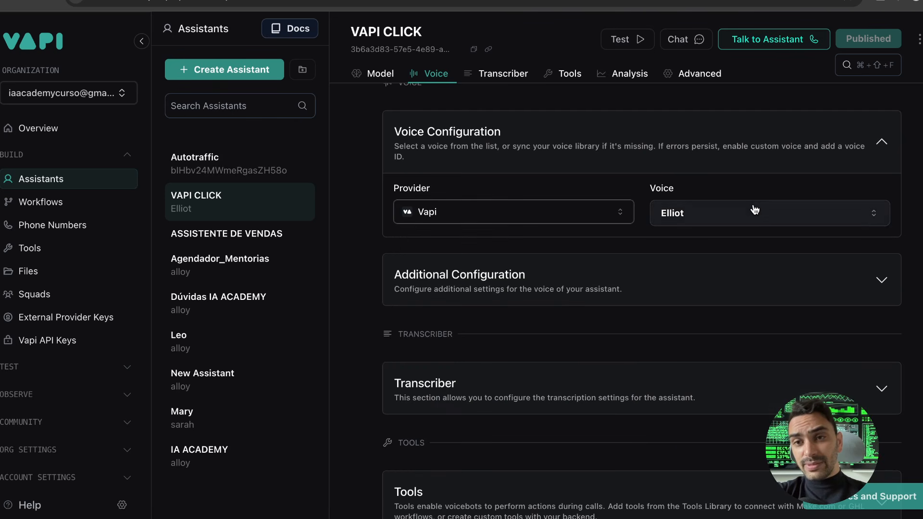
left_click(739, 211)
left_click(737, 209)
left_click(665, 211)
left_click(721, 210)
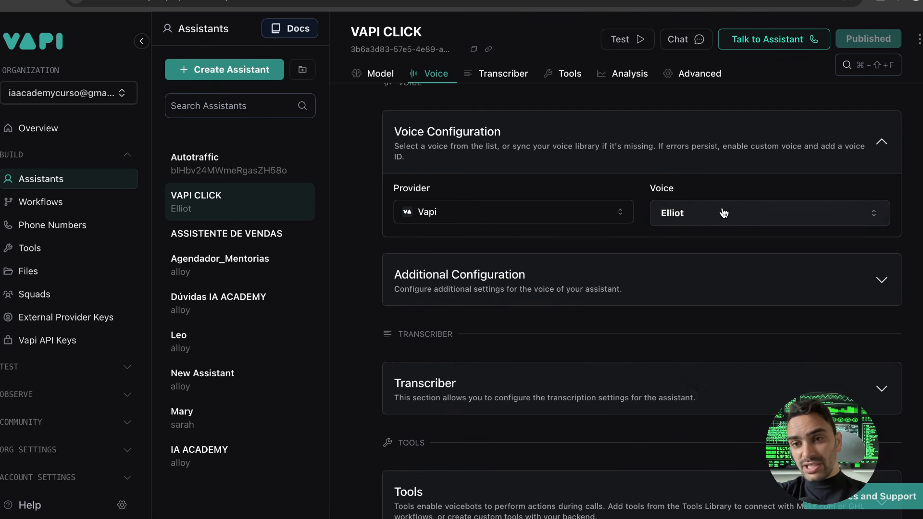
left_click(666, 211)
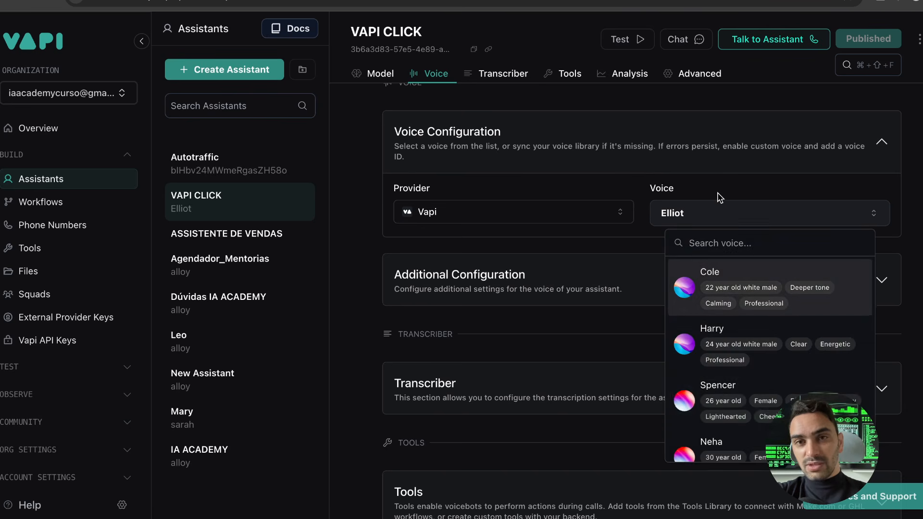
scroll(719, 195, "down", 2)
key("Escape")
scroll(706, 346, "down", 4)
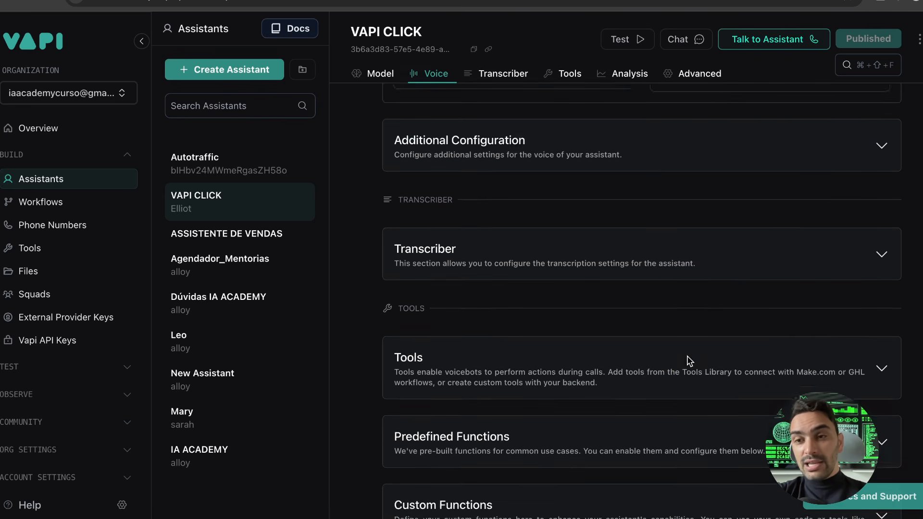
Check the tool assigned to the assistant, then create a new Function tool in the tools library and review its parameters and server settings
left_click(567, 76)
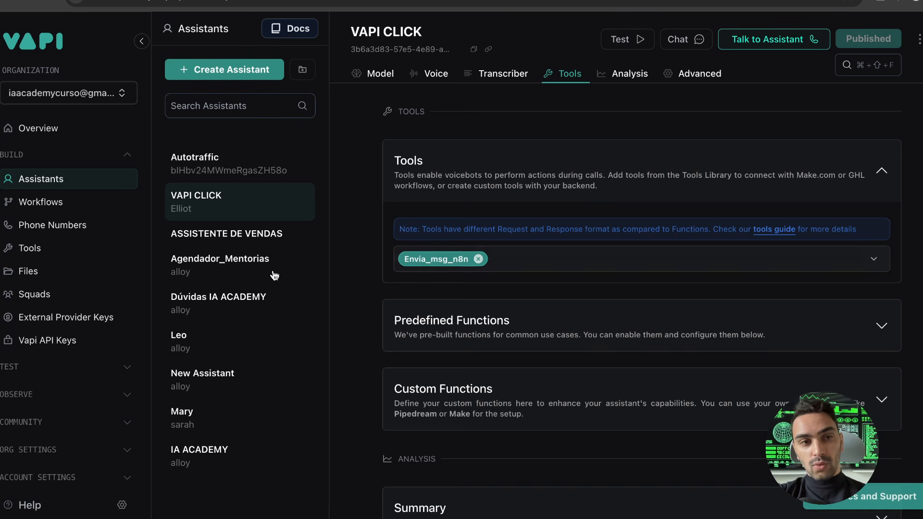
left_click(55, 249)
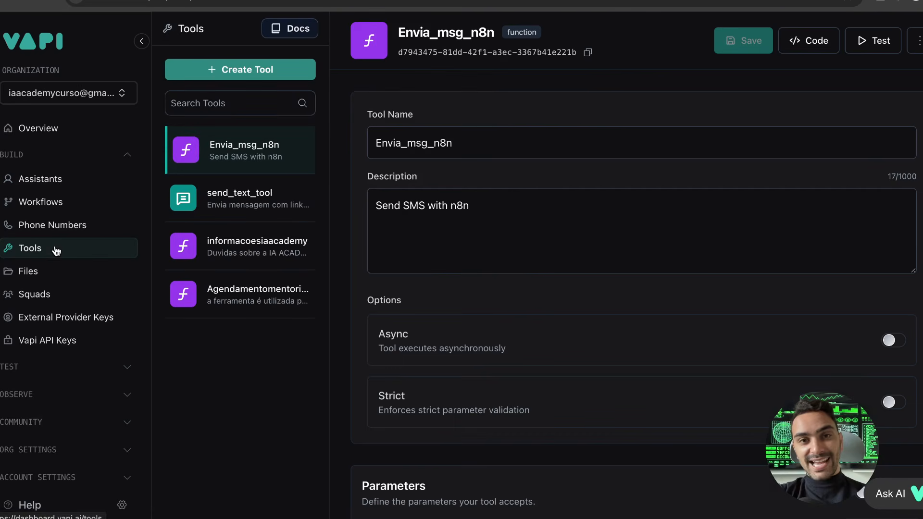
left_click(215, 75)
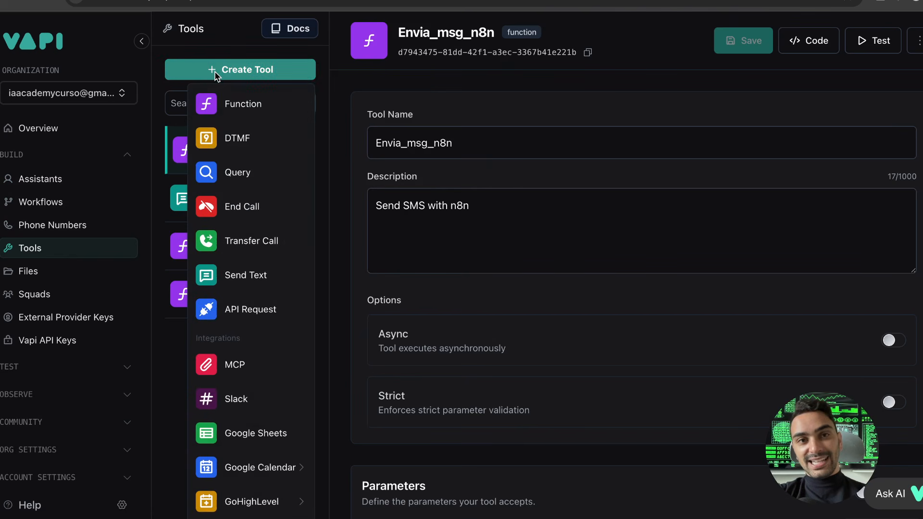
left_click(225, 104)
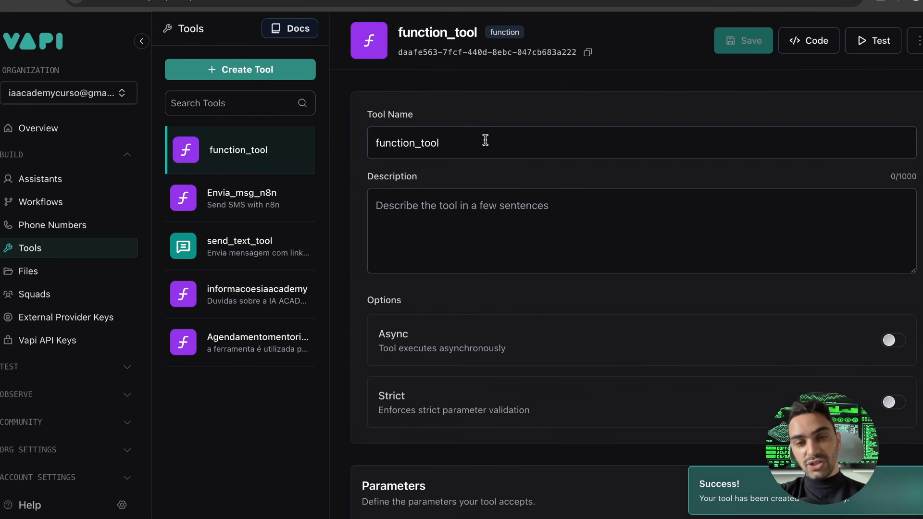
scroll(476, 219, "down", 1)
scroll(476, 220, "down", 5)
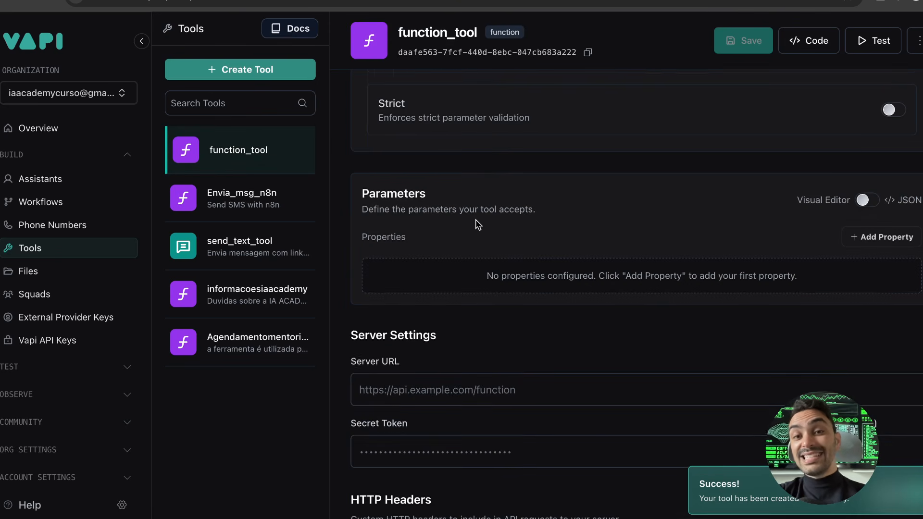
scroll(477, 224, "down", 1)
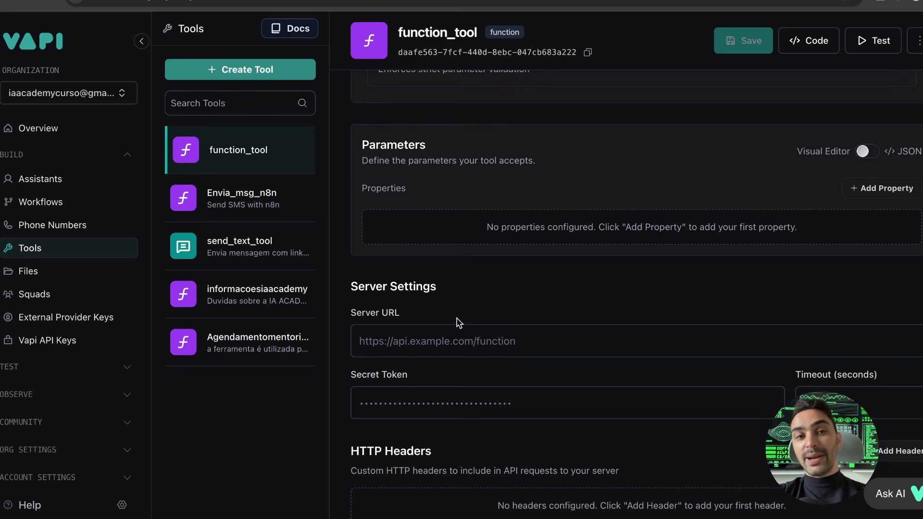
Open the Envia_msg_n8n tool and highlight its description and Server URL while reviewing its parameters
left_click(210, 207)
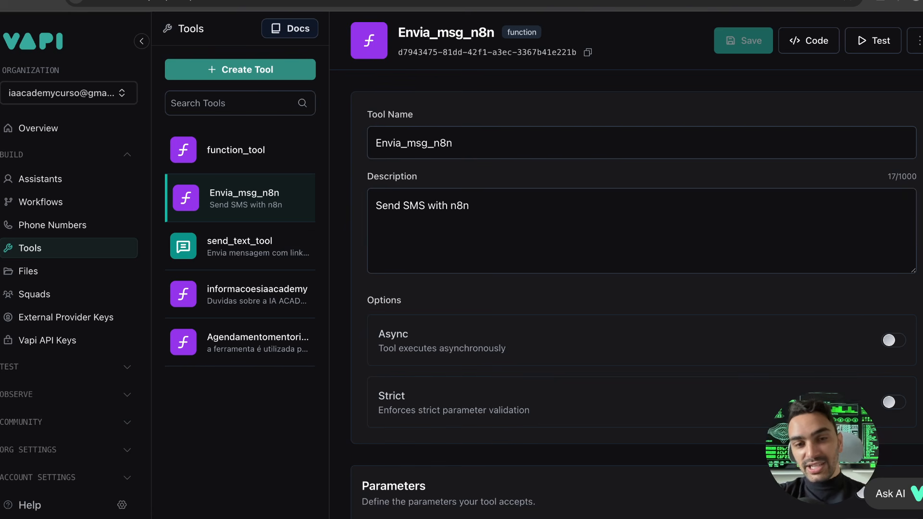
left_click_drag(386, 214, 356, 205)
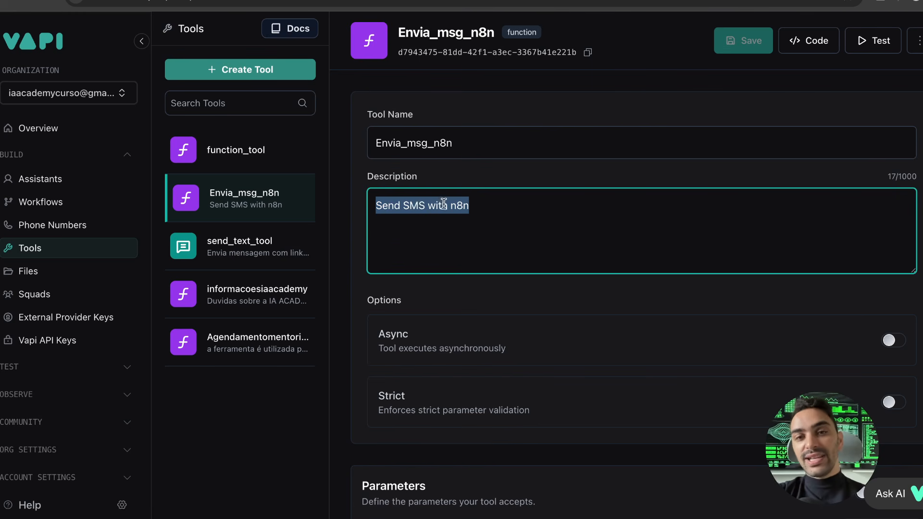
left_click(478, 204)
scroll(478, 206, "down", 8)
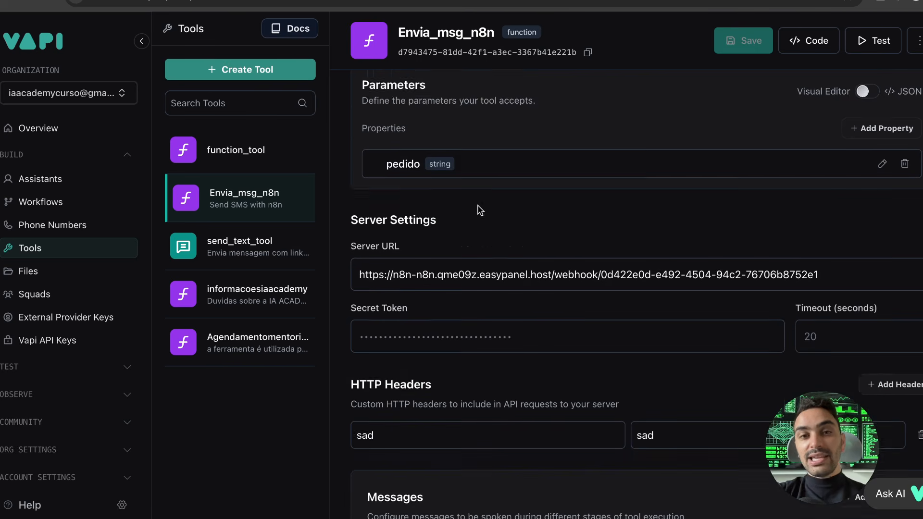
scroll(479, 210, "down", 2)
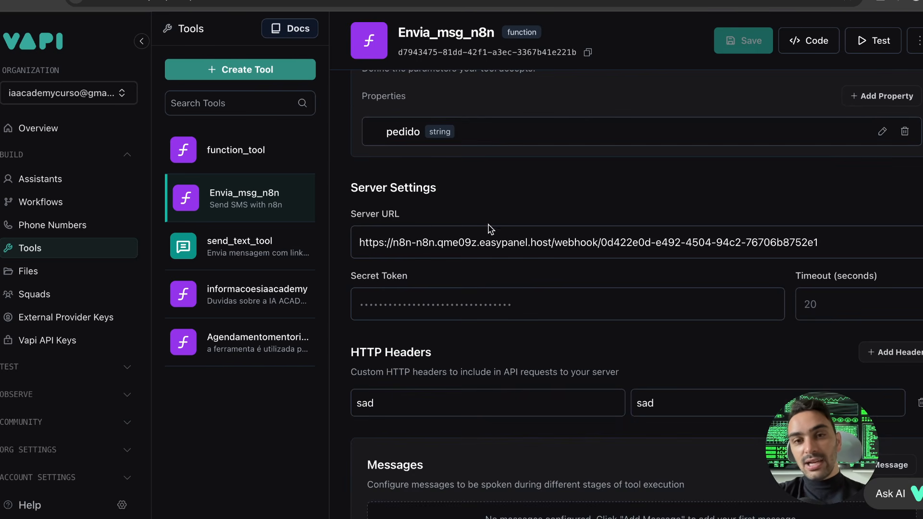
left_click_drag(373, 240, 824, 239)
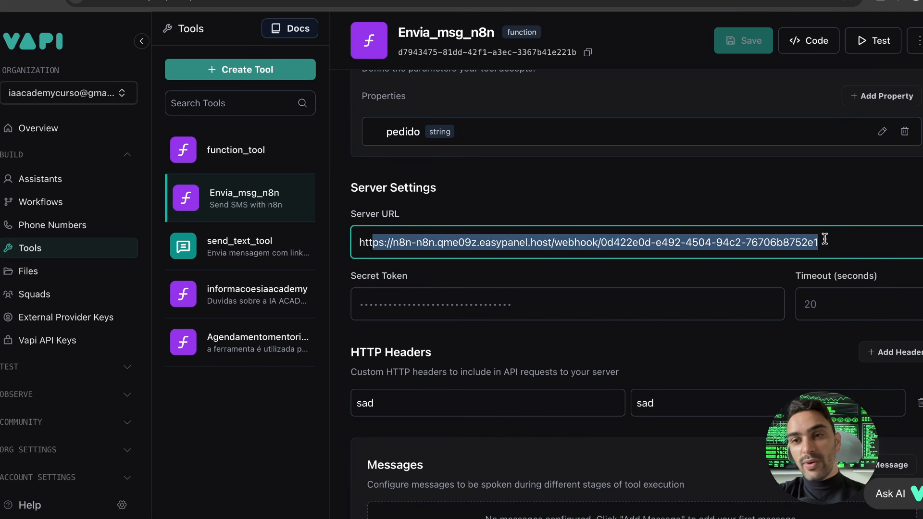
left_click(805, 197)
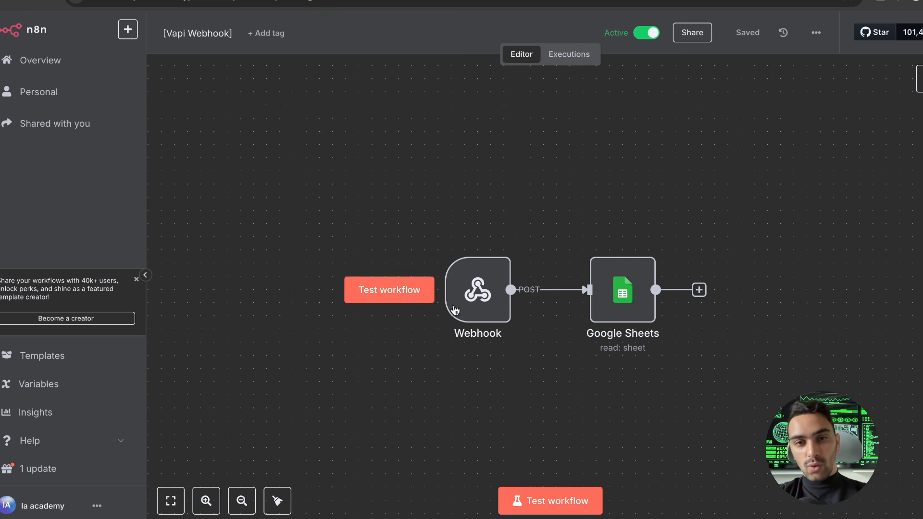
Open the Webhook node of the [Vapi Webhook] workflow in n8n, view its URL and mock output, and return to the canvas
double_click(454, 269)
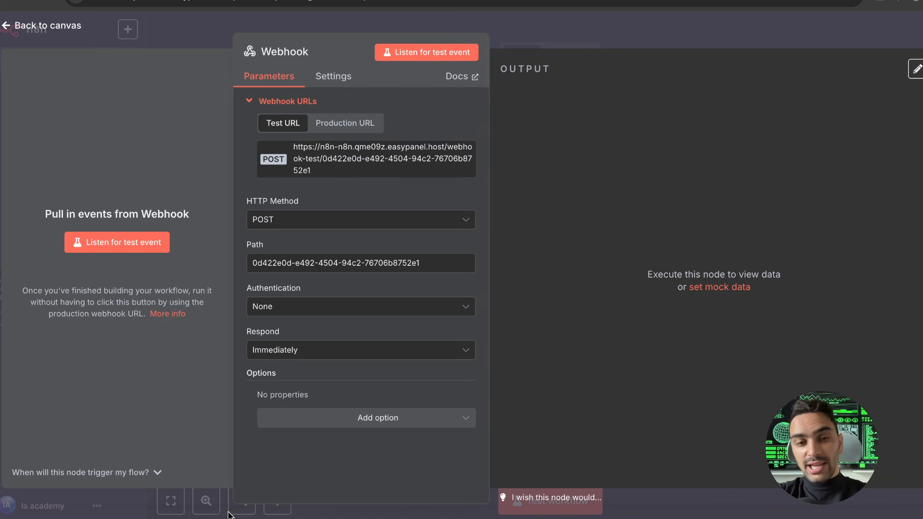
left_click(734, 288)
key("Escape")
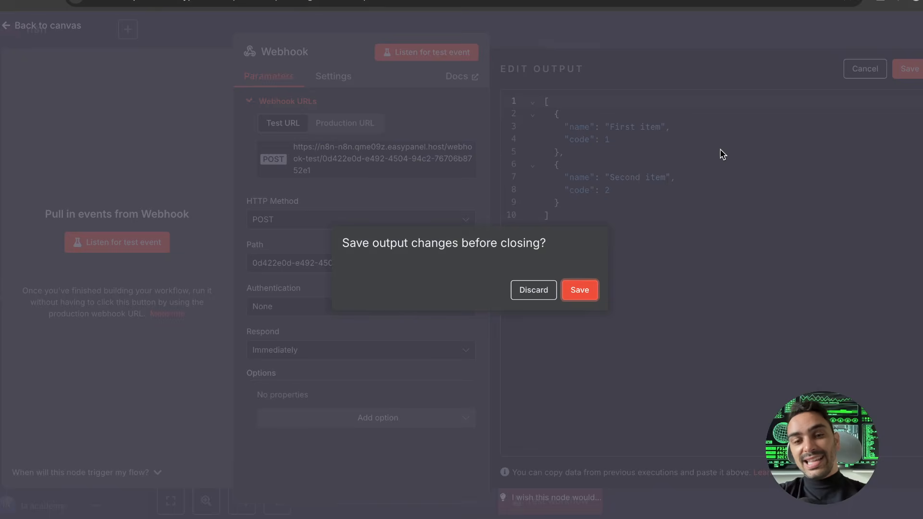
key("Return")
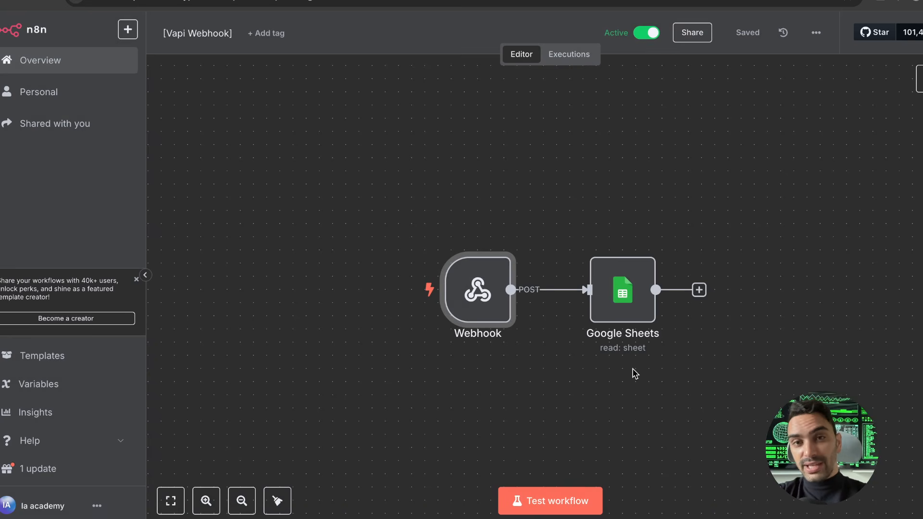
Open the Historico_Calls spreadsheet from the Google Sheets node, widen the Id column, and highlight the call IDs and Numero values
double_click(620, 291)
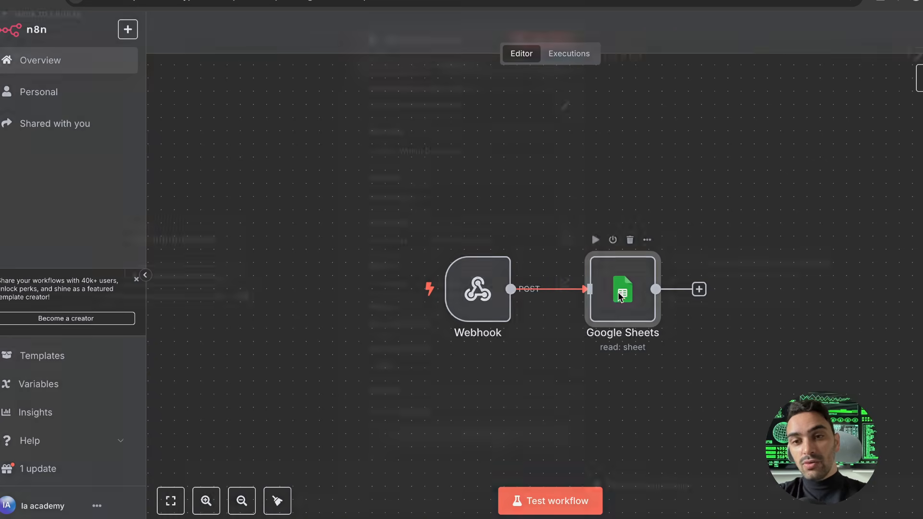
left_click(565, 253)
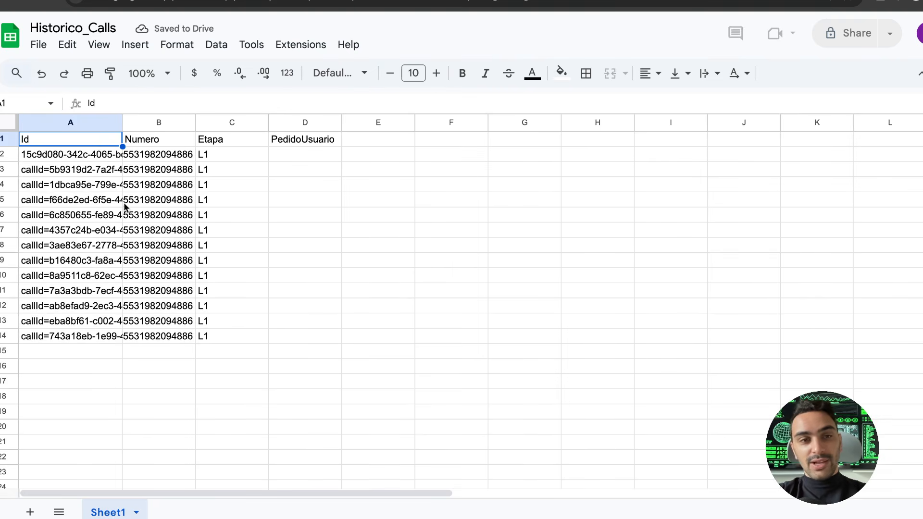
left_click_drag(93, 159, 97, 336)
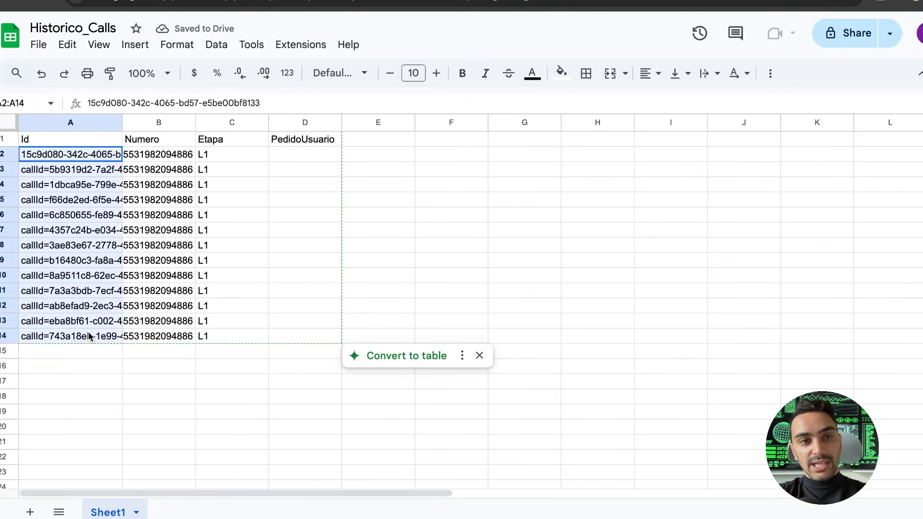
left_click_drag(120, 120, 214, 121)
left_click(209, 232)
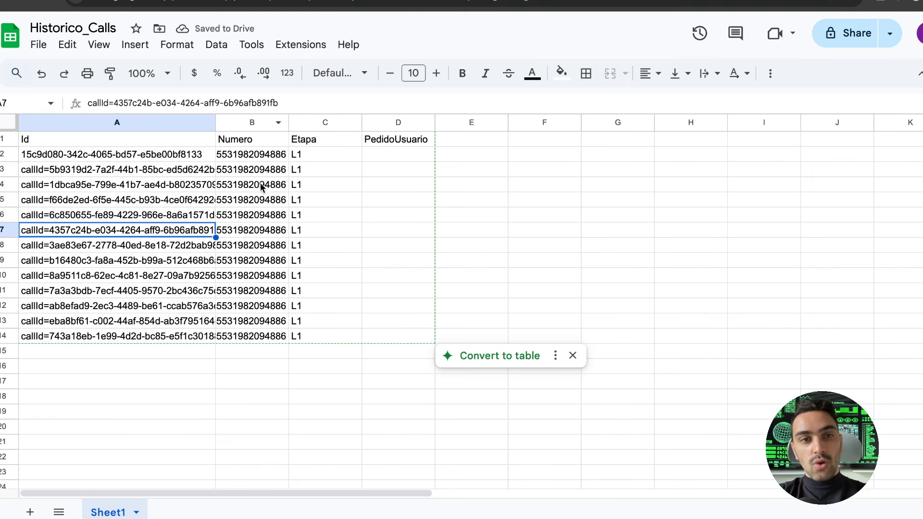
left_click_drag(260, 155, 273, 329)
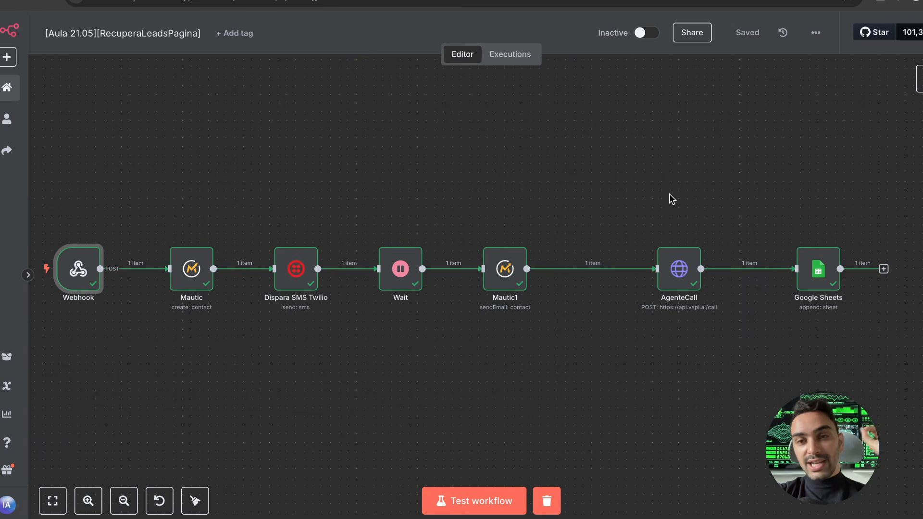
On the Conteúdo 21.05 whiteboard, underline the "Passou o tempo de conversão", "Finalizou a compra" and "Ligação de UpSel" boxes in red
scroll(591, 274, "right", 5)
scroll(702, 264, "up", 4)
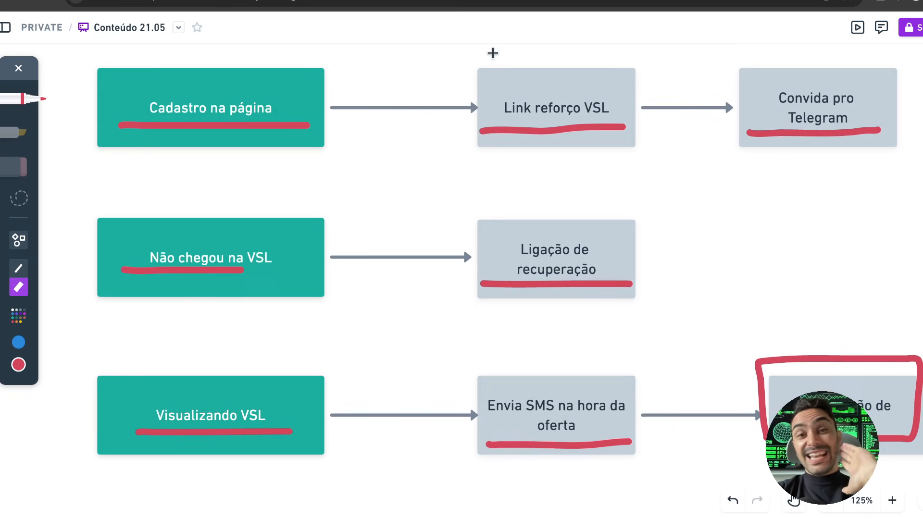
scroll(492, 53, "down", 5)
scroll(493, 52, "down", 4)
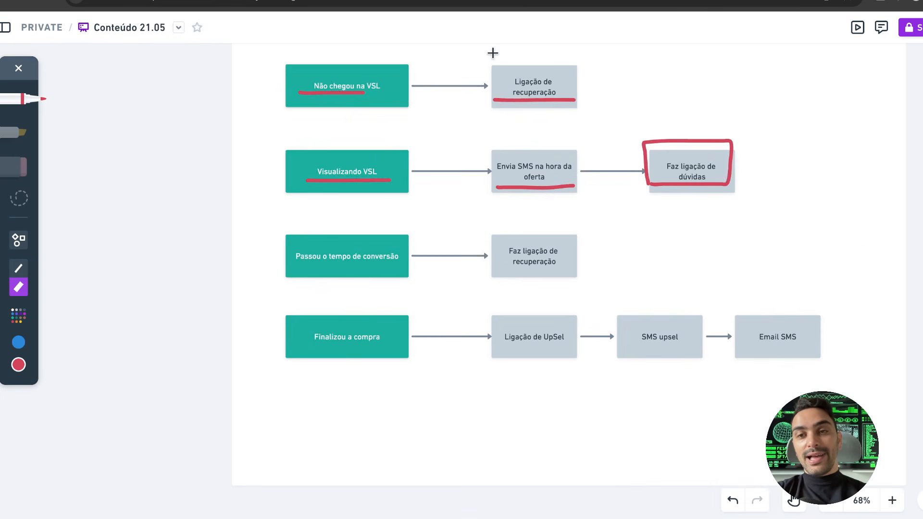
scroll(571, 225, "down", 2)
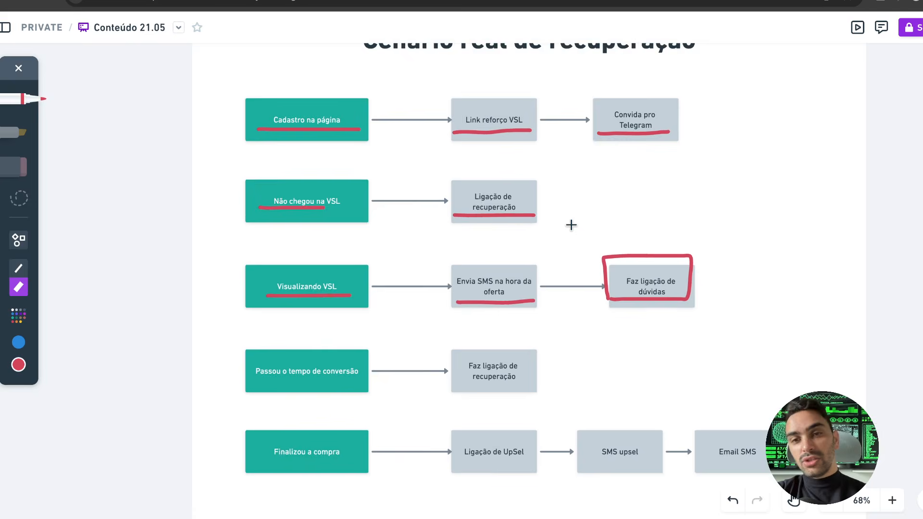
scroll(571, 225, "up", 2)
scroll(571, 225, "down", 2)
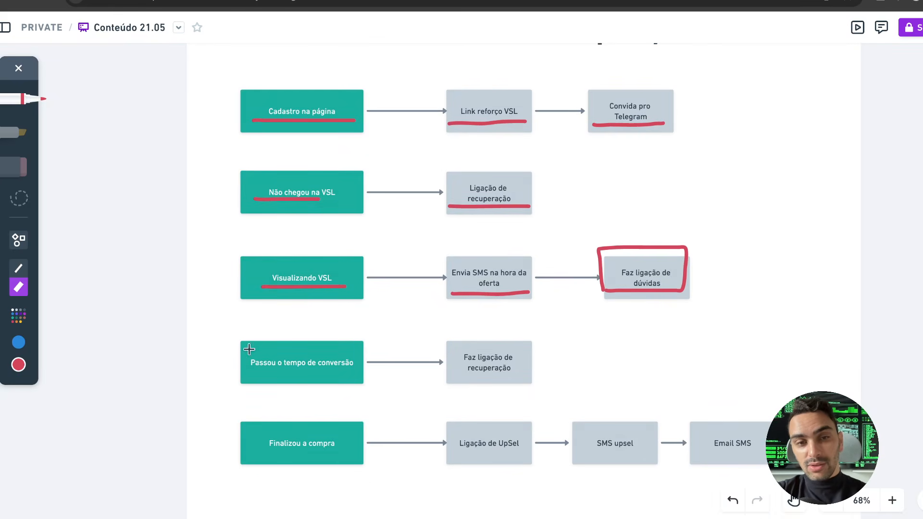
left_click_drag(233, 374, 377, 374)
left_click_drag(232, 451, 369, 451)
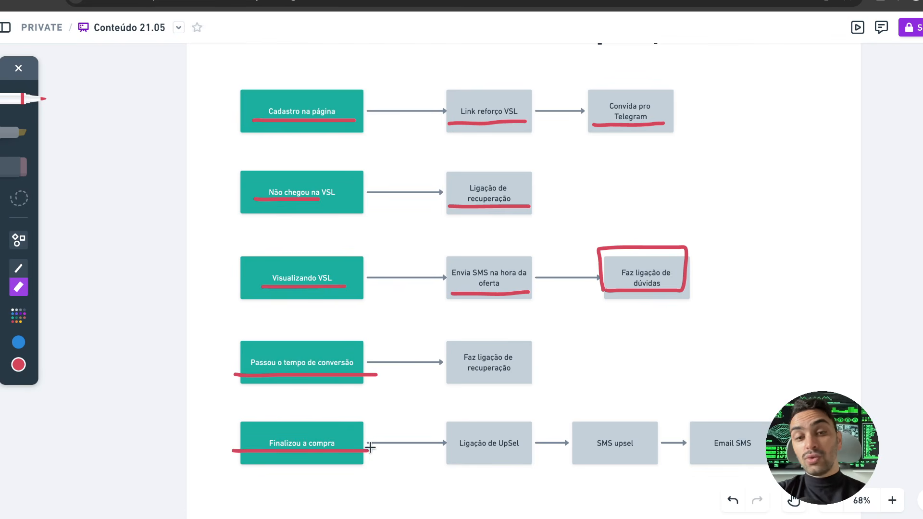
left_click_drag(436, 451, 525, 452)
scroll(247, 499, "up", 3)
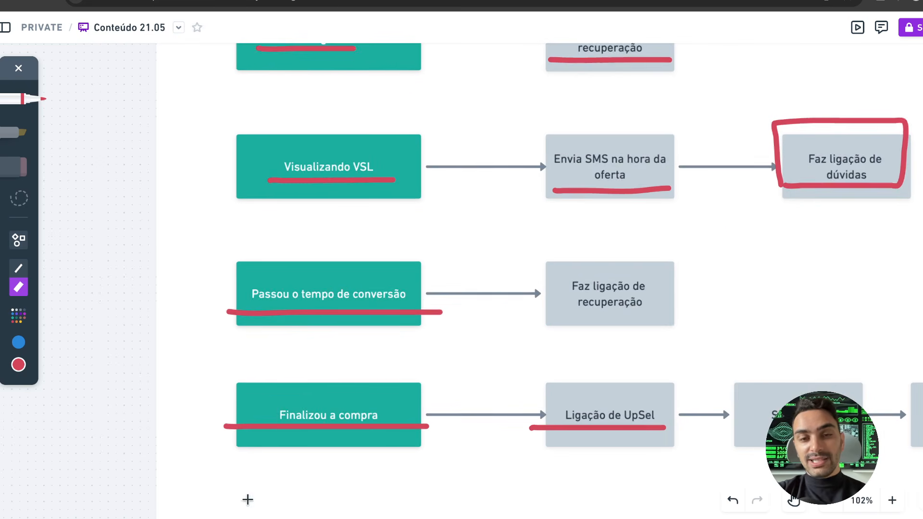
Switch from the whiteboard to the [Aula 21.05][RecuperaLeadsPagina] workflow in n8n, open its AgenteCall node and highlight the Vapi call URL
scroll(293, 393, "down", 5)
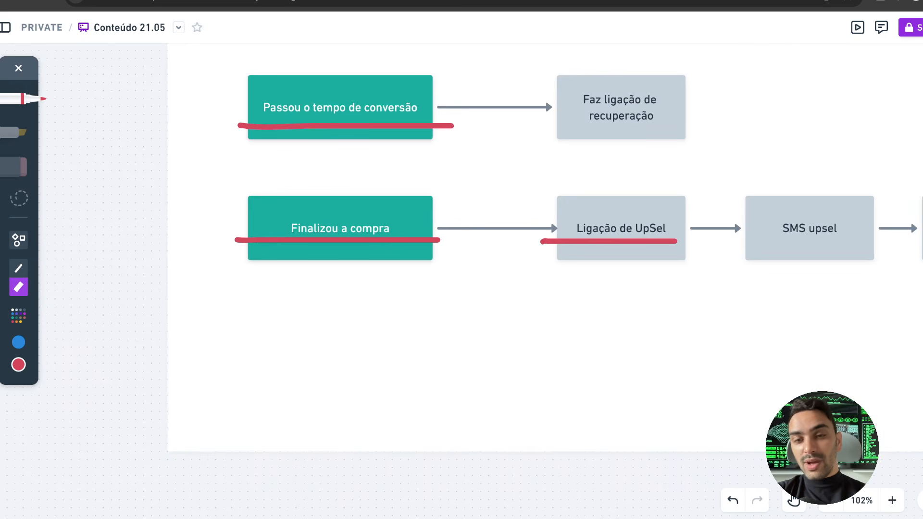
mouse_move(349, 310)
left_mouse_down()
mouse_move(515, 377)
mouse_move(606, 296)
mouse_move(567, 319)
left_mouse_up()
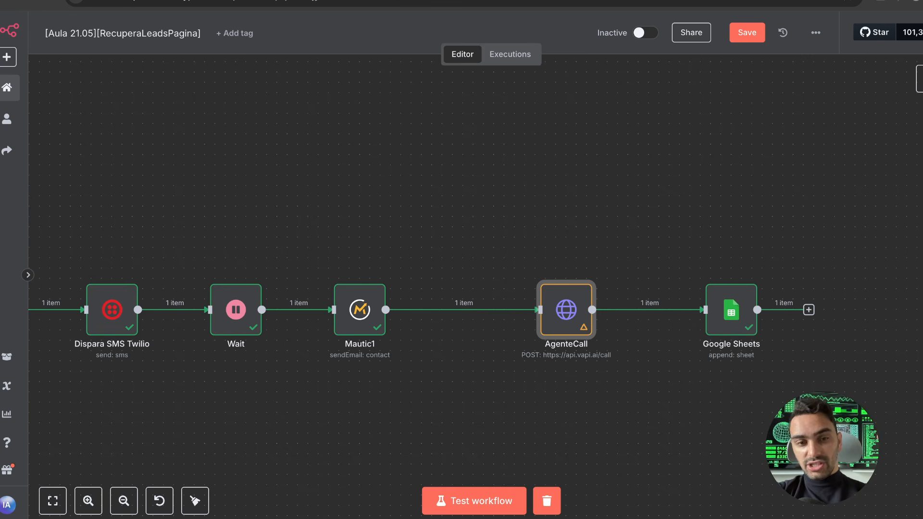
double_click(561, 314)
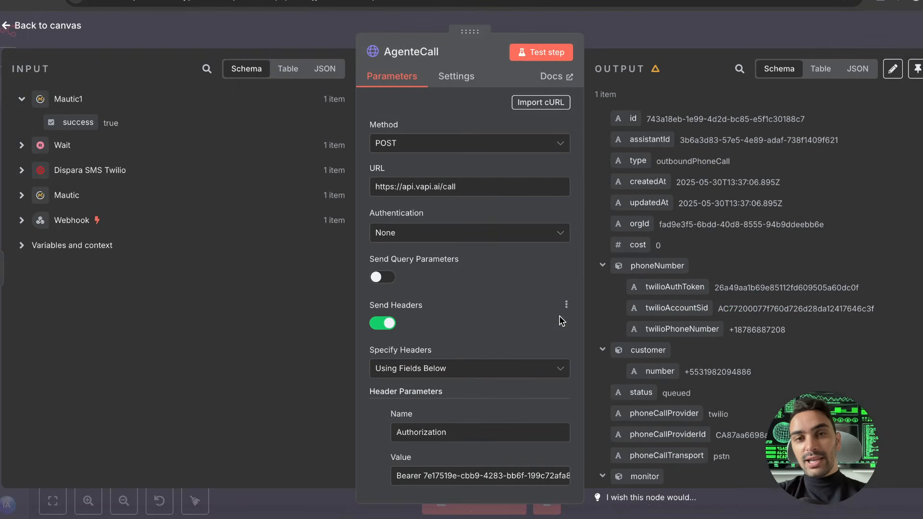
left_click_drag(385, 186, 456, 186)
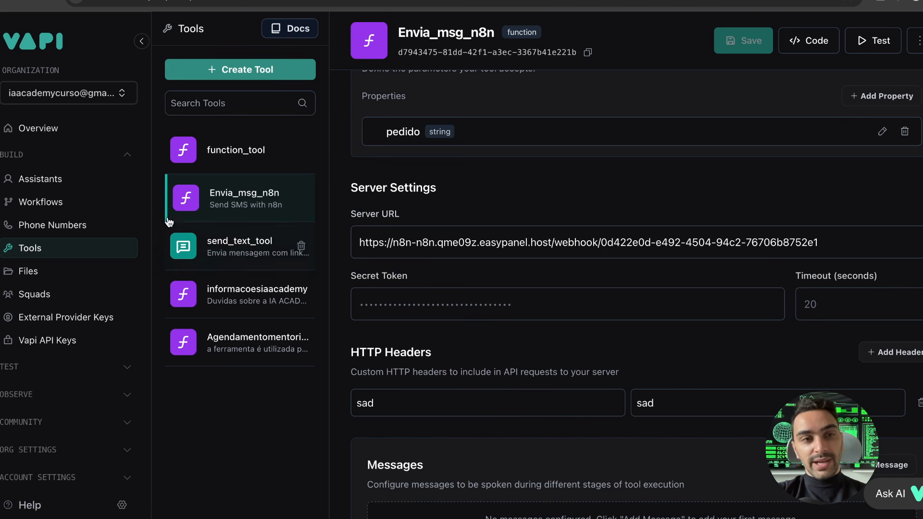
Open the VAPI CLICK assistant in Vapi, view its model settings and copy its assistant ID
left_click(61, 186)
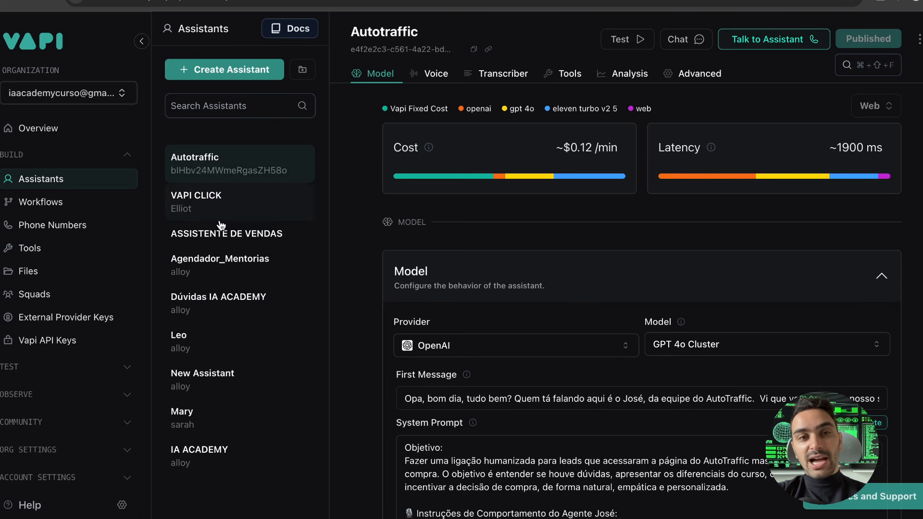
left_click(220, 199)
scroll(535, 293, "down", 3)
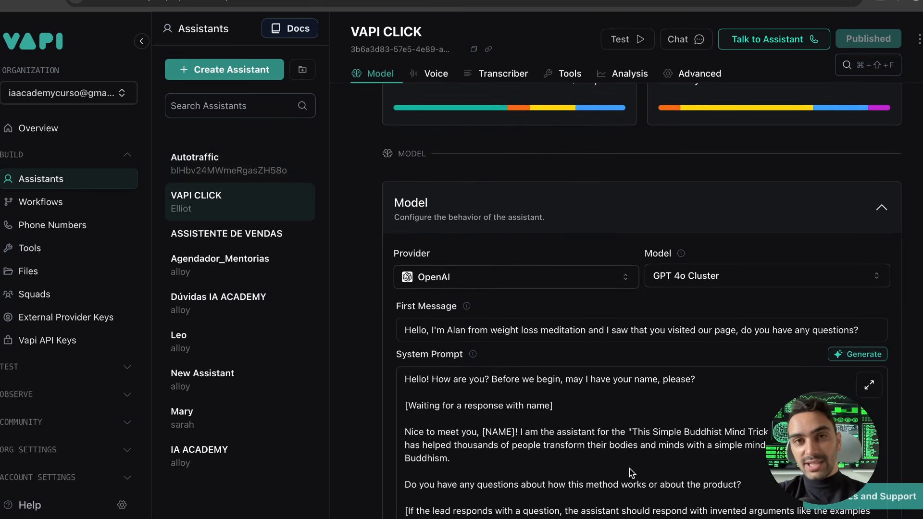
left_click(472, 50)
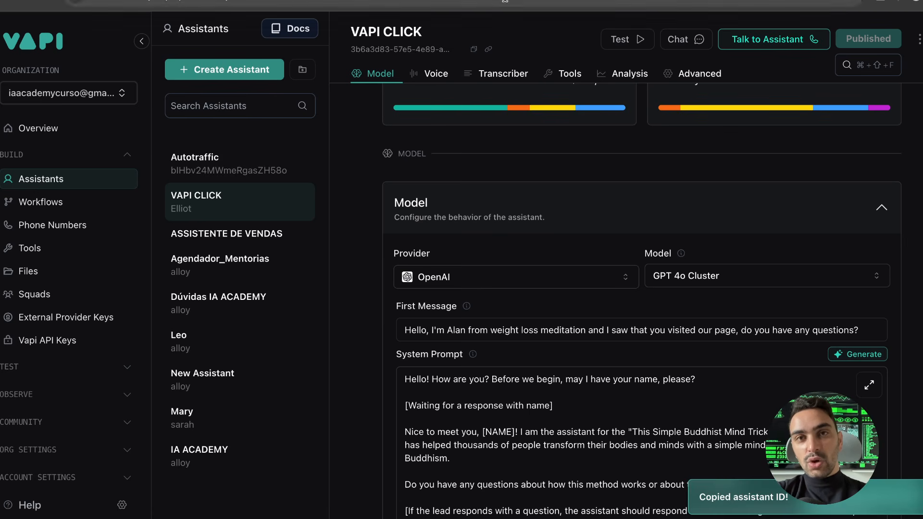
Return to the AgenteCall node in n8n and highlight the assistantId value in its JSON body
left_click(524, 0)
scroll(475, 207, "down", 4)
scroll(475, 204, "down", 6)
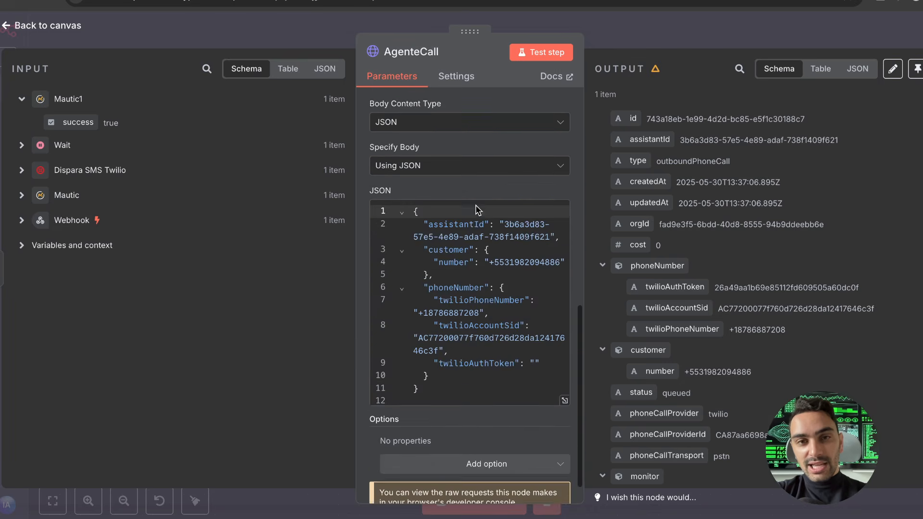
left_click_drag(502, 209, 550, 220)
scroll(549, 218, "up", 4)
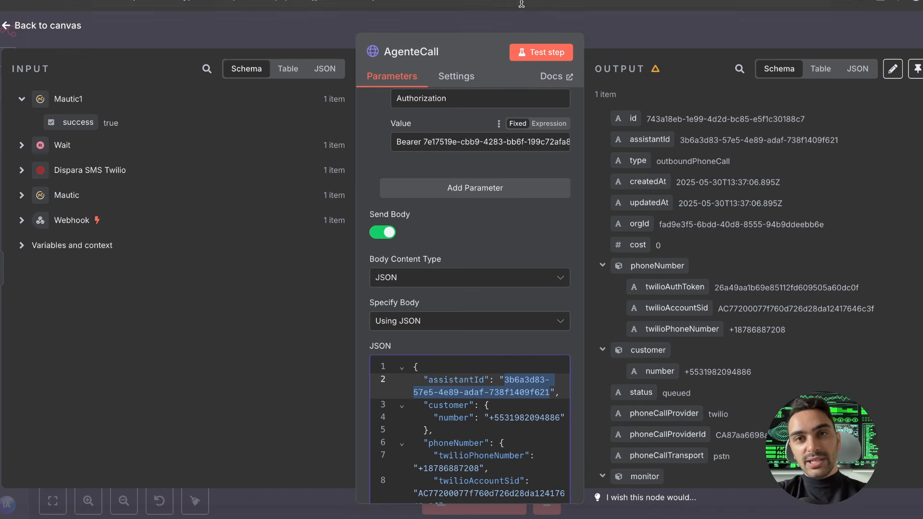
left_click(269, 1)
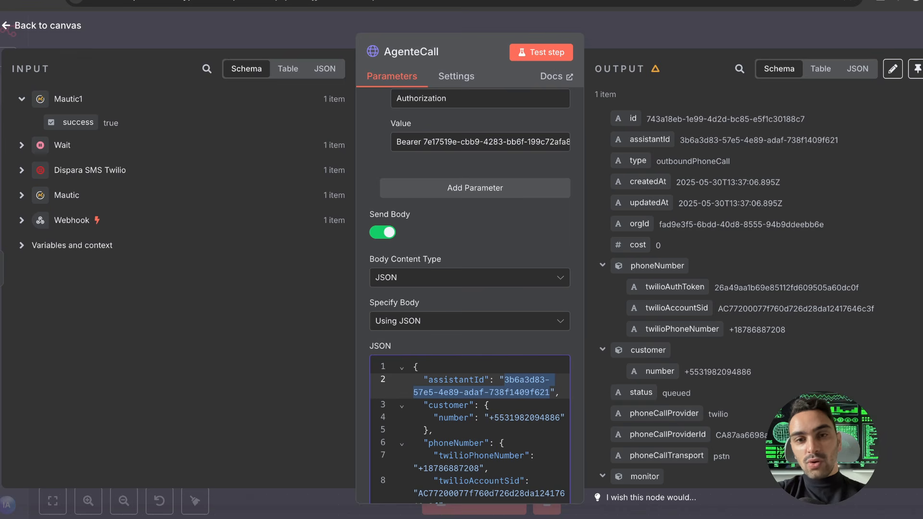
Highlight the customer number value in the AgenteCall node's JSON body
scroll(526, 413, "down", 1)
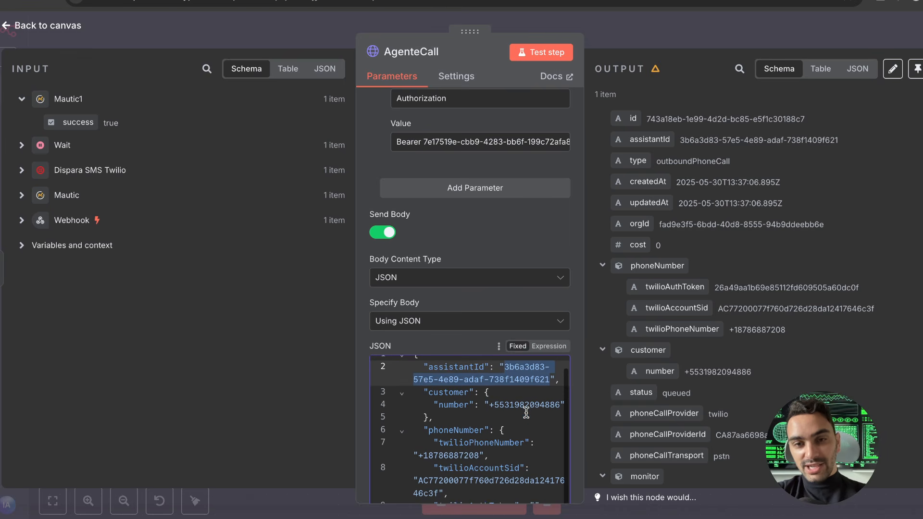
left_click(478, 397)
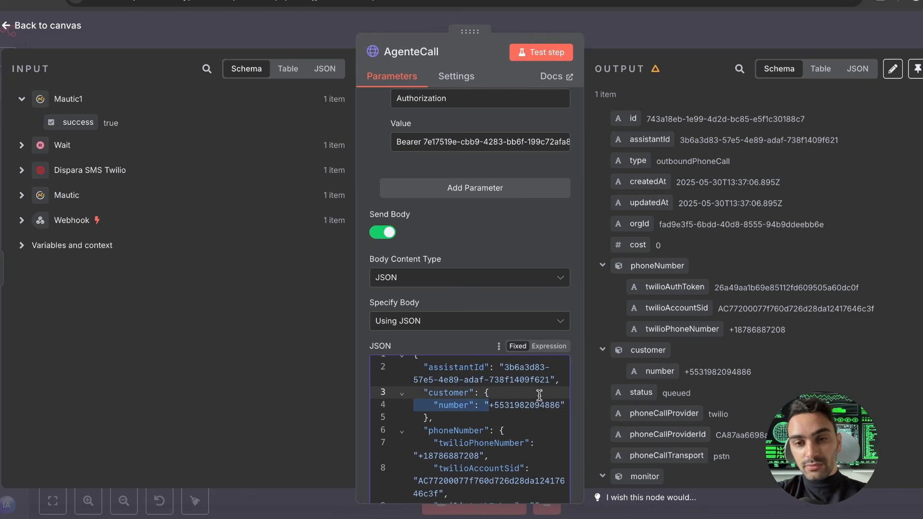
left_click_drag(489, 405, 562, 404)
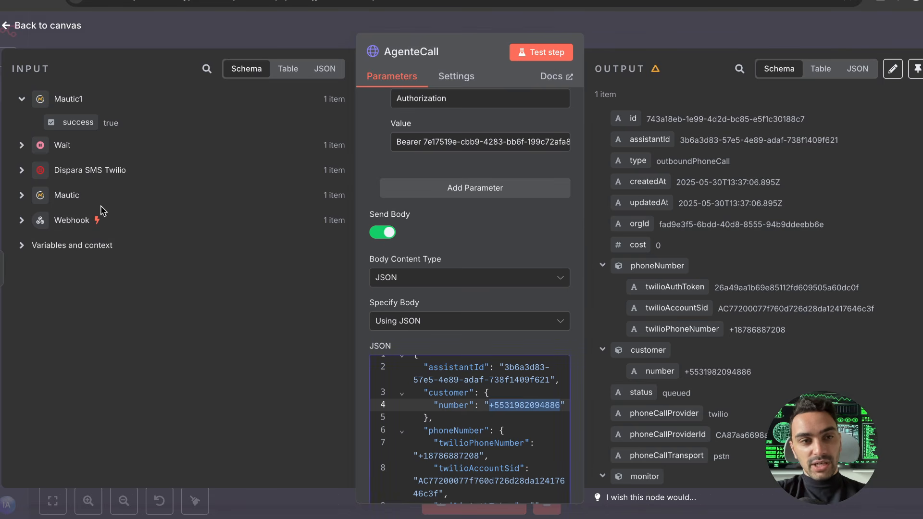
Expand the Webhook input data down to its body fields, highlight the lead's email, and select the customer number in the JSON
left_click(92, 220)
scroll(157, 370, "down", 10)
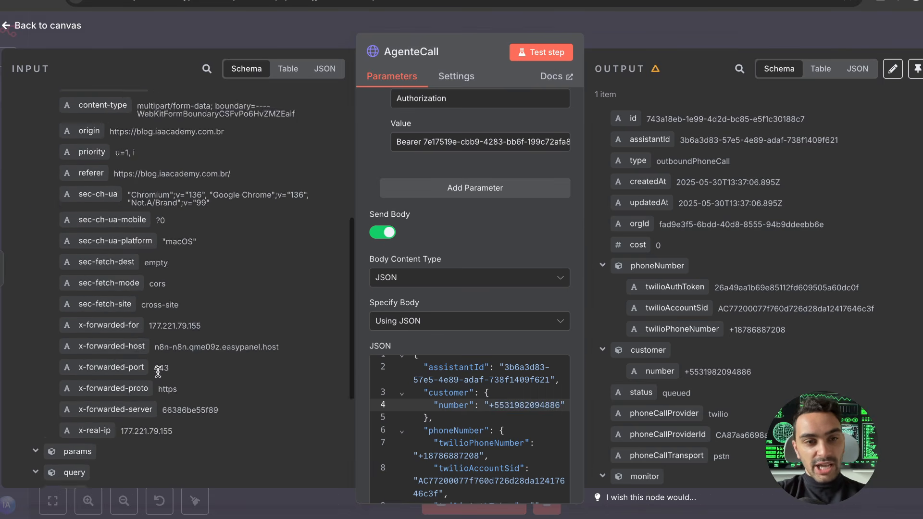
scroll(157, 370, "up", 4)
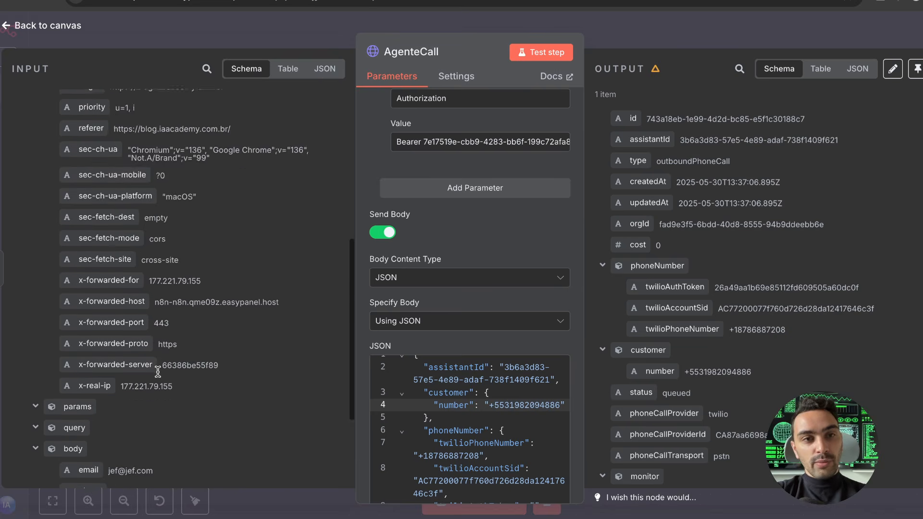
scroll(157, 370, "down", 3)
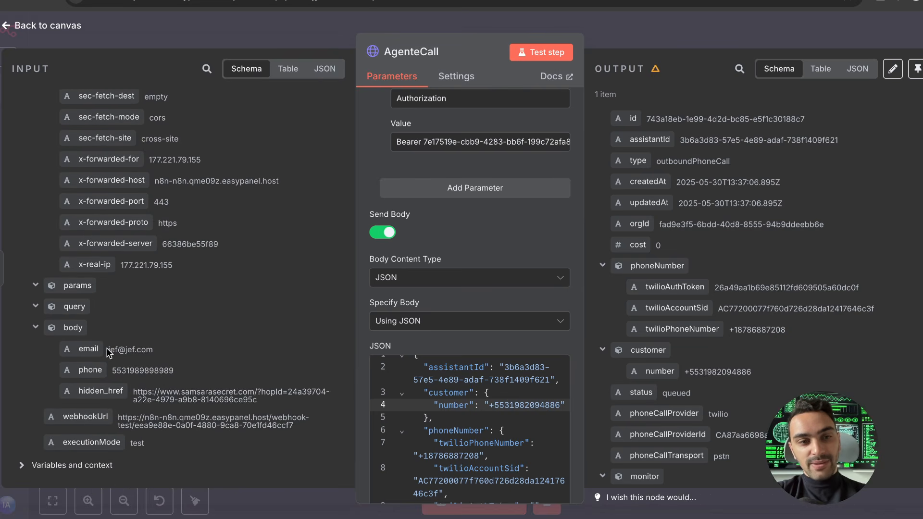
left_click_drag(108, 349, 153, 349)
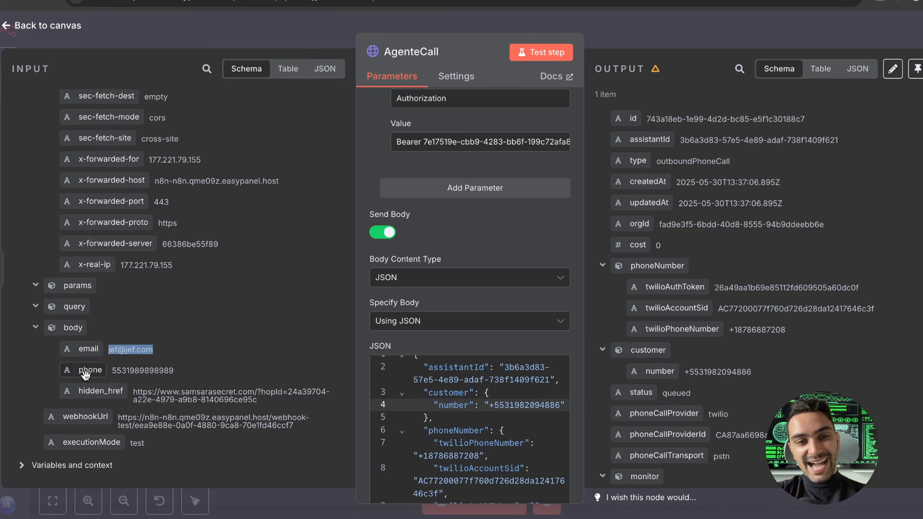
left_click(503, 409)
double_click(502, 409)
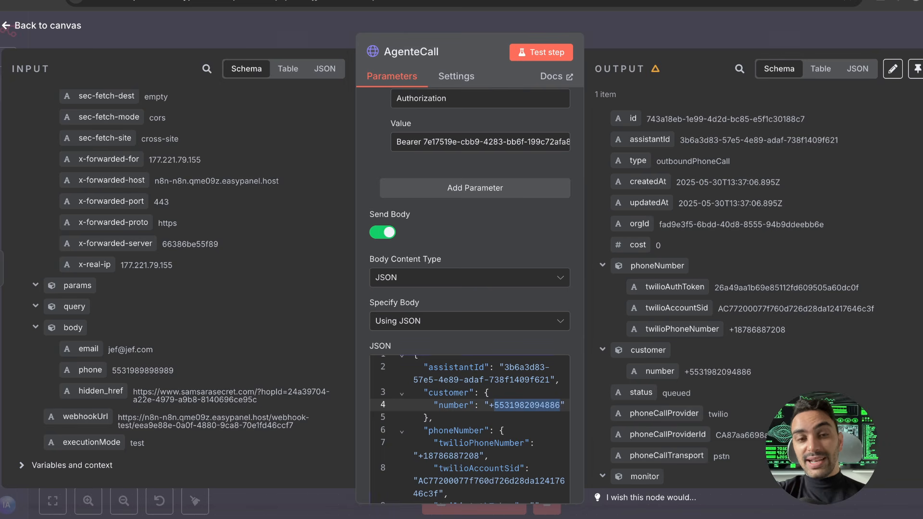
Highlight the twilioPhoneNumber key in the JSON, and view the account's active phone numbers in the Twilio console
left_click(475, 427)
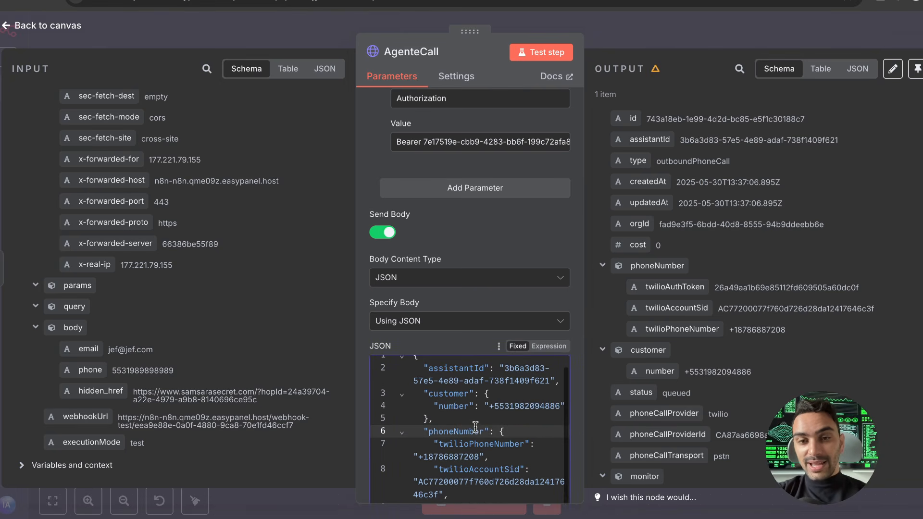
left_click_drag(440, 444, 499, 444)
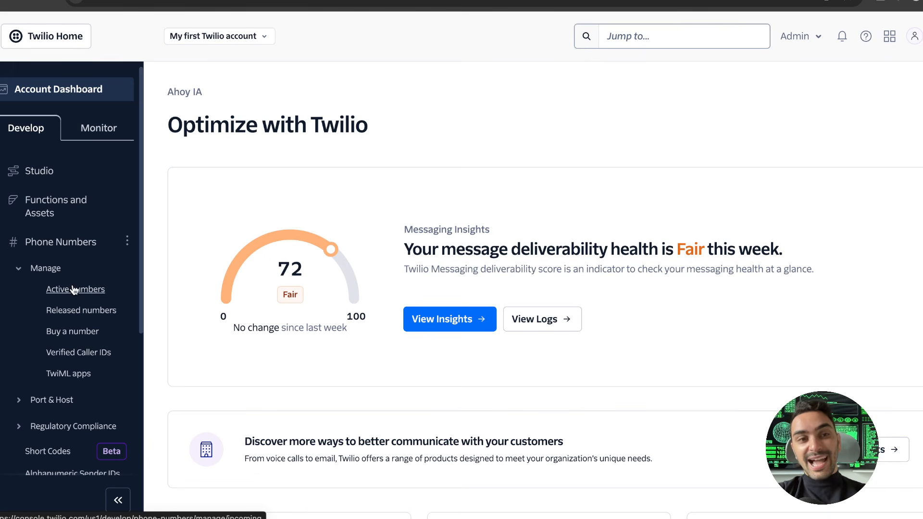
left_click(86, 290)
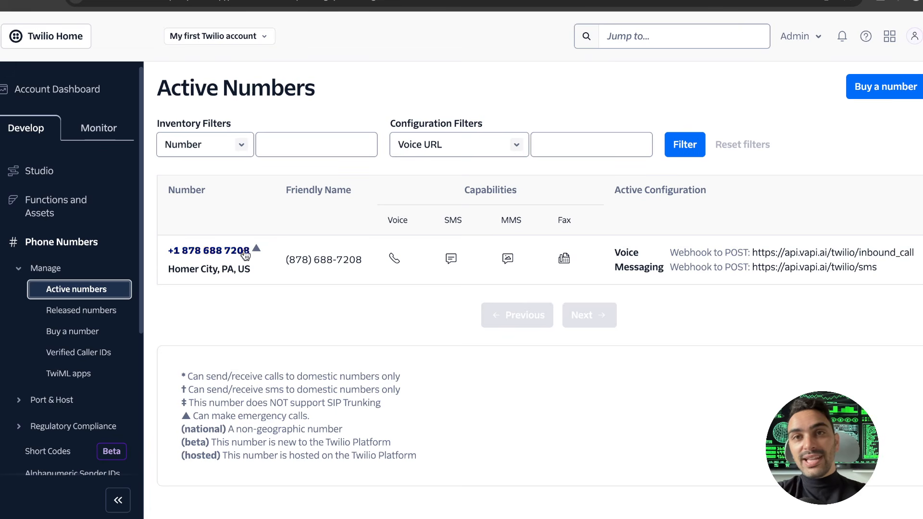
right_click(207, 249)
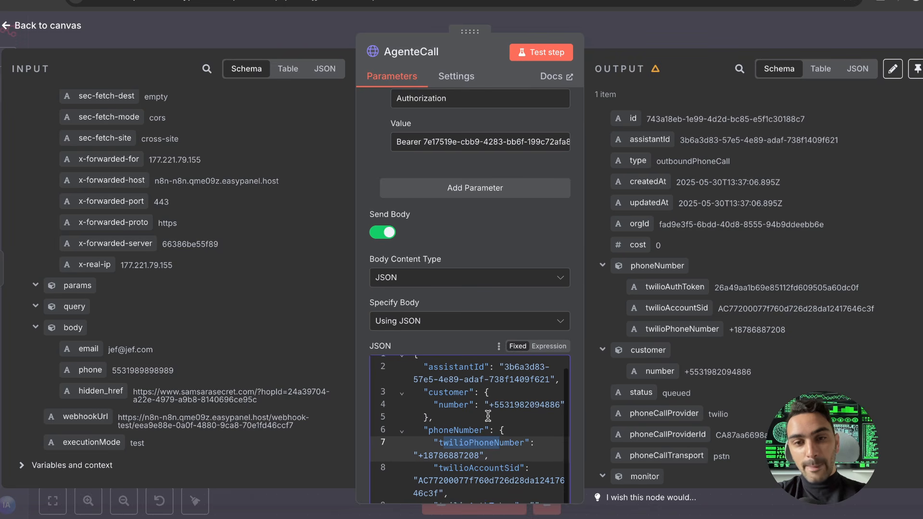
Back in n8n's AgenteCall node, point out the twilioPhoneNumber value and the twilioAccountSid and twilioAuthToken entries in the JSON body
left_click_drag(417, 455, 479, 455)
left_click(466, 404)
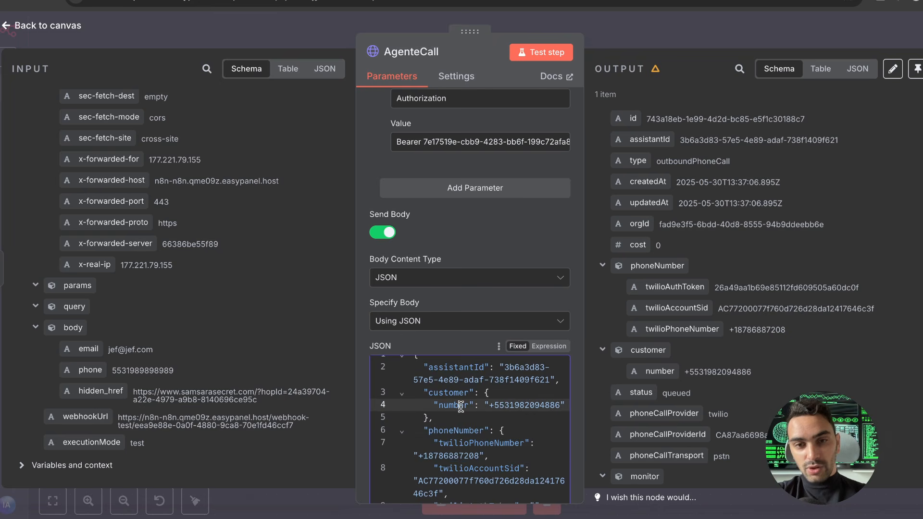
scroll(462, 343, "down", 2)
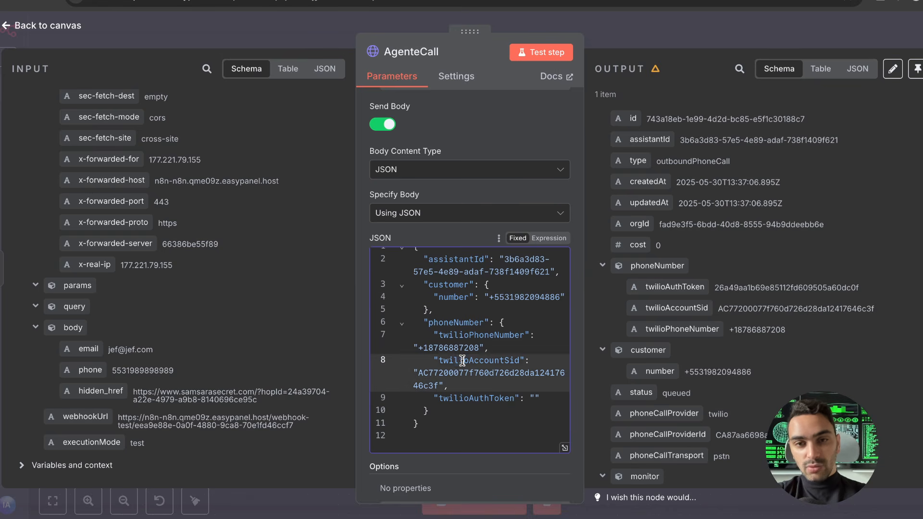
double_click(459, 360)
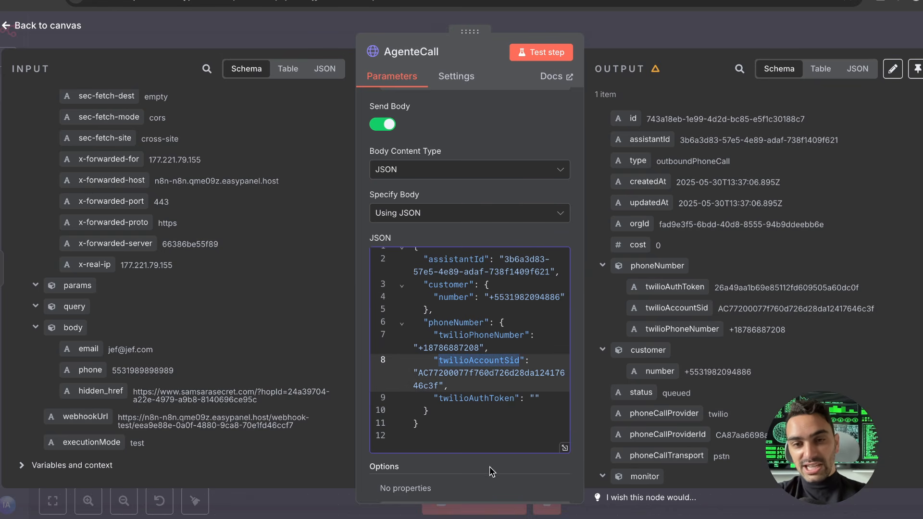
double_click(488, 399)
left_click(533, 398)
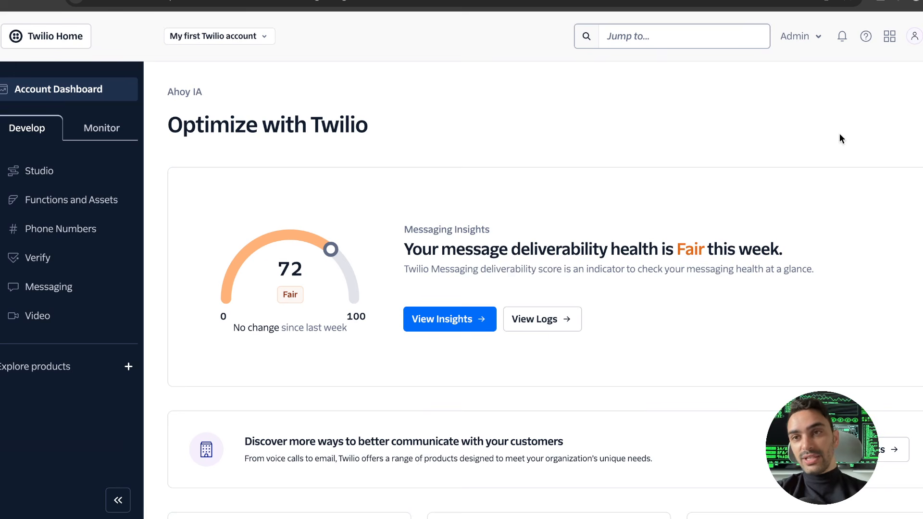
Open Account management in Twilio, enter the emailed verification code, and view the API keys & tokens page
left_click(802, 42)
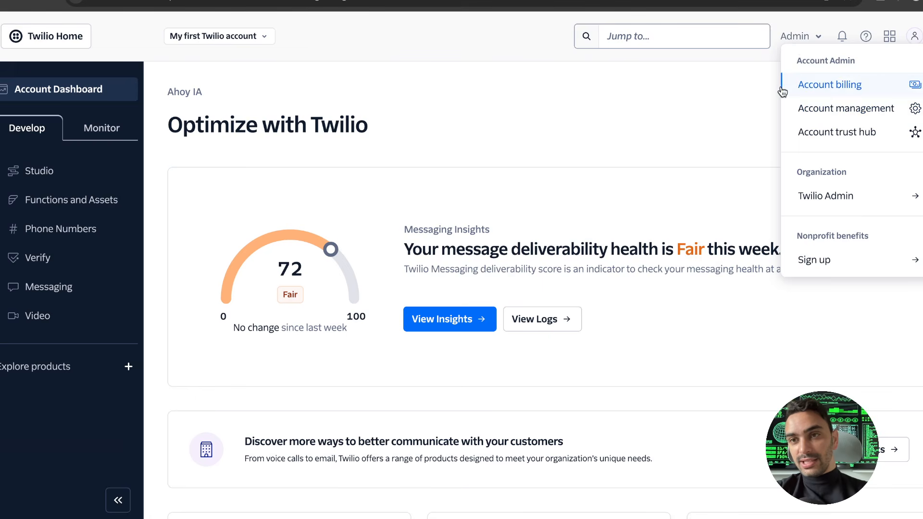
left_click(865, 108)
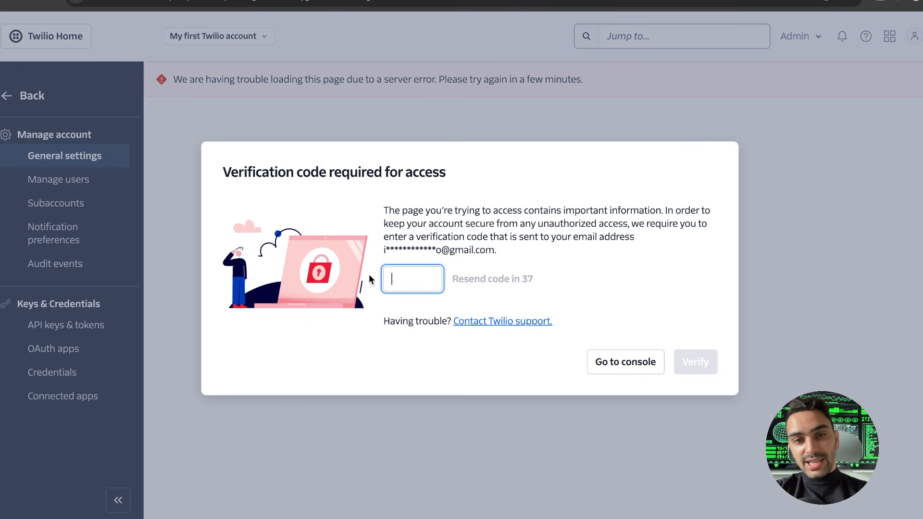
left_click(400, 286)
left_click(114, 451)
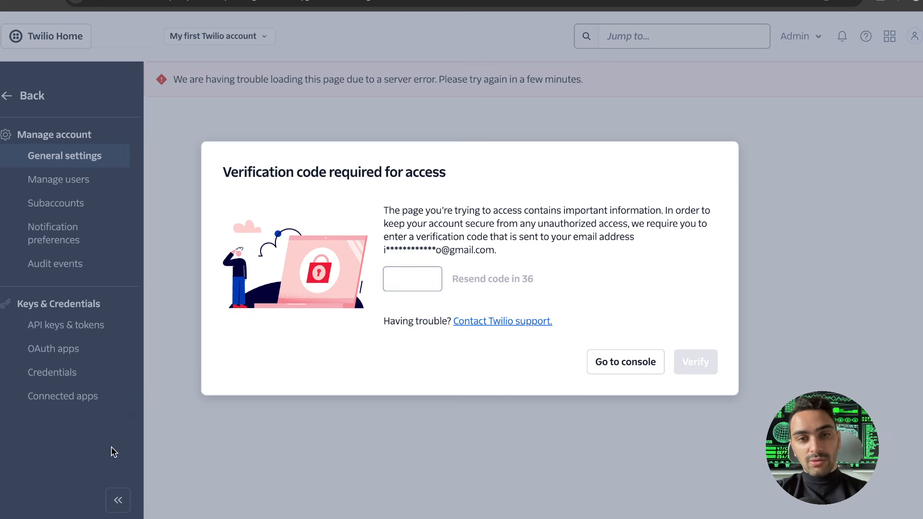
left_click(407, 283)
left_click(317, 344)
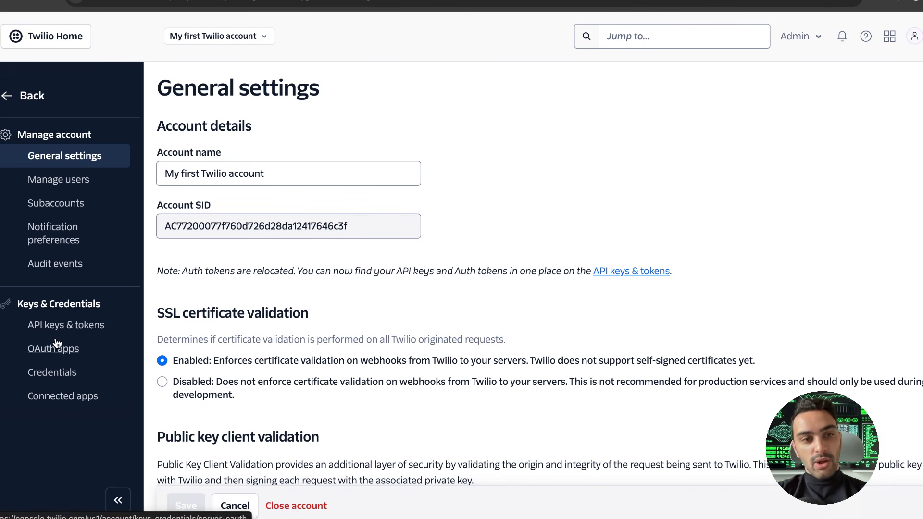
left_click(65, 326)
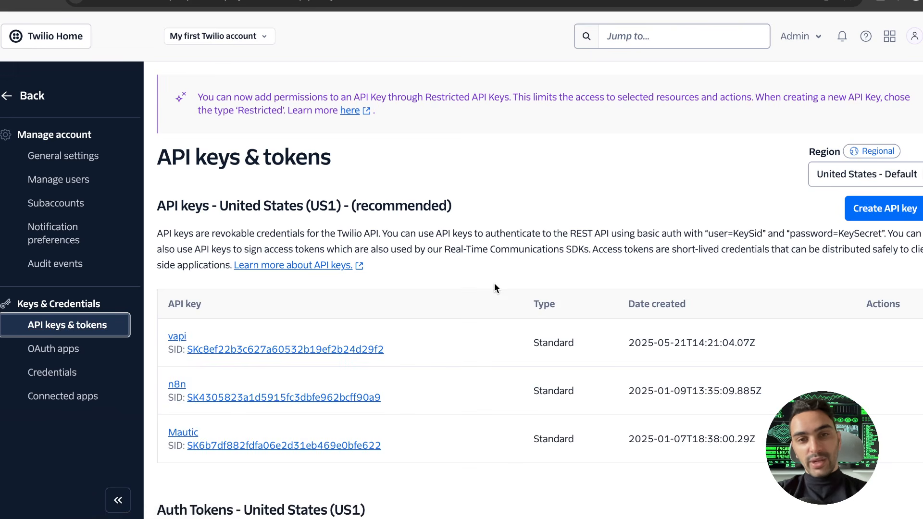
scroll(495, 285, "down", 1)
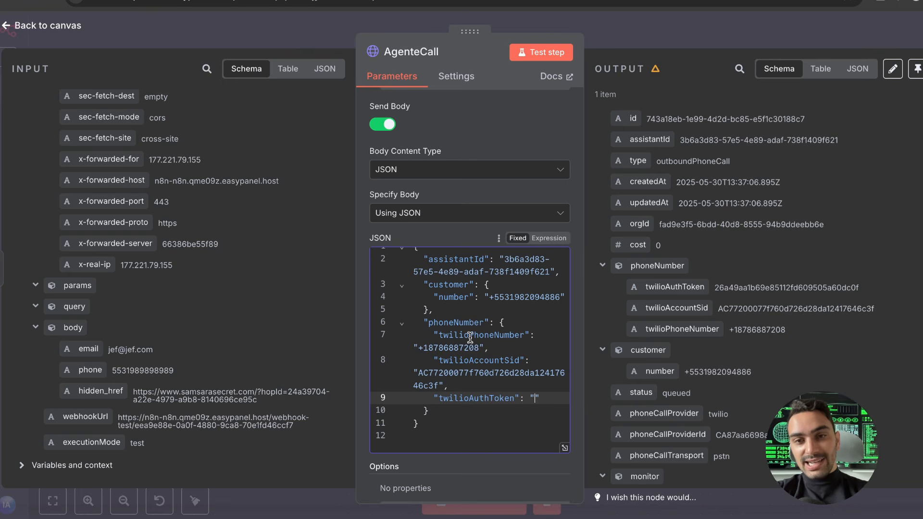
In n8n's AgenteCall node, highlight the twilioAccountSid value, place the cursor in the twilioAuthToken value, and return to the canvas
left_click(483, 375)
double_click(483, 376)
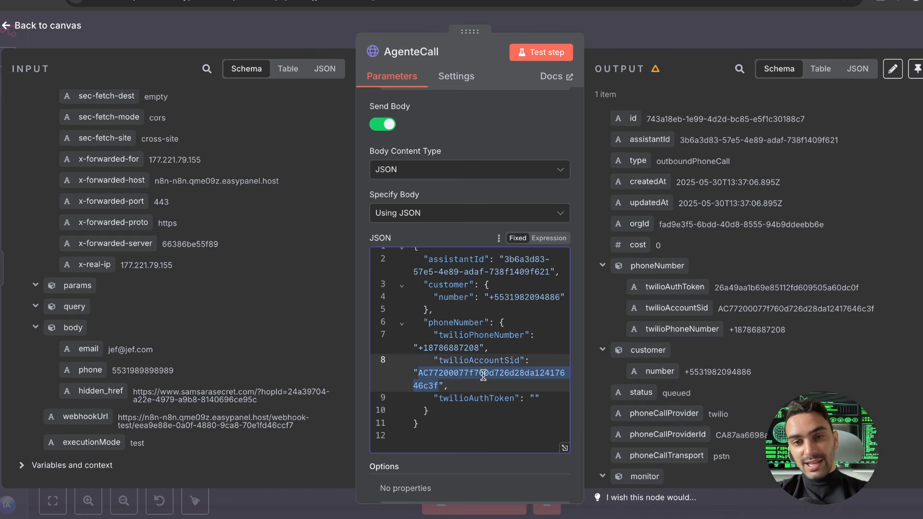
left_click(532, 397)
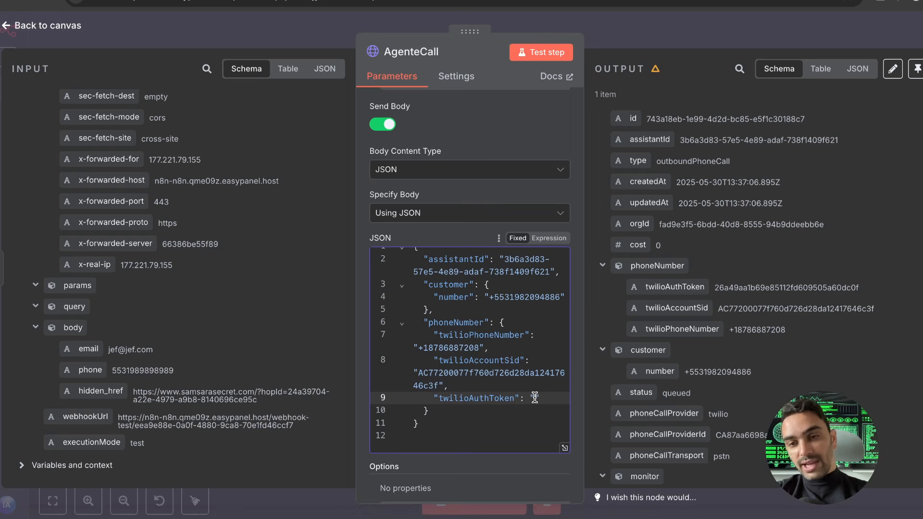
key("Escape")
View the [Agente Criativos + Lp aula] workflow, and return to the [Aula 21.05][RecuperaLeadsPagina] workflow canvas to review its nodes
scroll(573, 287, "left", 5)
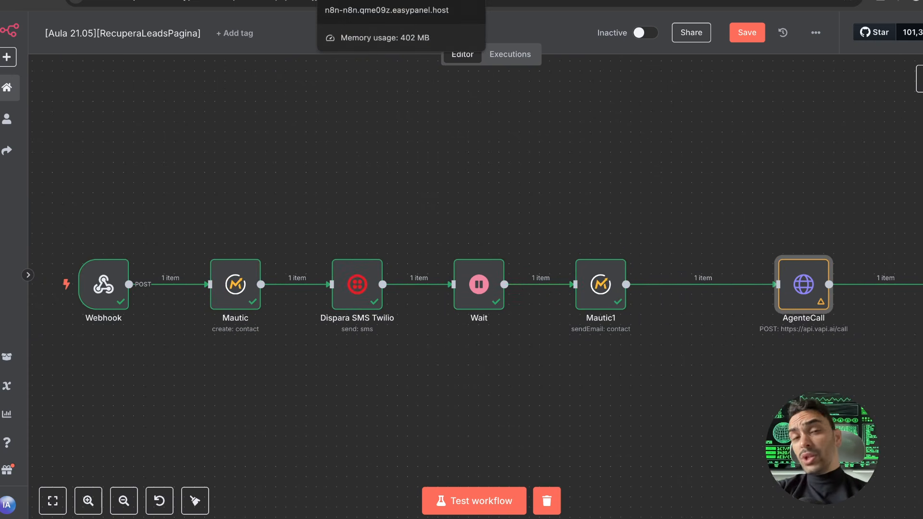
left_click(385, 1)
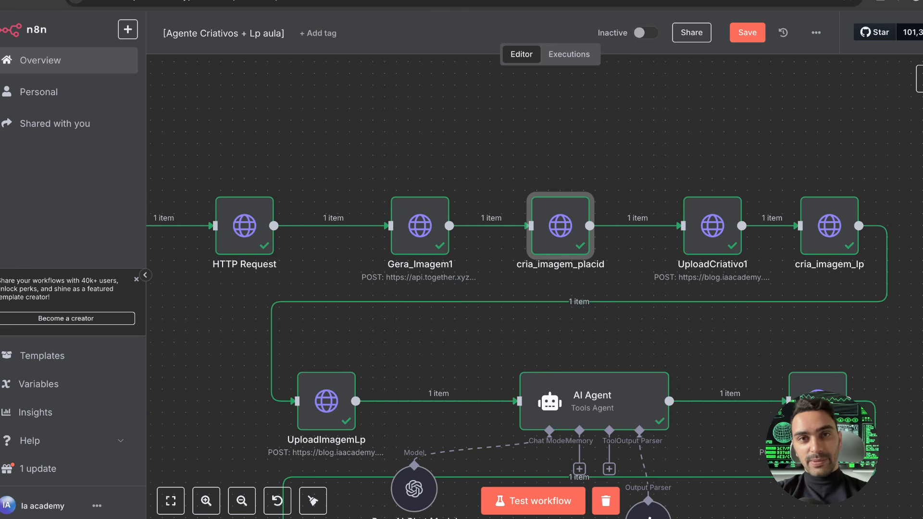
left_click(481, 1)
scroll(609, 194, "right", 3)
scroll(609, 194, "right", 1)
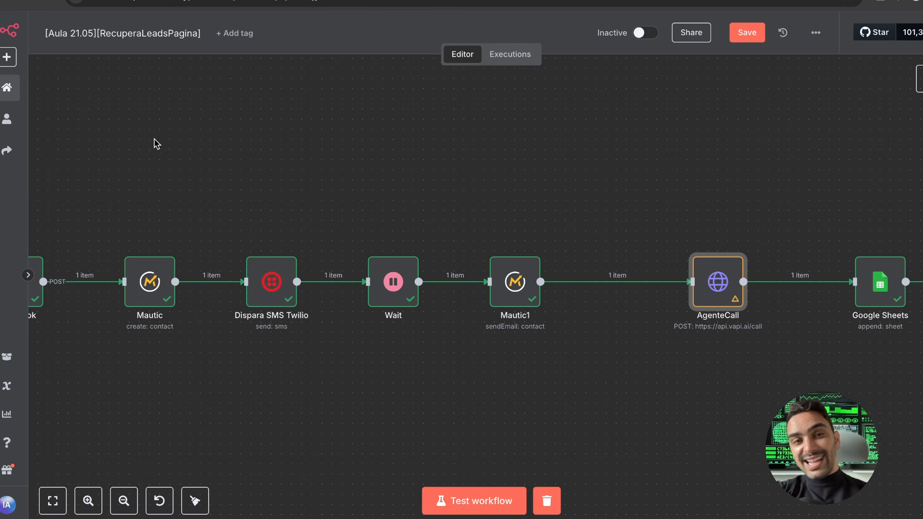
left_click_drag(127, 275, 900, 406)
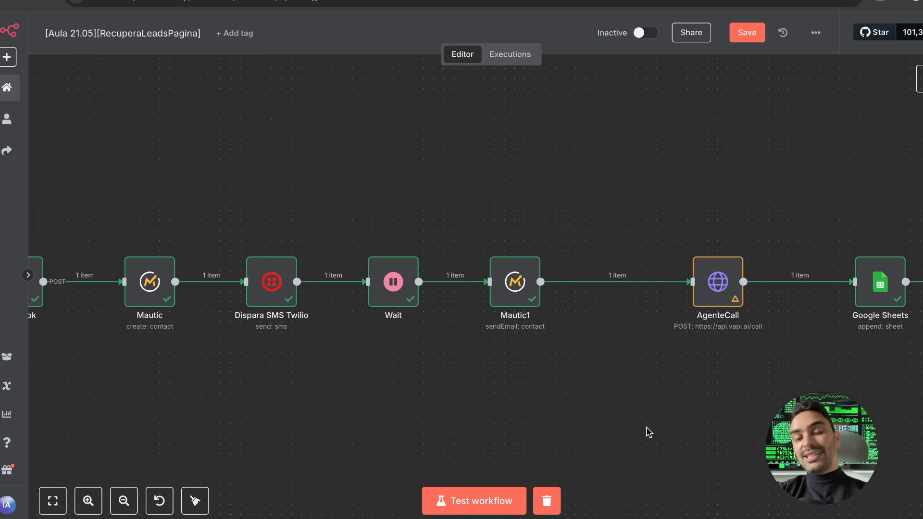
scroll(612, 433, "left", 1)
scroll(612, 433, "right", 1)
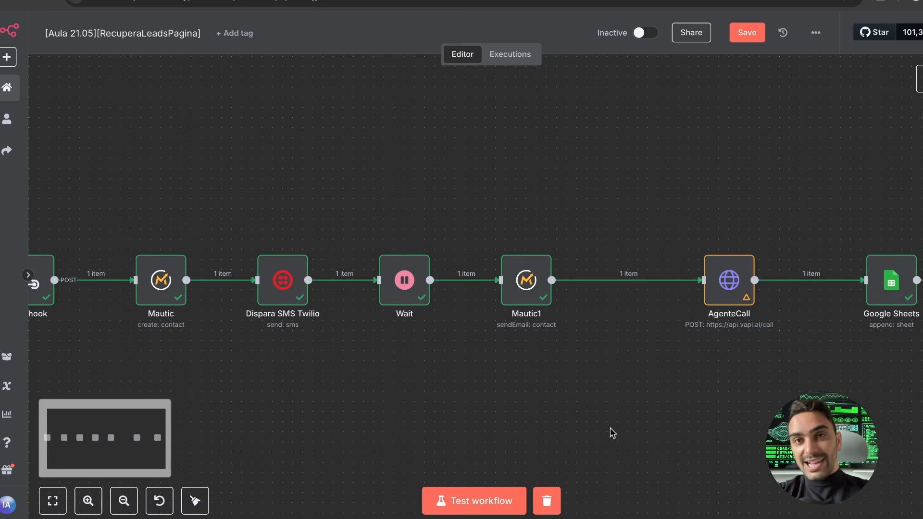